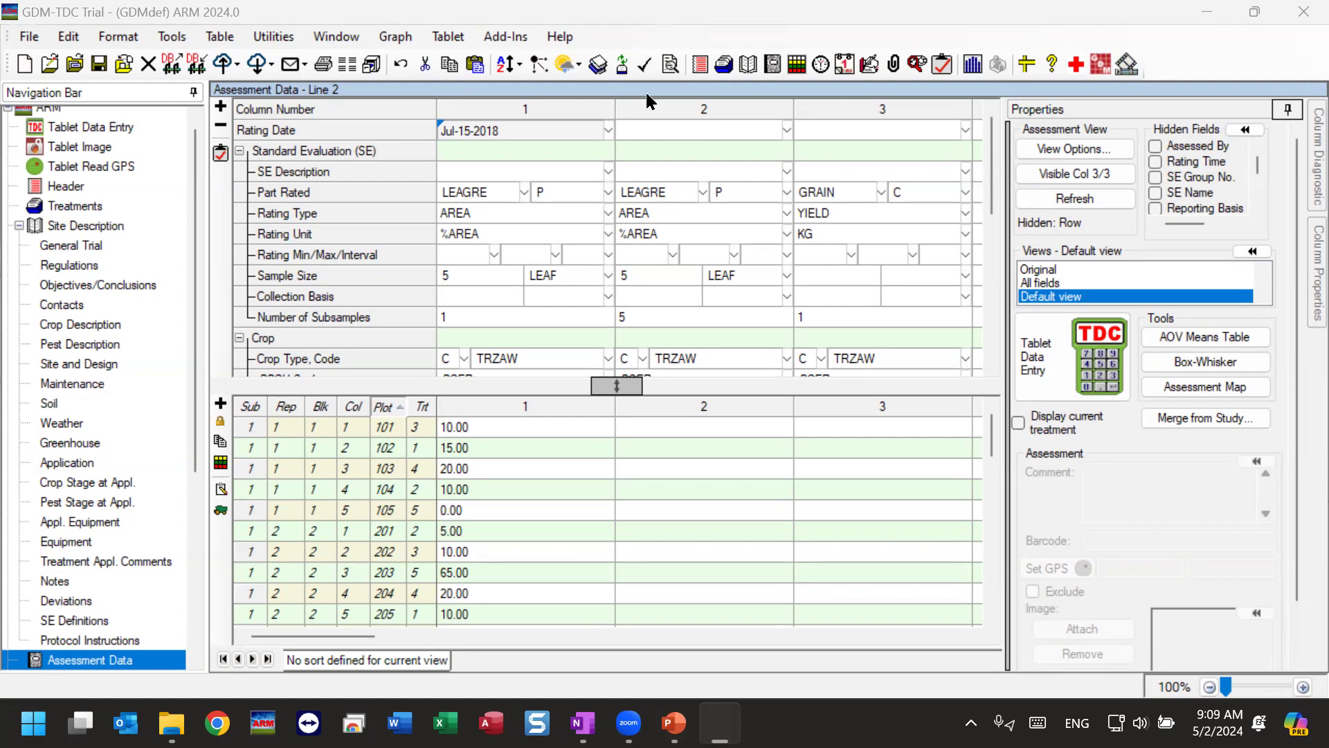
click(676, 443)
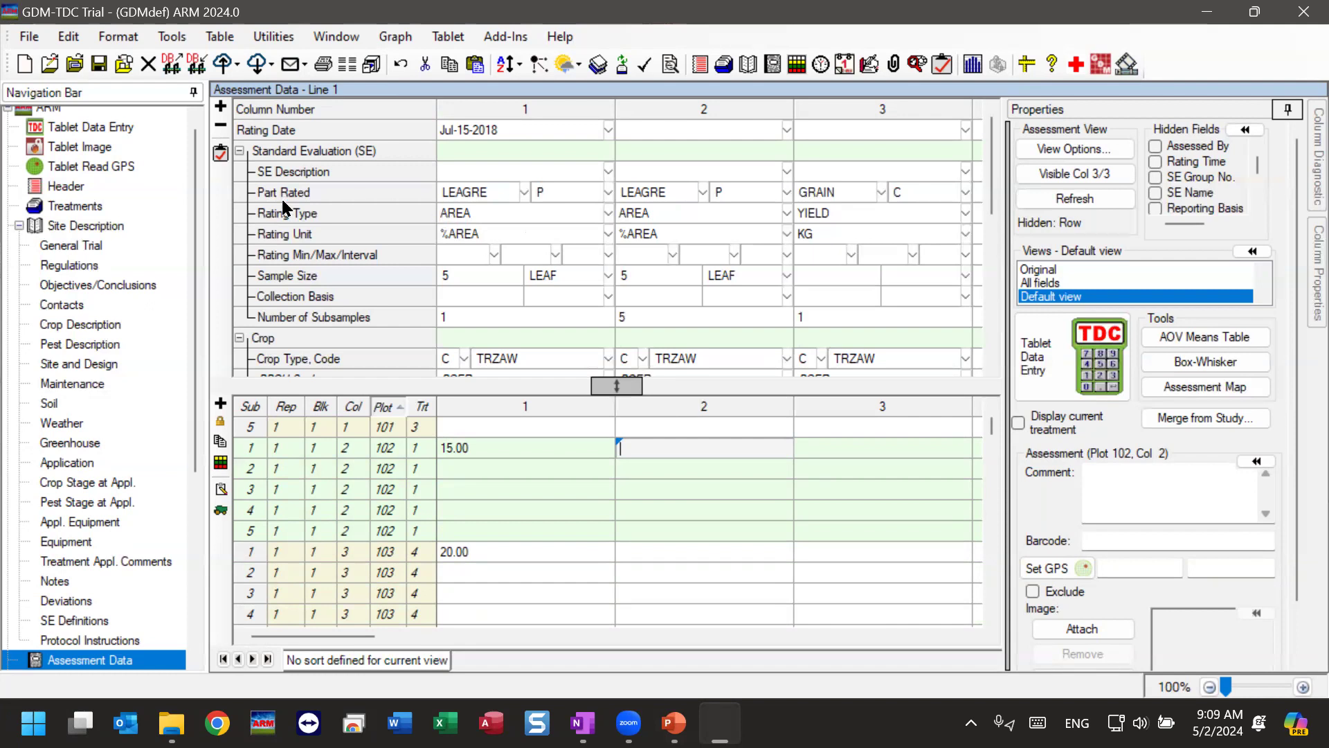
scroll(198, 259, up, 1)
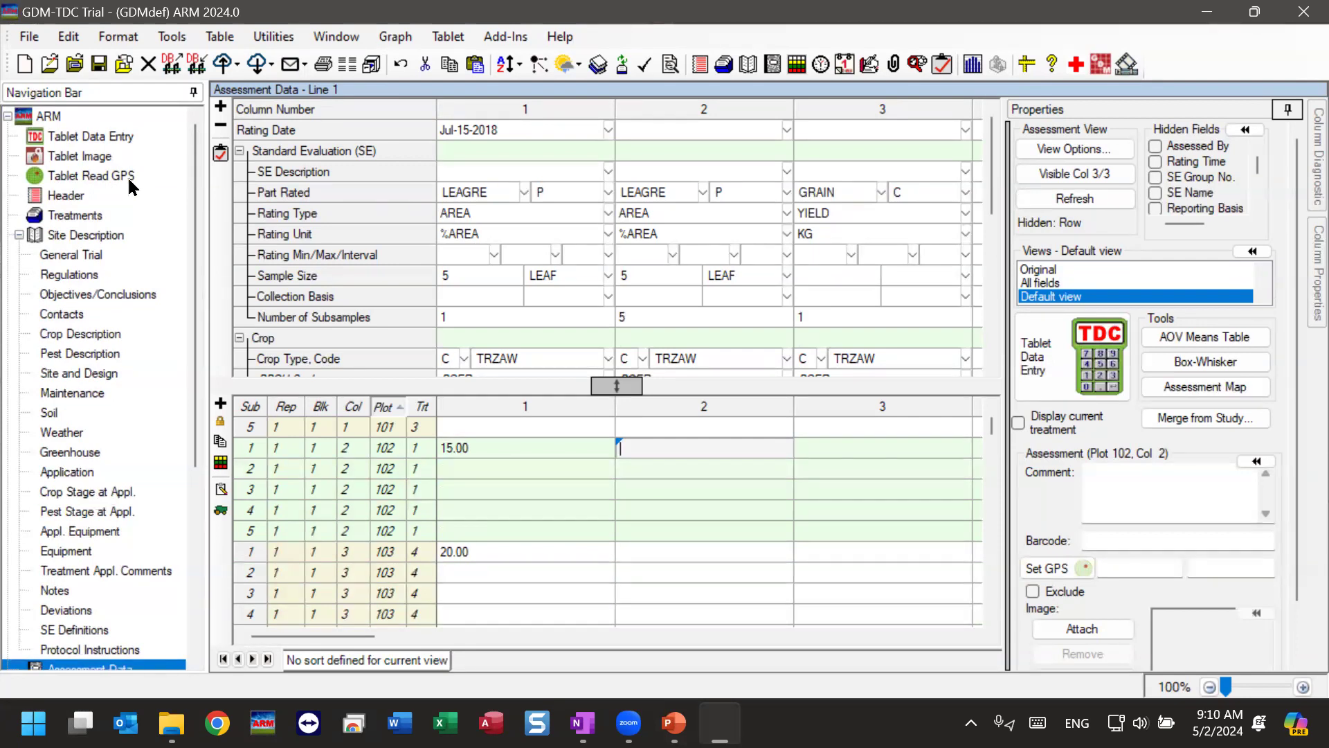
click(447, 37)
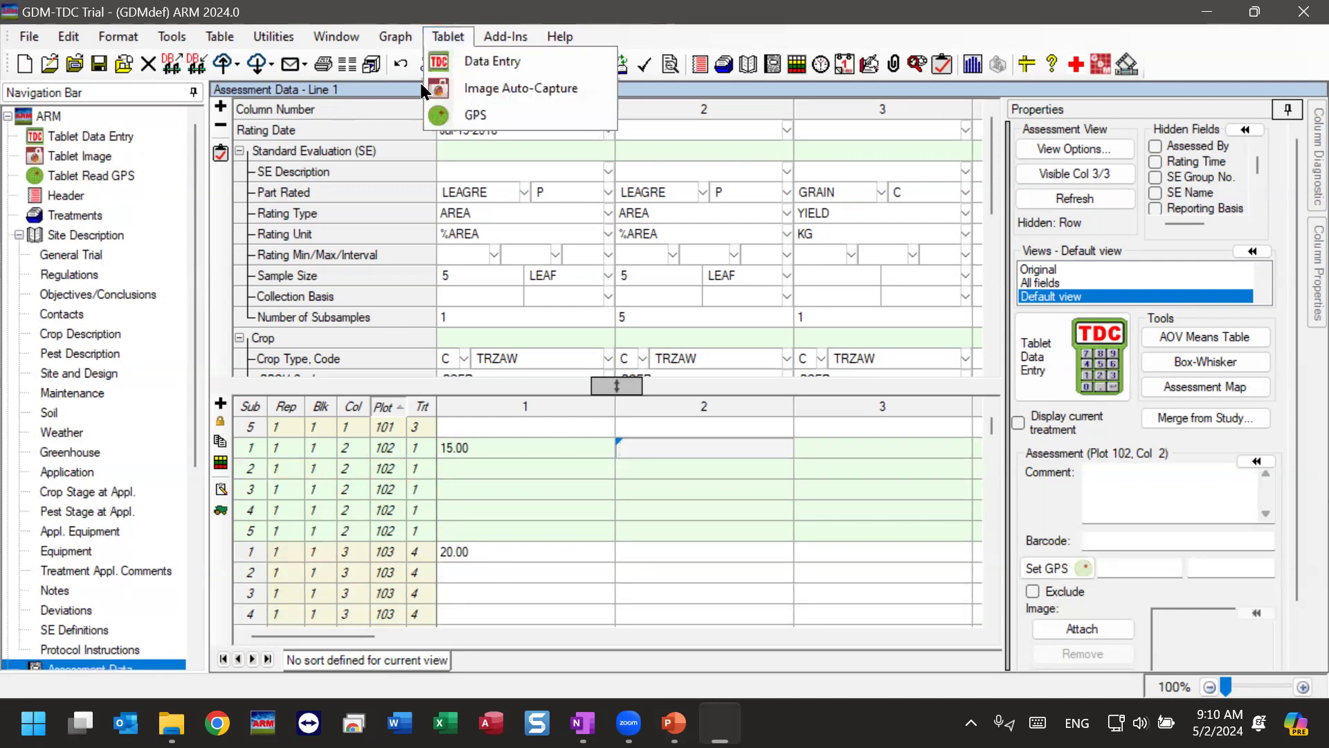
click(448, 38)
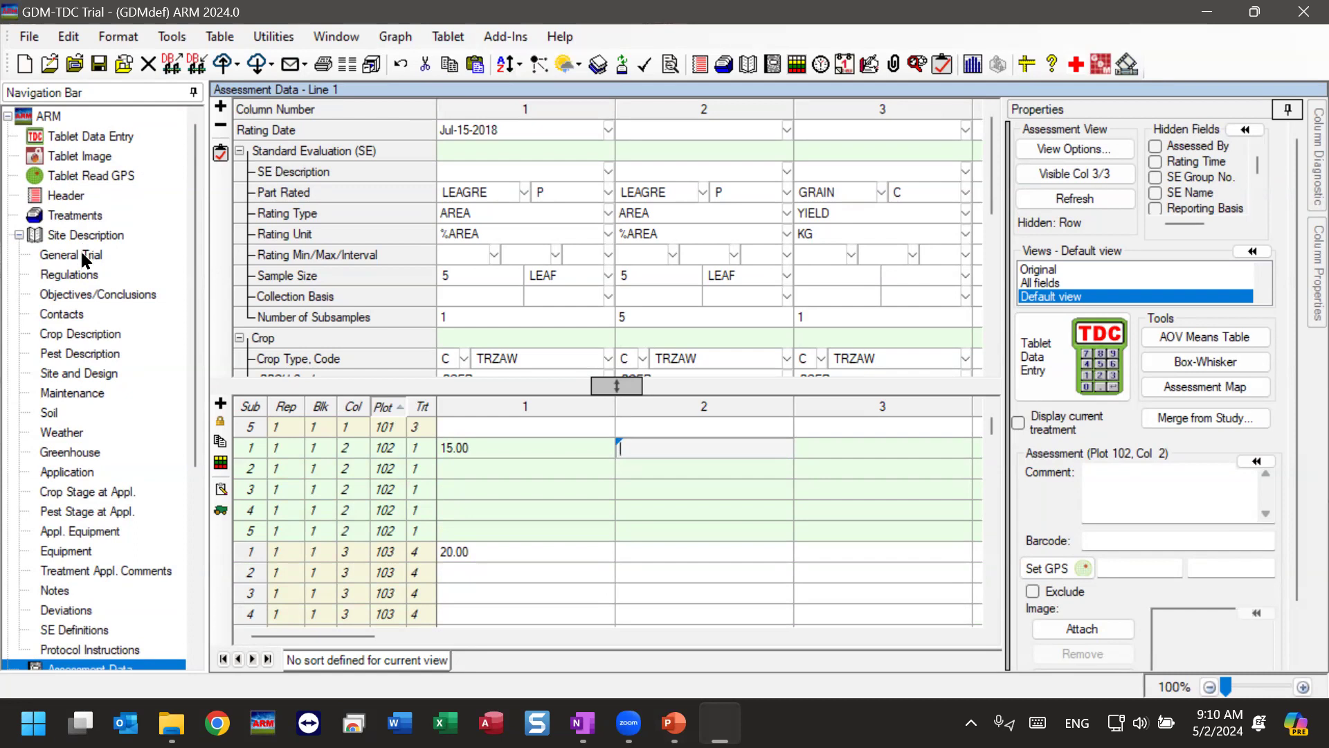
Open the Trial GPS Coordinates map from the General Trial page of the site description.
click(82, 254)
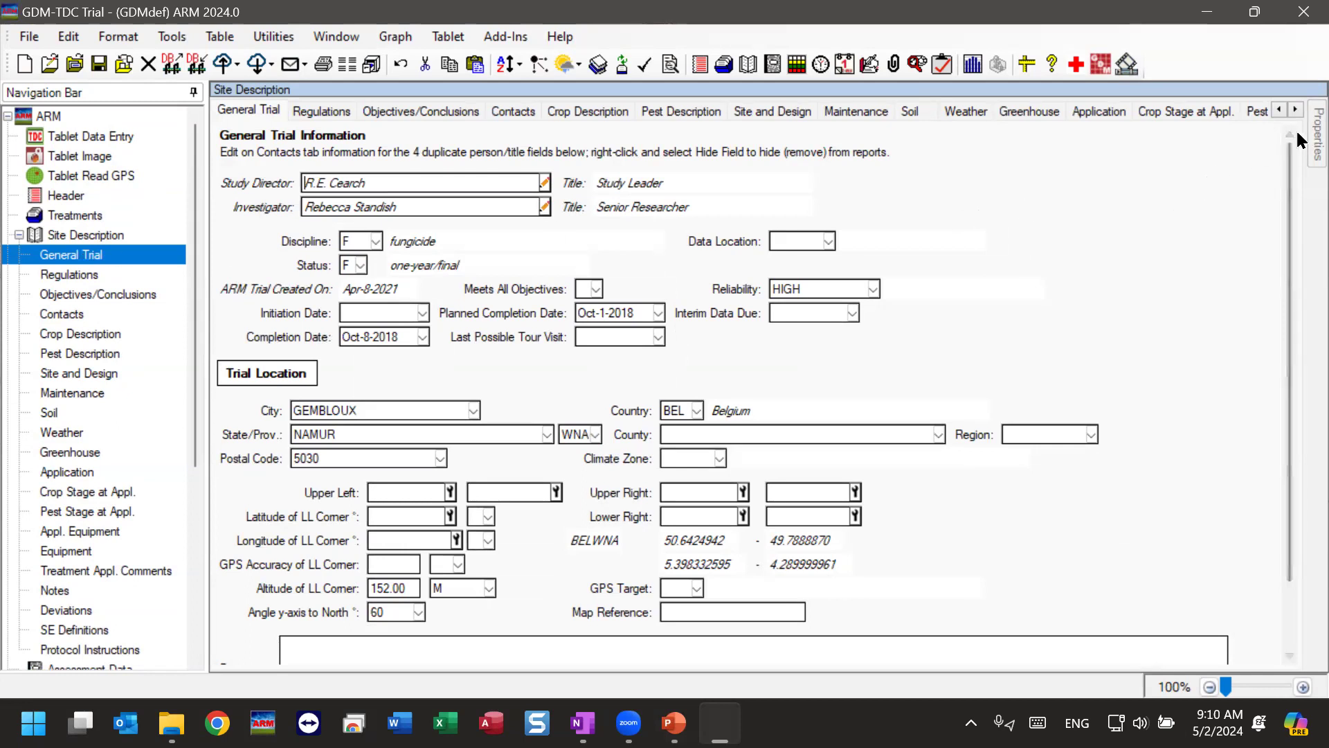
mouse_move(1298, 134)
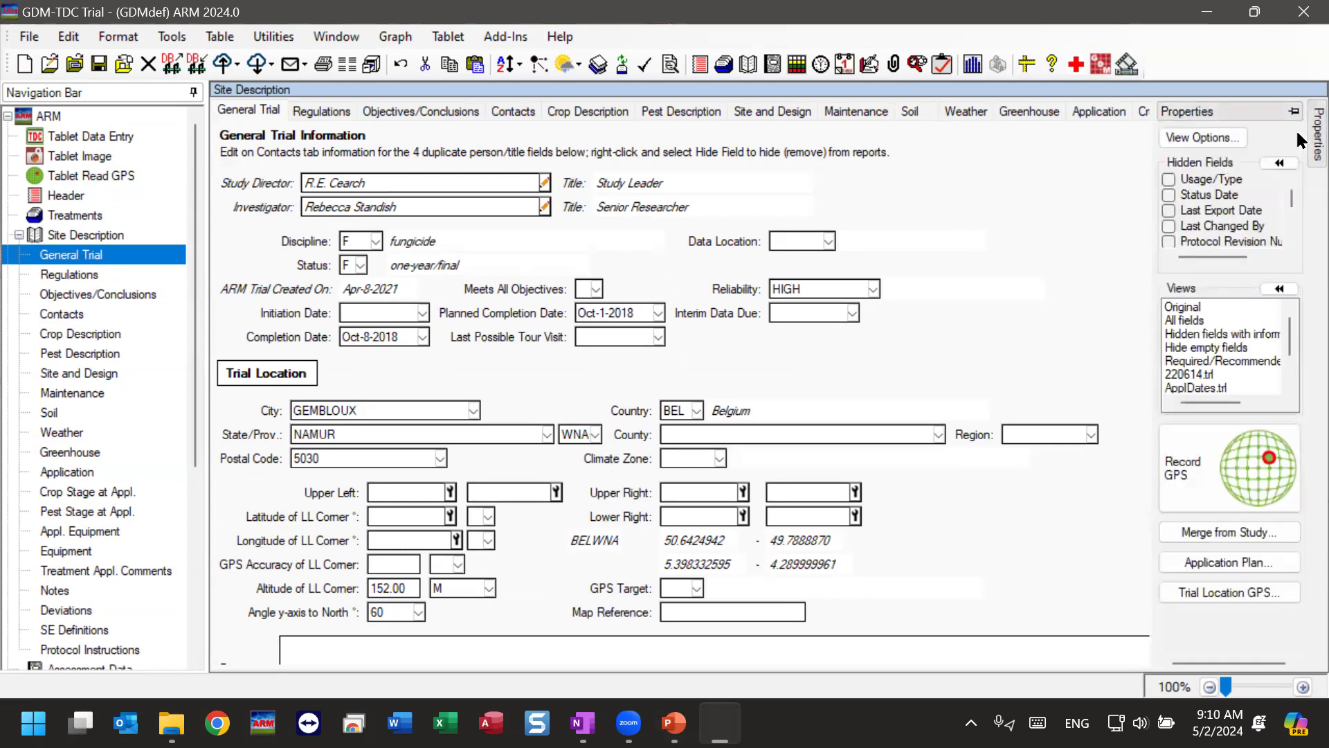
click(1204, 488)
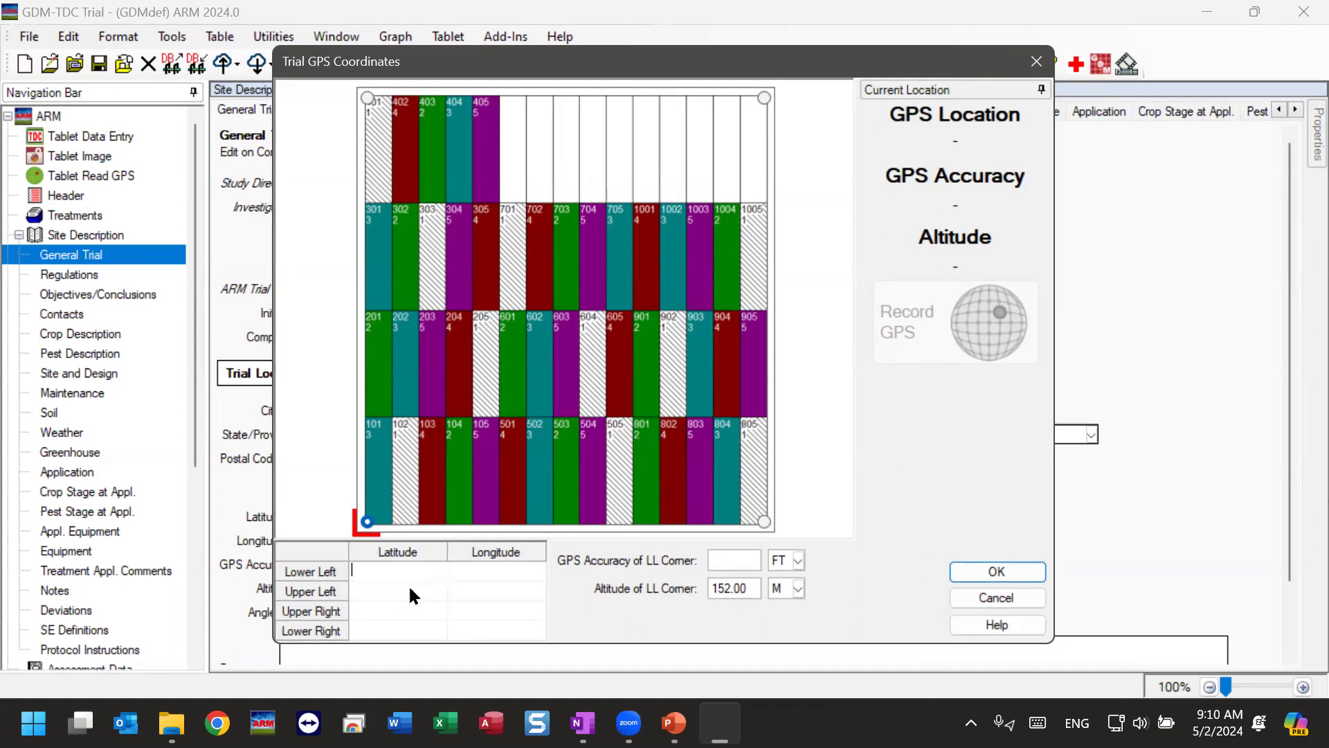
Look through the trial's four corner points in the coordinate table and on the plot map.
click(383, 590)
click(376, 611)
click(367, 629)
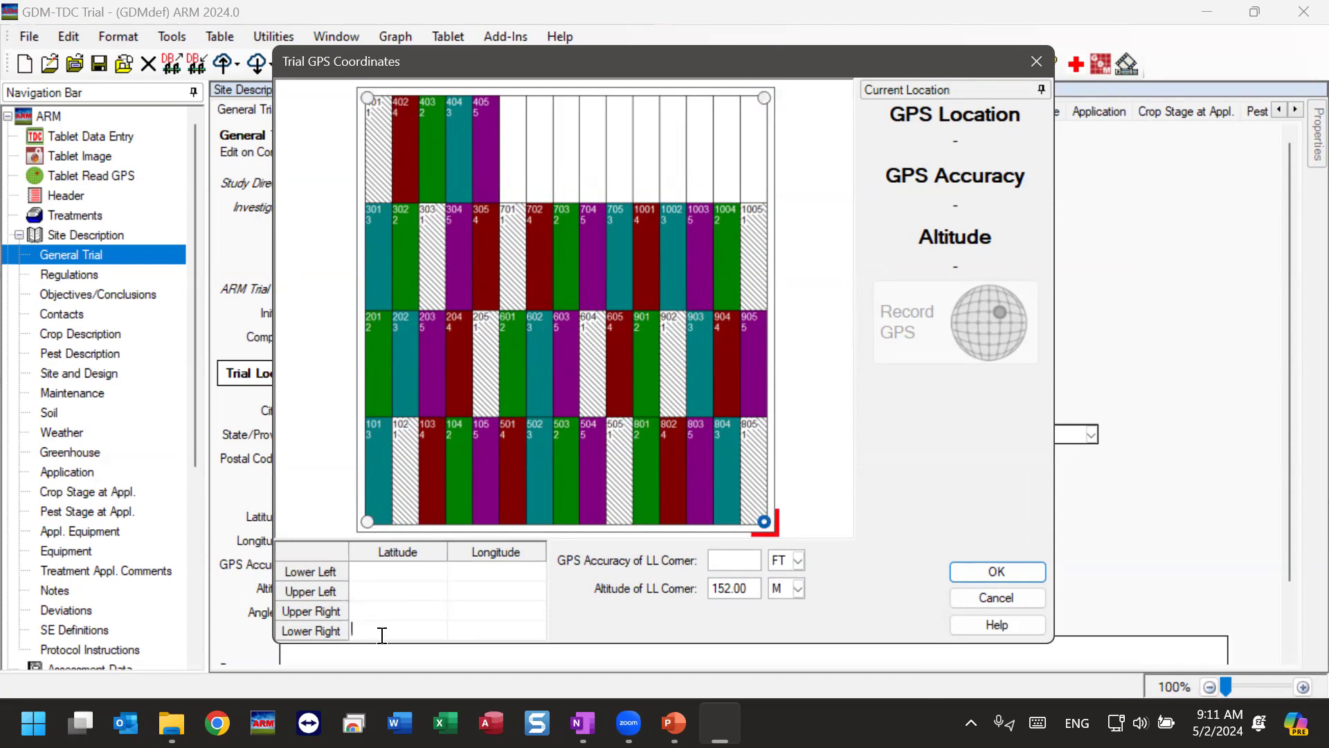
click(367, 522)
click(367, 99)
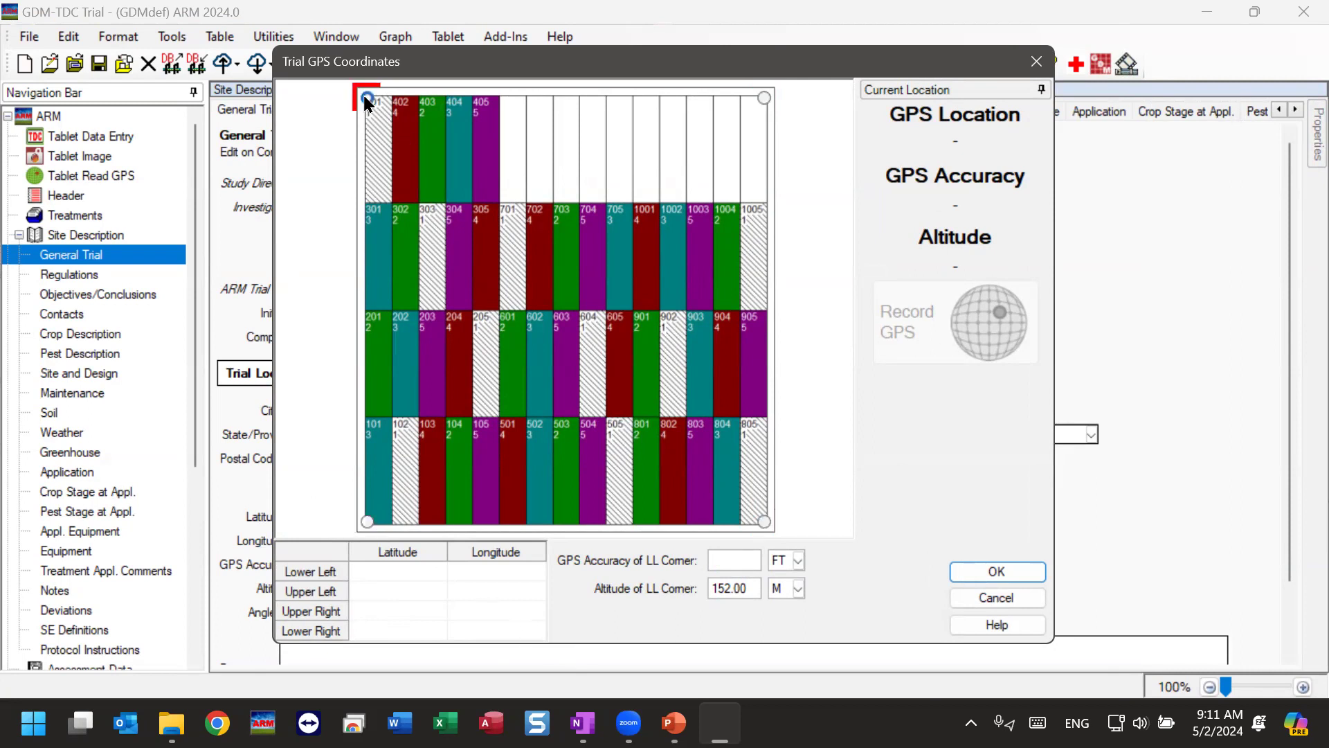
Record the current GPS position for the trial's lower left corner and accept the coordinates.
click(366, 521)
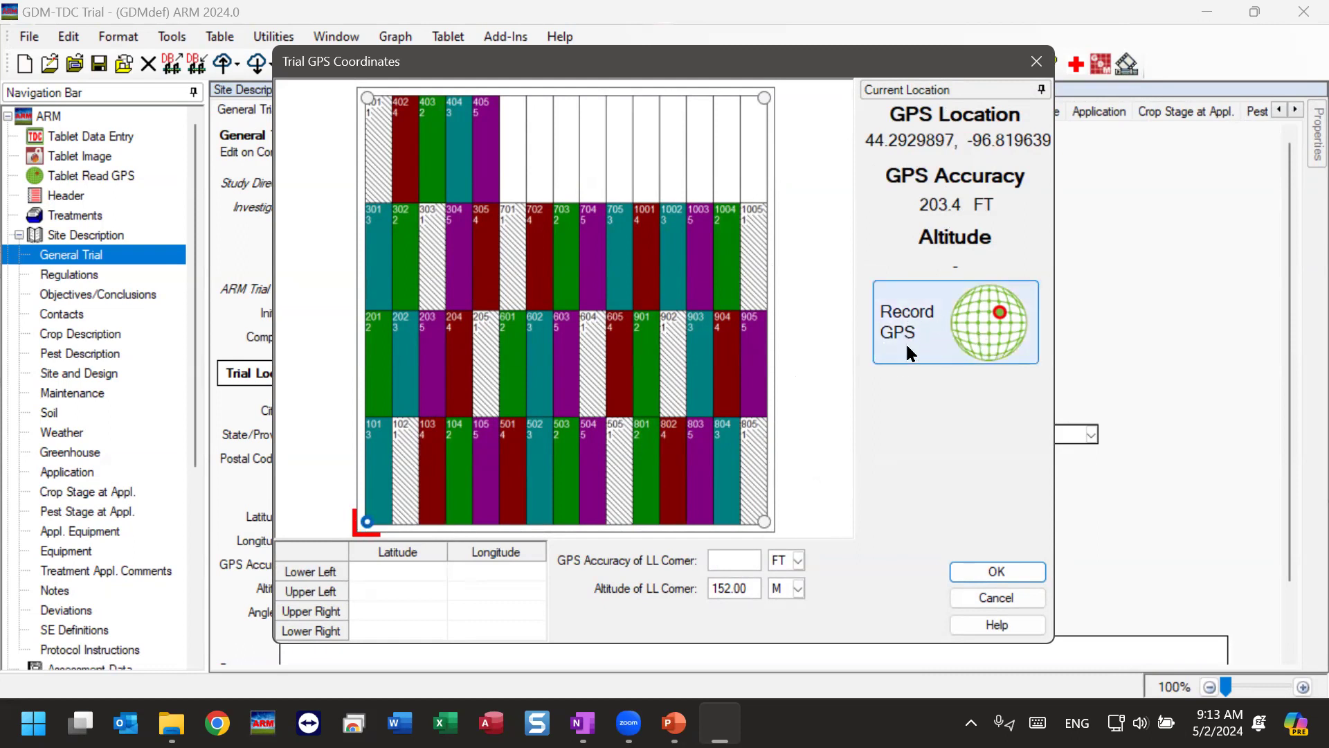
click(934, 326)
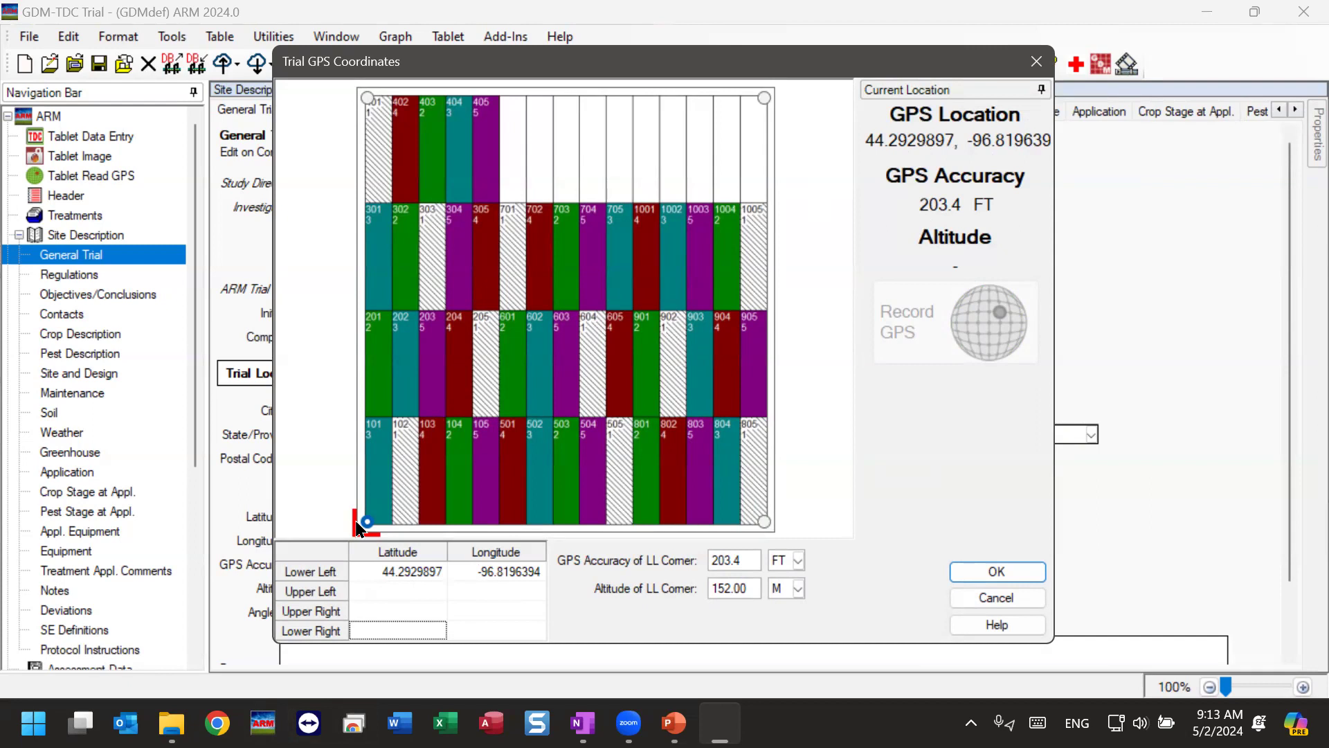
click(368, 98)
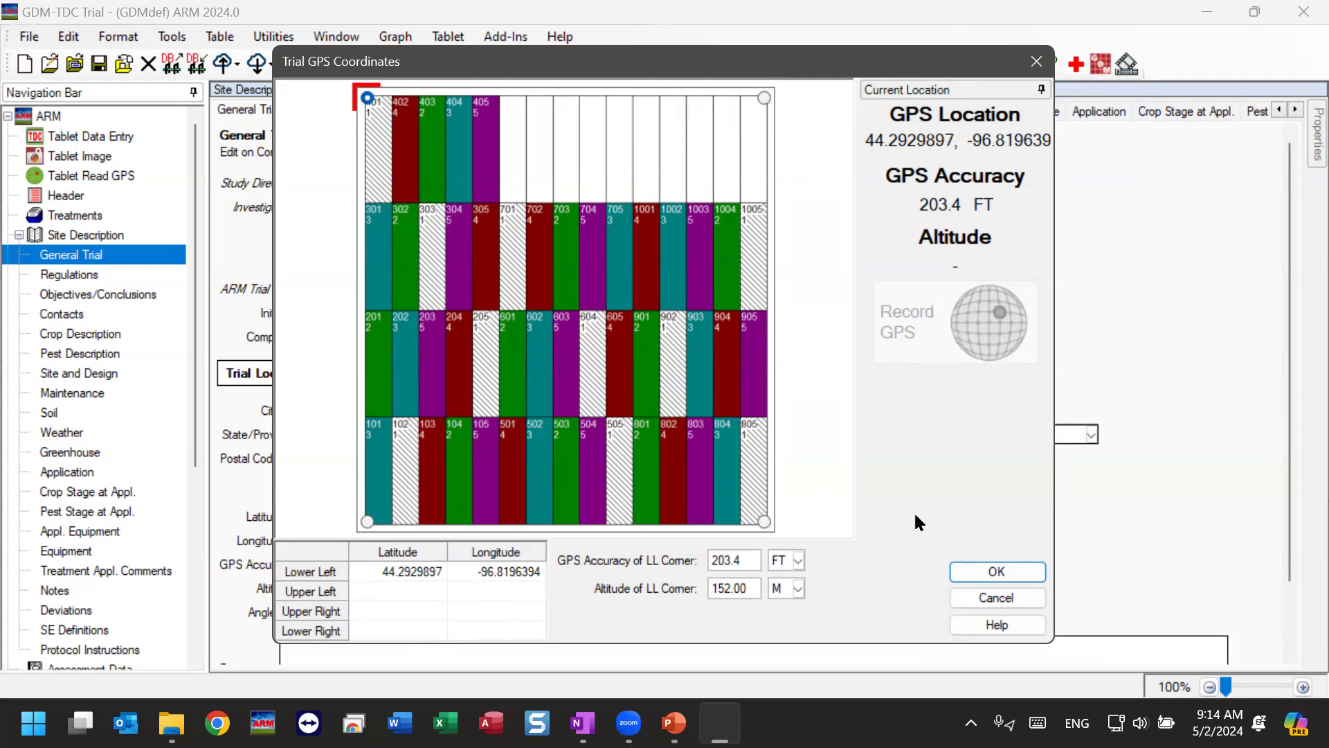
click(968, 573)
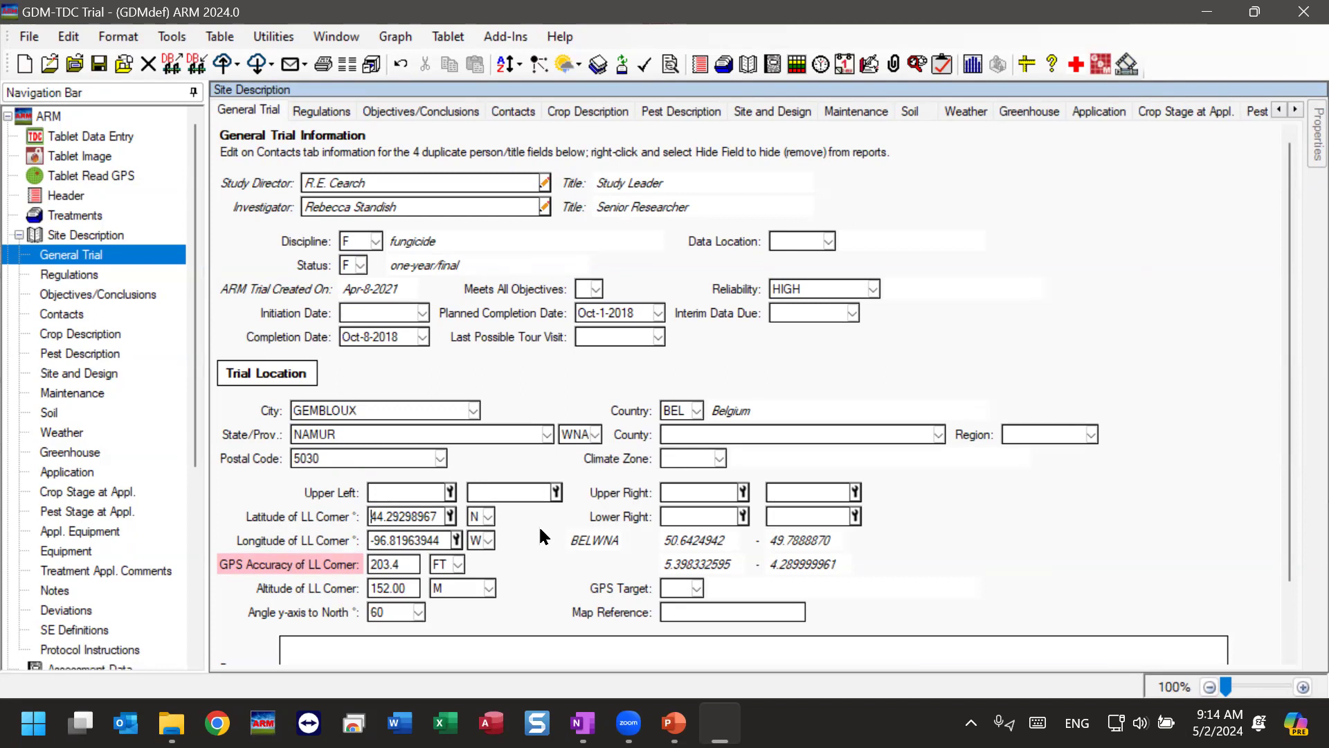
In Assessment Data, attach the current GPS location to plot 101's value in column 1.
scroll(198, 400, down, 3)
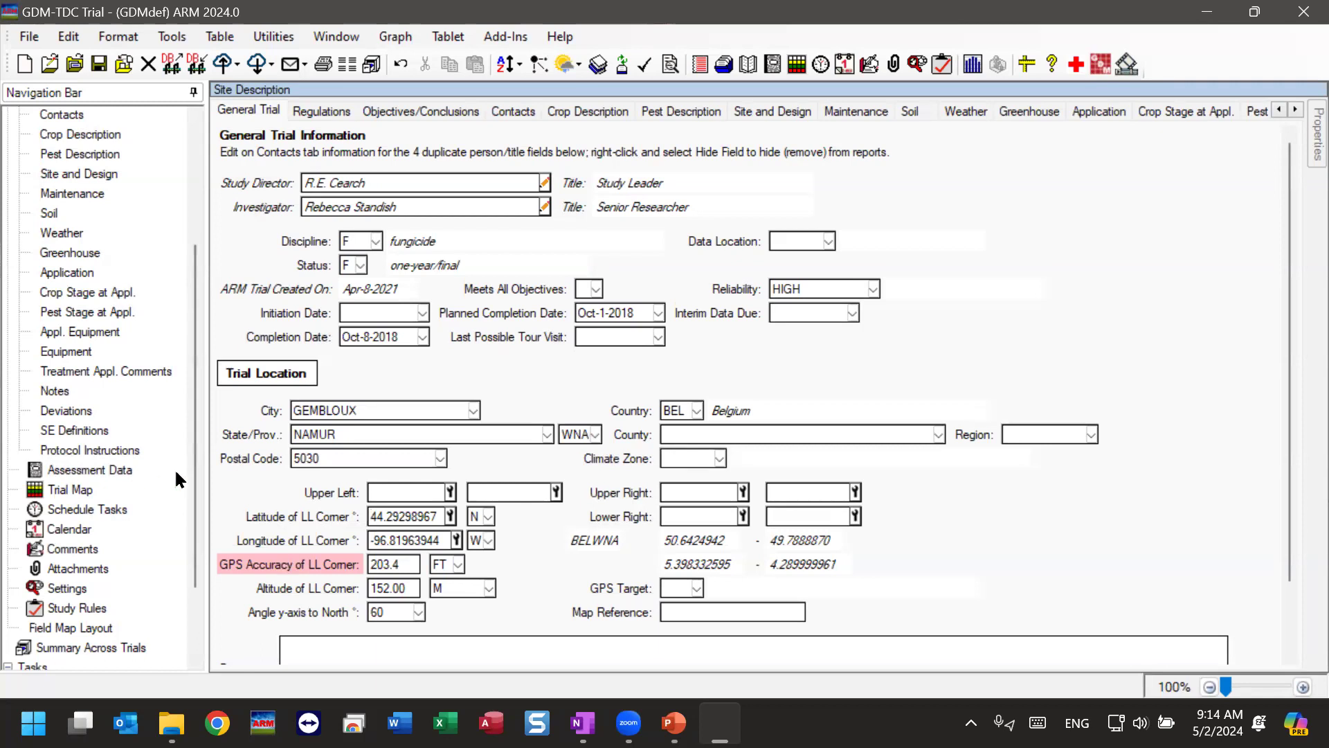
click(151, 471)
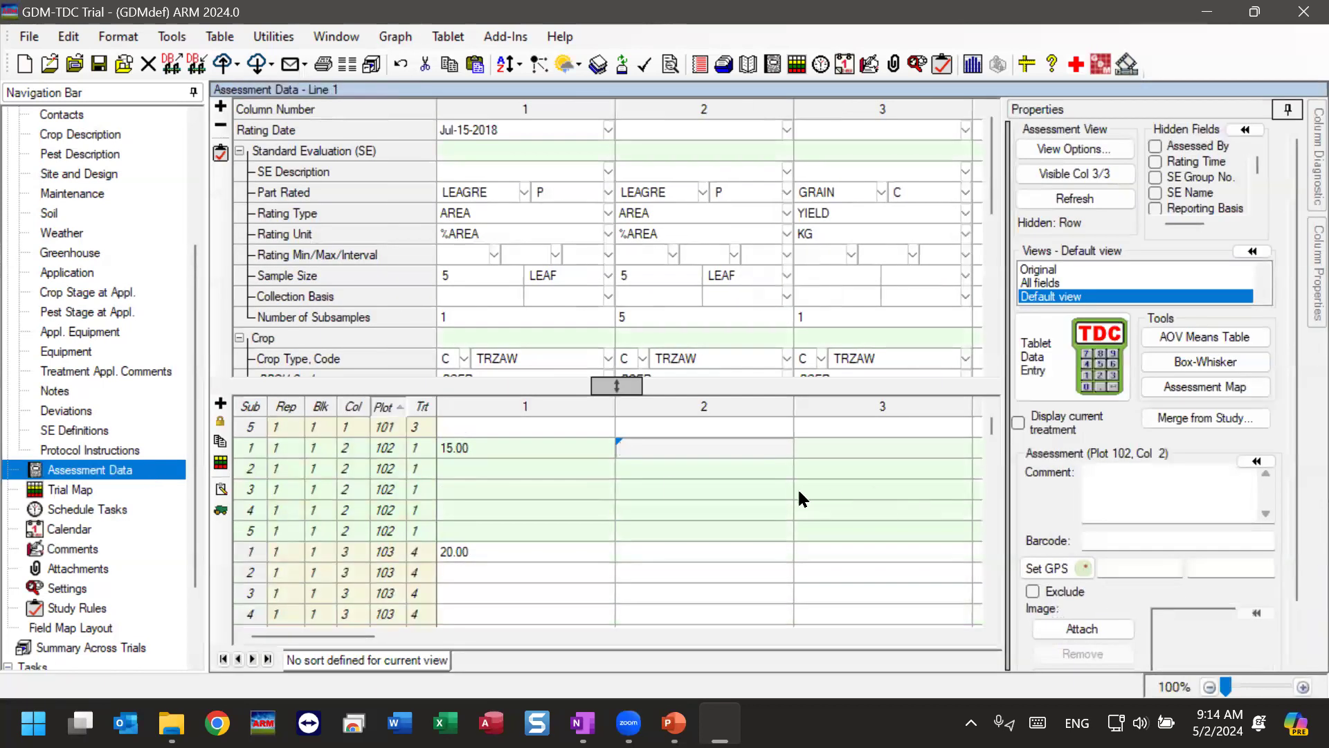
scroll(671, 479, up, 2)
click(668, 435)
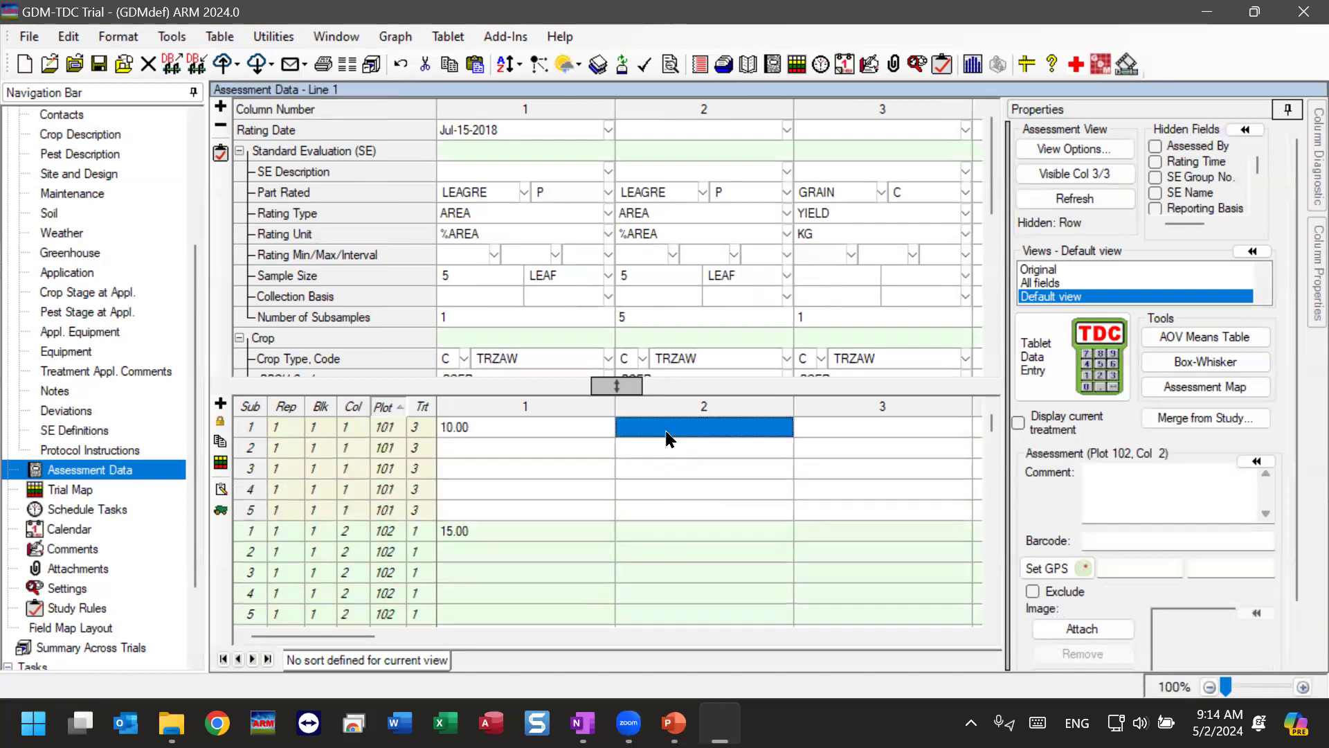
click(527, 429)
click(454, 427)
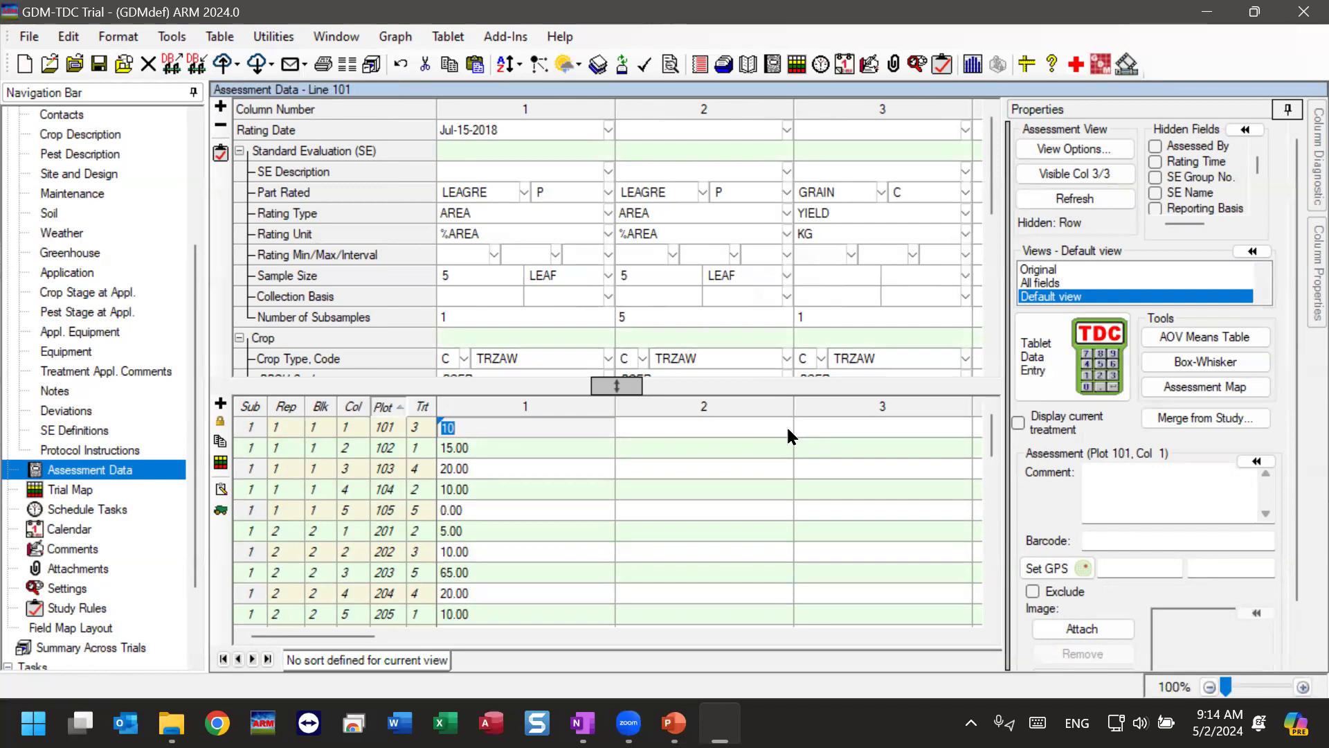
click(1034, 116)
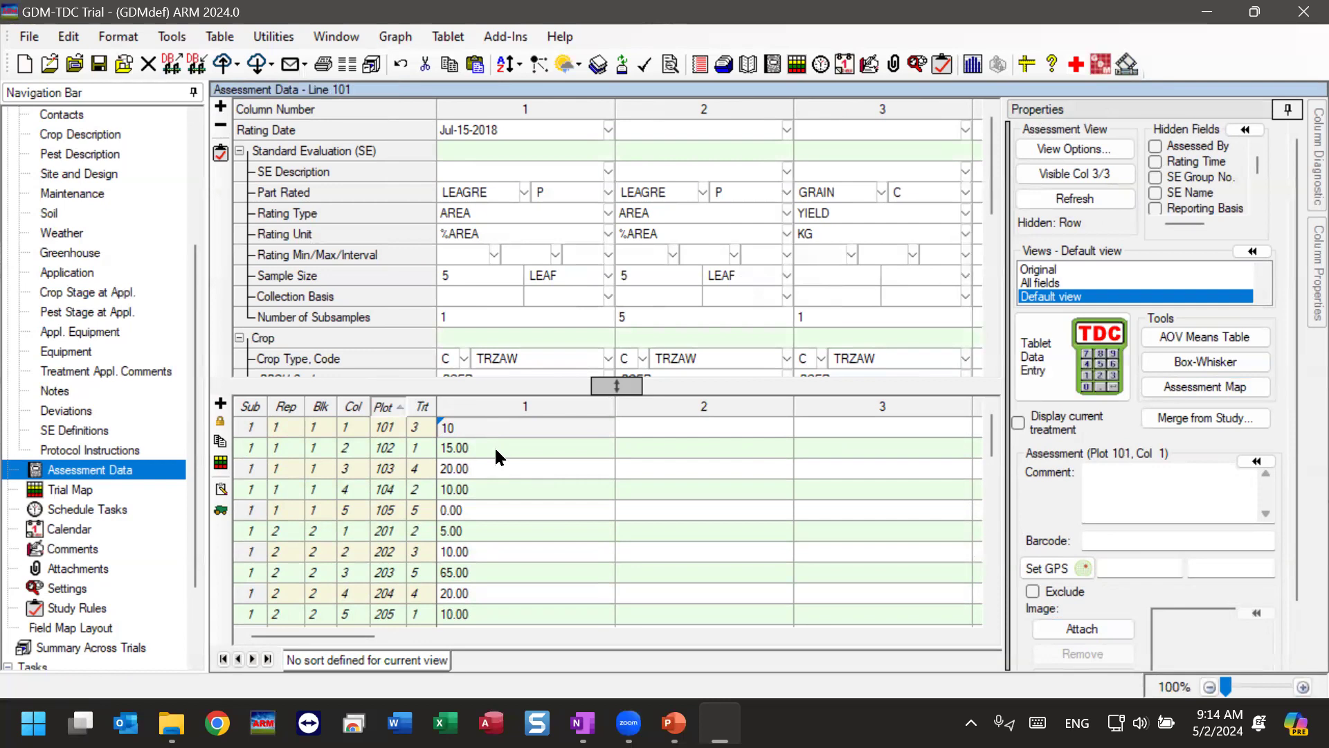
click(1056, 566)
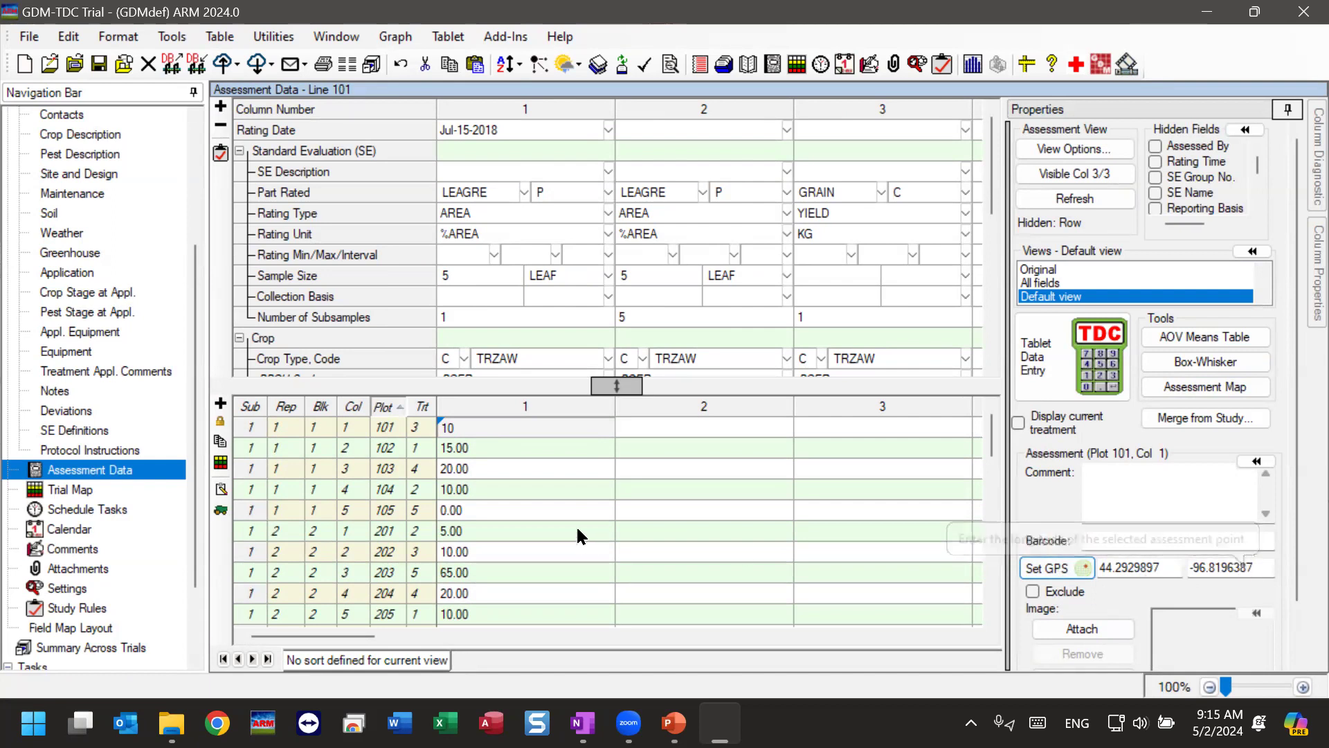
key(Return)
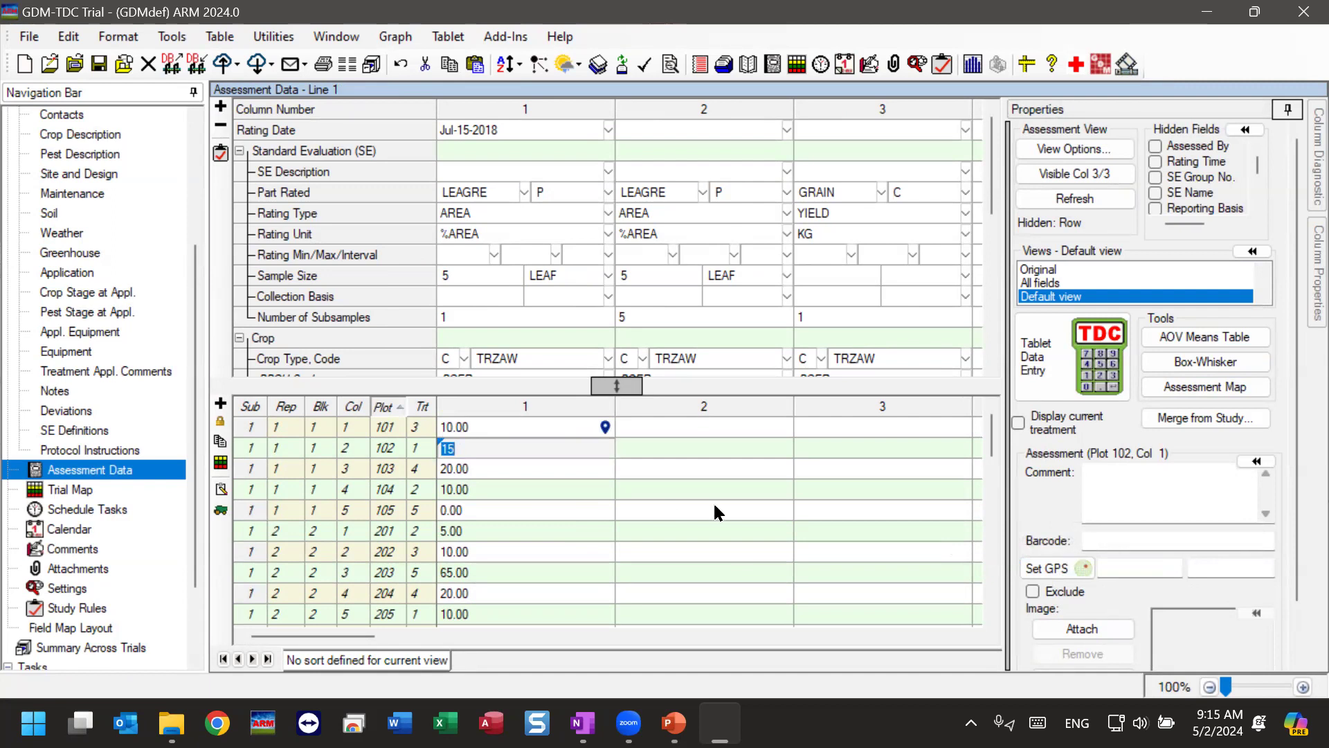
Compare the GPS coordinate fields of plot 101 with other plots in assessment column 1.
drag(492, 470, 487, 482)
click(475, 490)
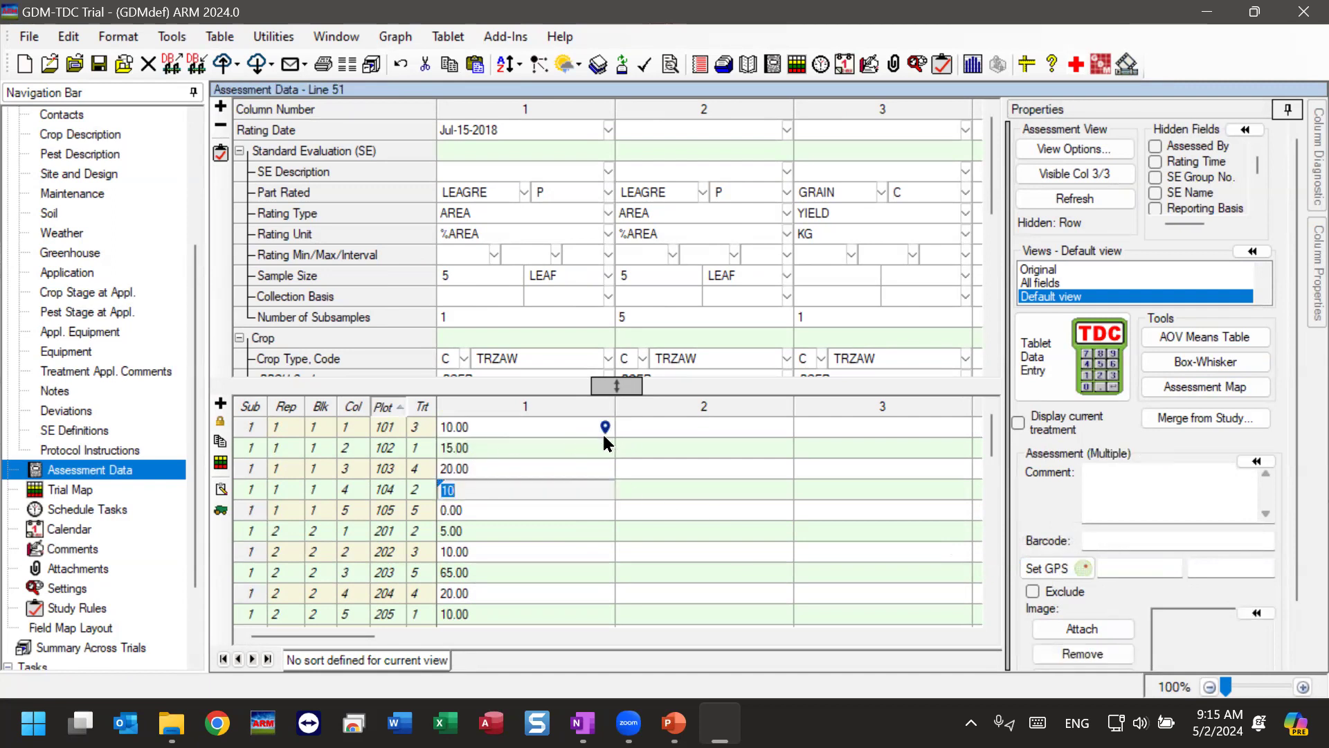
click(491, 429)
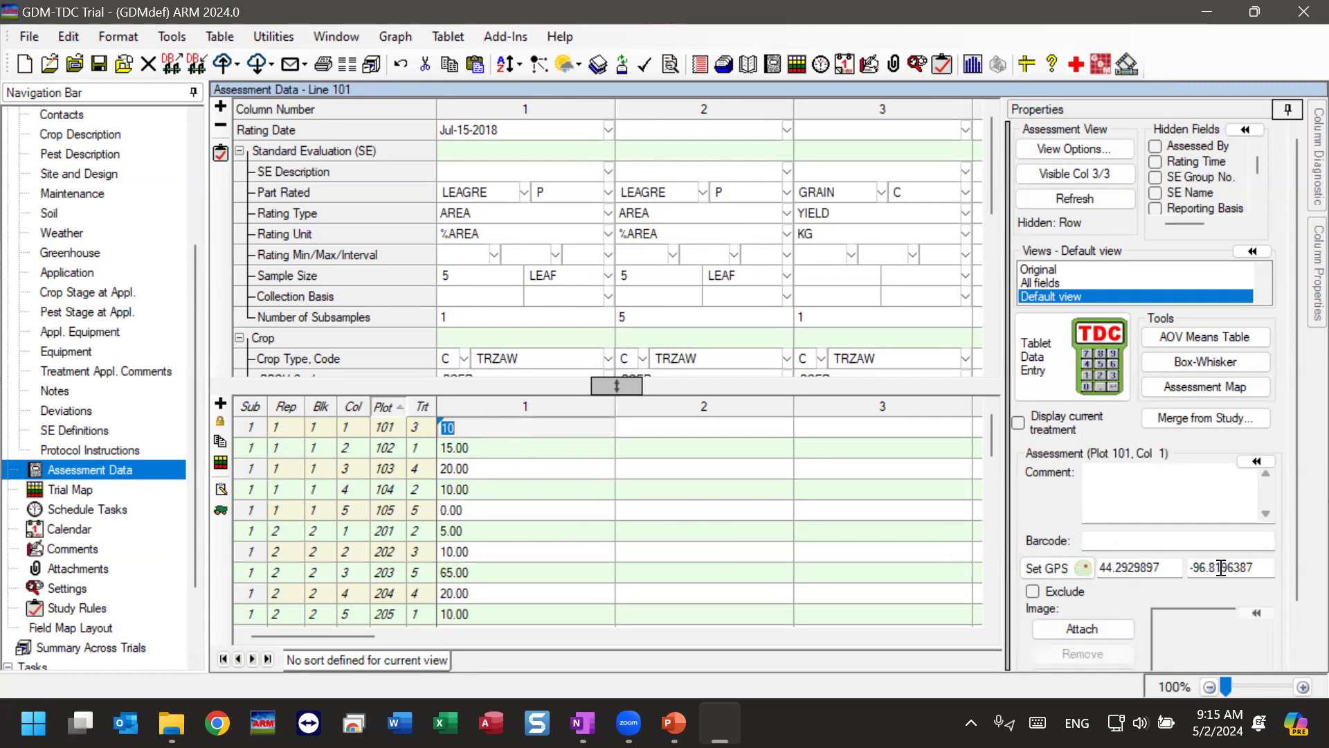
click(501, 469)
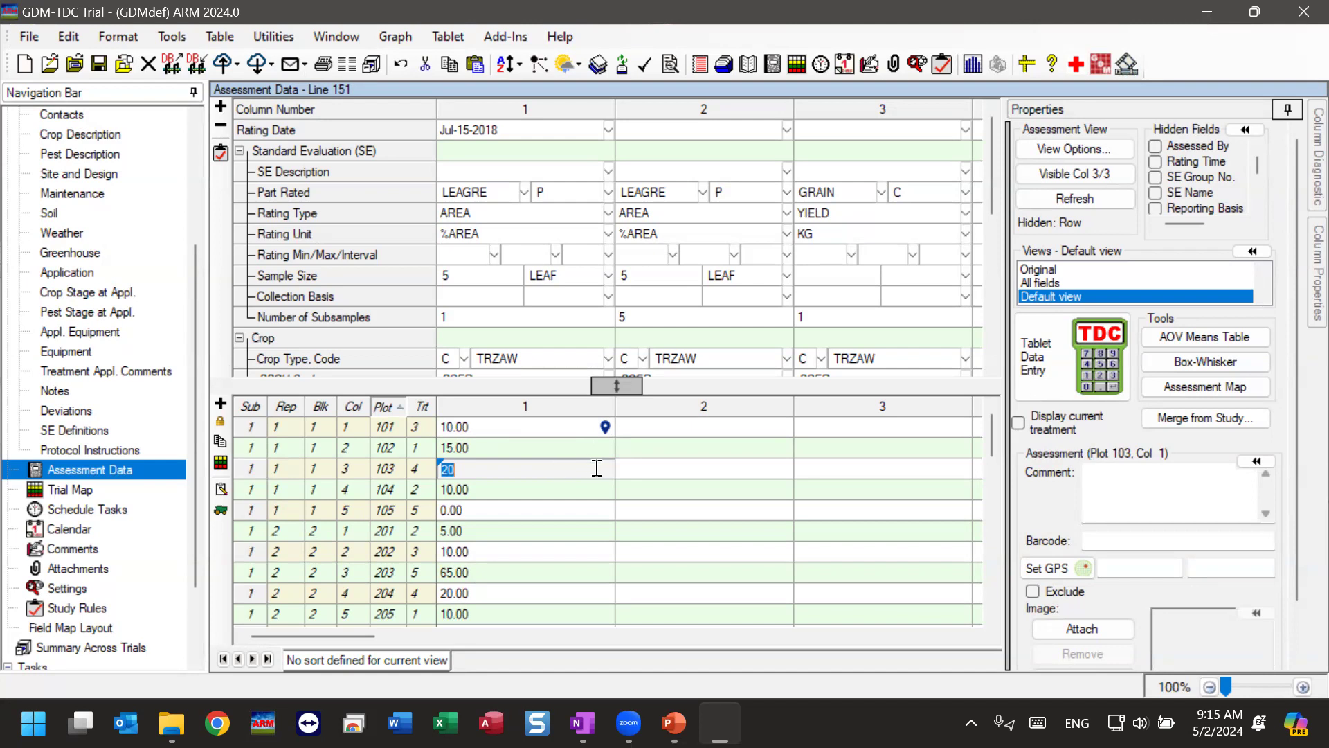
Review the Tablet Data Entry options for assessment column 2, including sort order and GPS recording, without starting data entry.
click(711, 430)
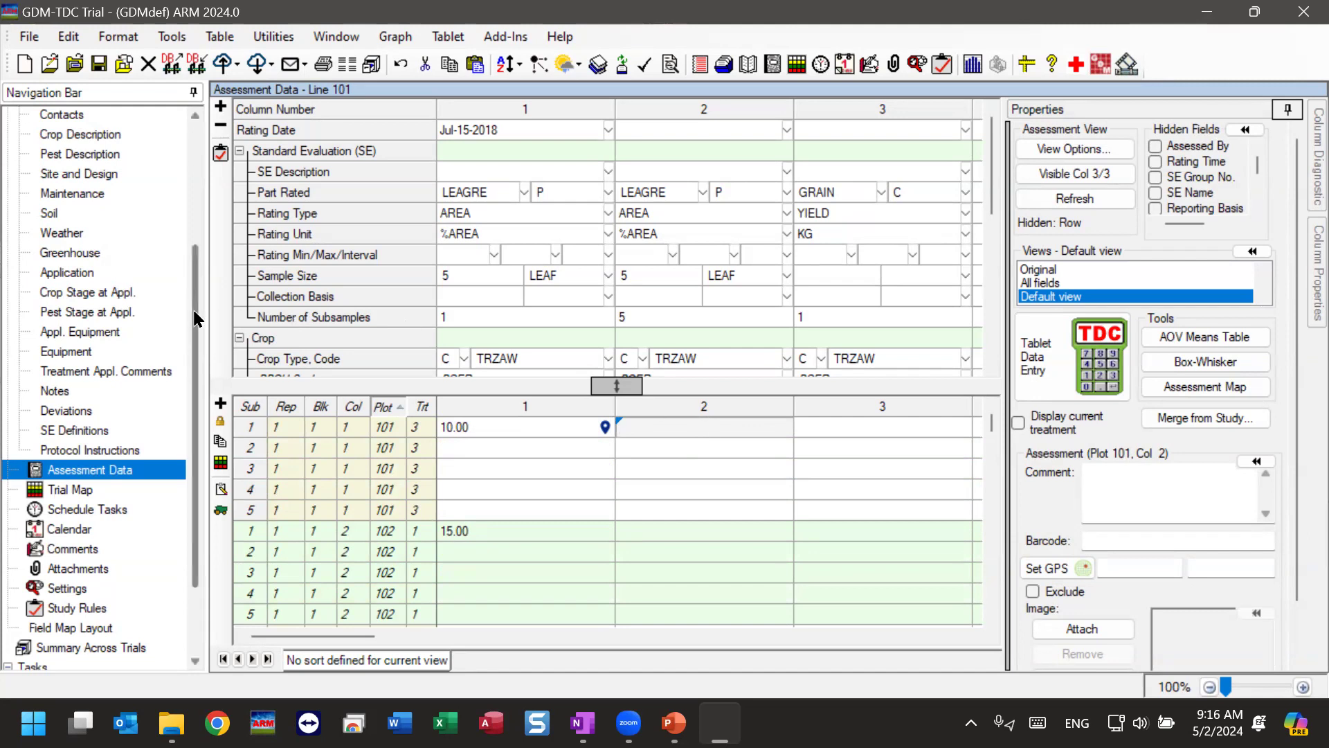
scroll(193, 305, up, 4)
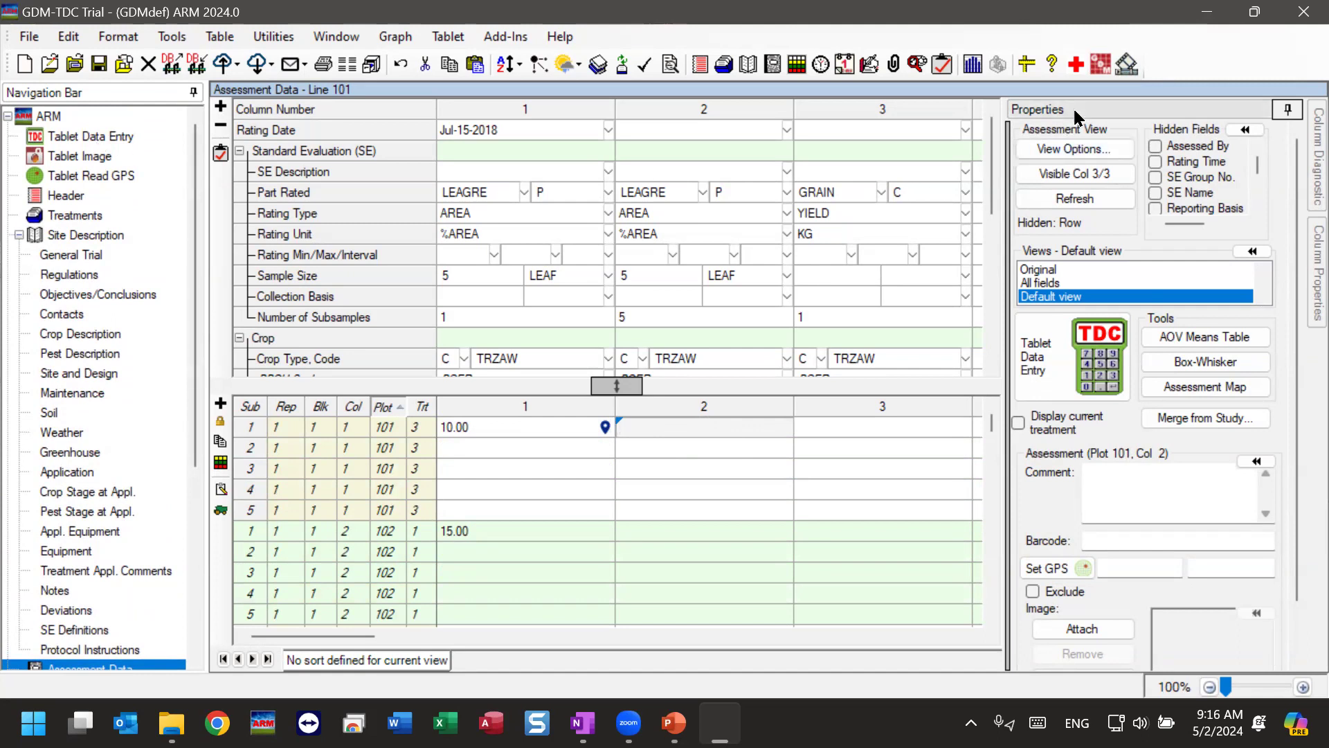
click(1085, 377)
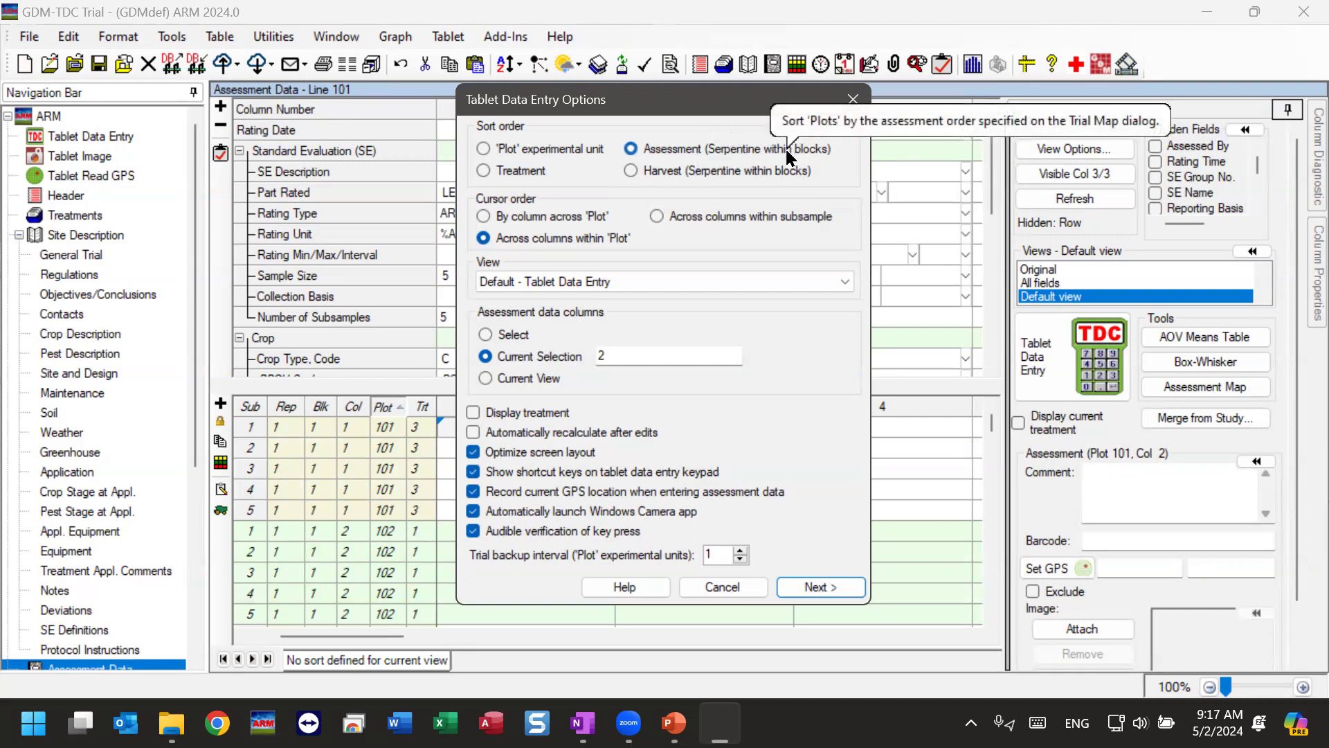
click(733, 594)
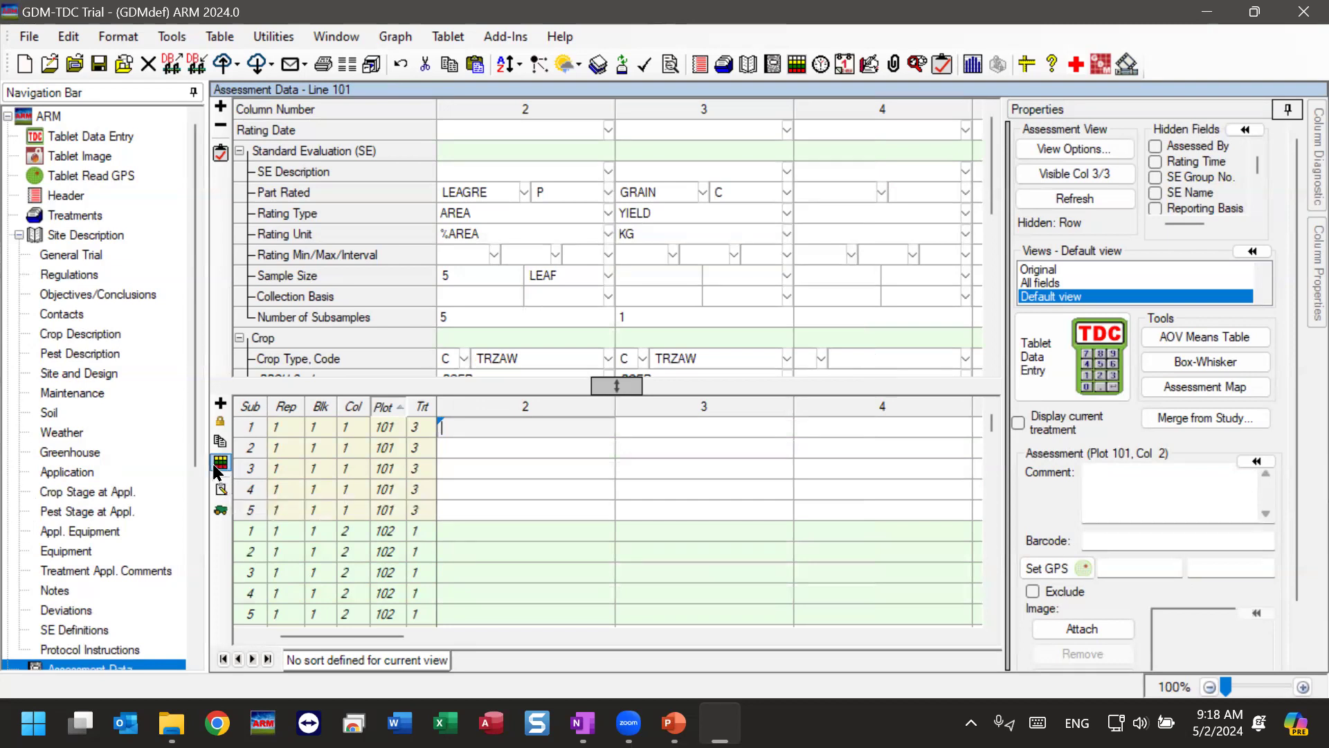
Open the Trial Map sized to fit the screen and show movement arrows for the assessment order, Serpentine within blocks.
click(220, 463)
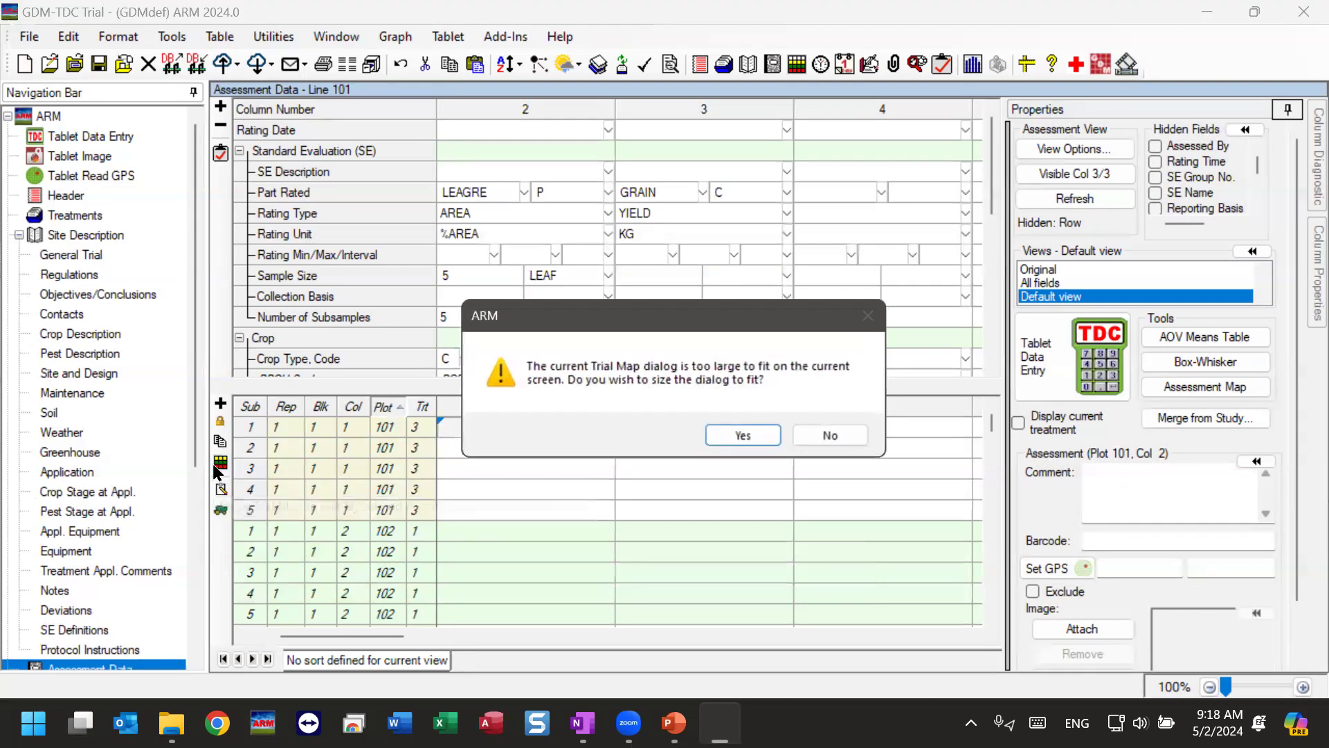
click(743, 435)
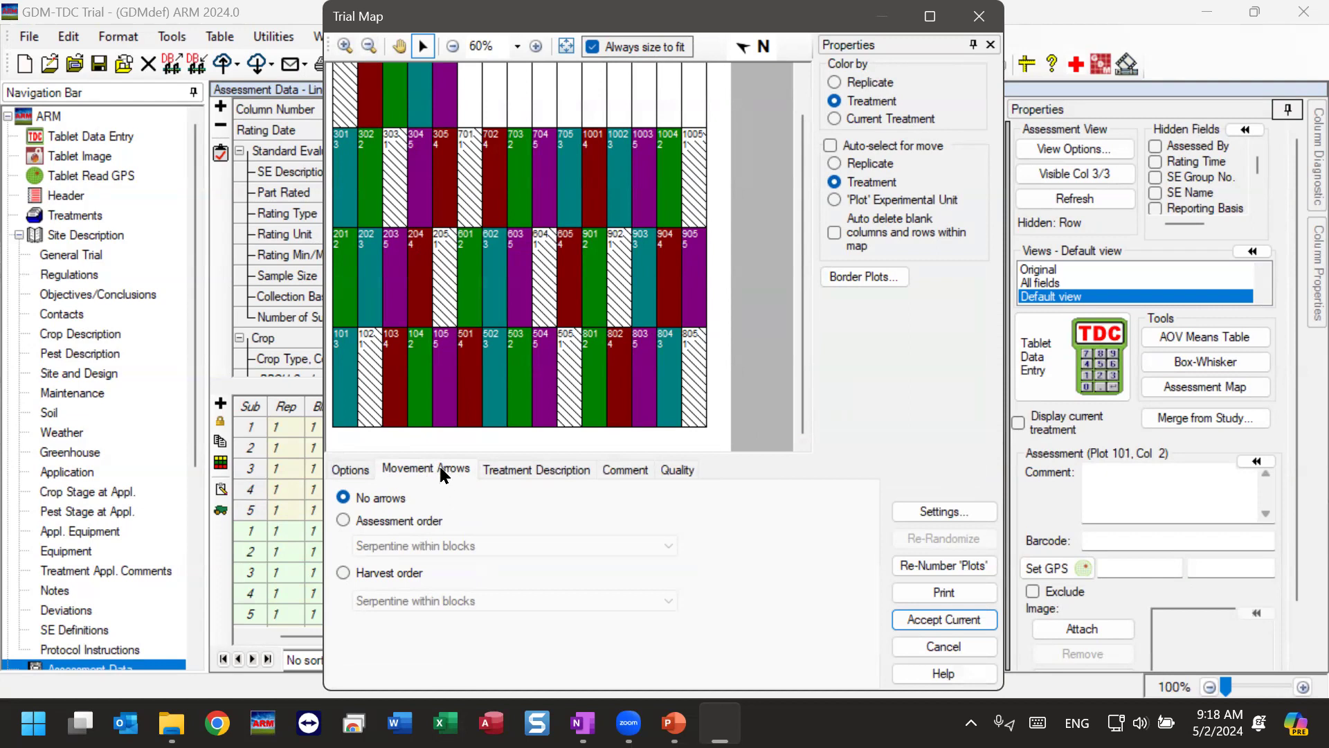
click(343, 520)
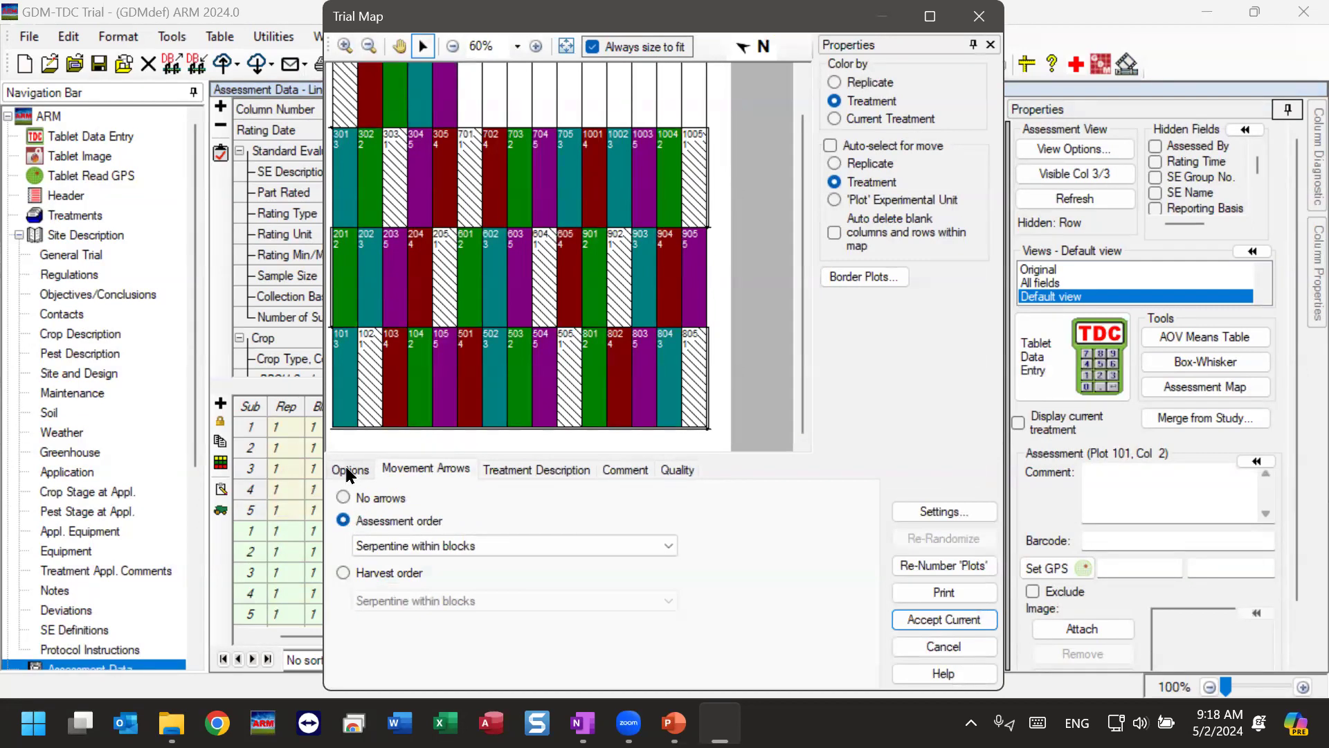
Turn off the true scale display of the trial map.
click(348, 471)
click(349, 494)
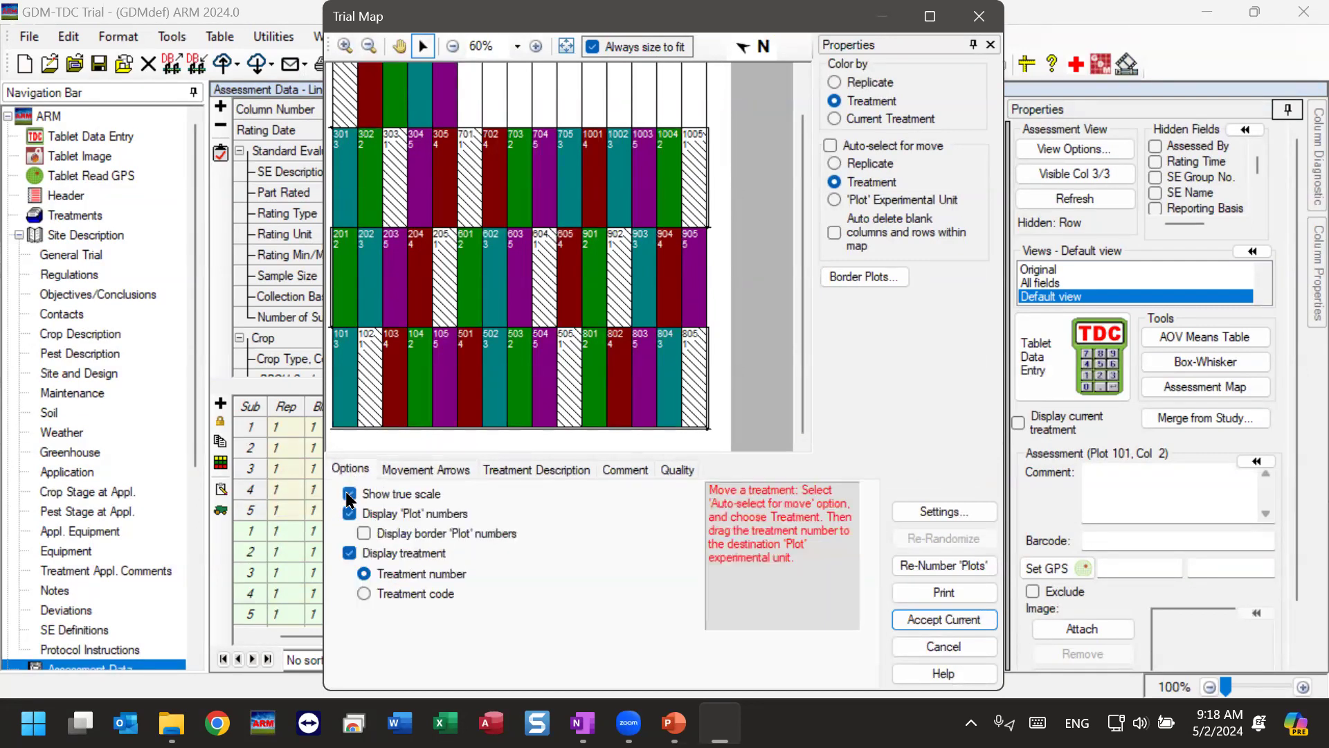
click(349, 493)
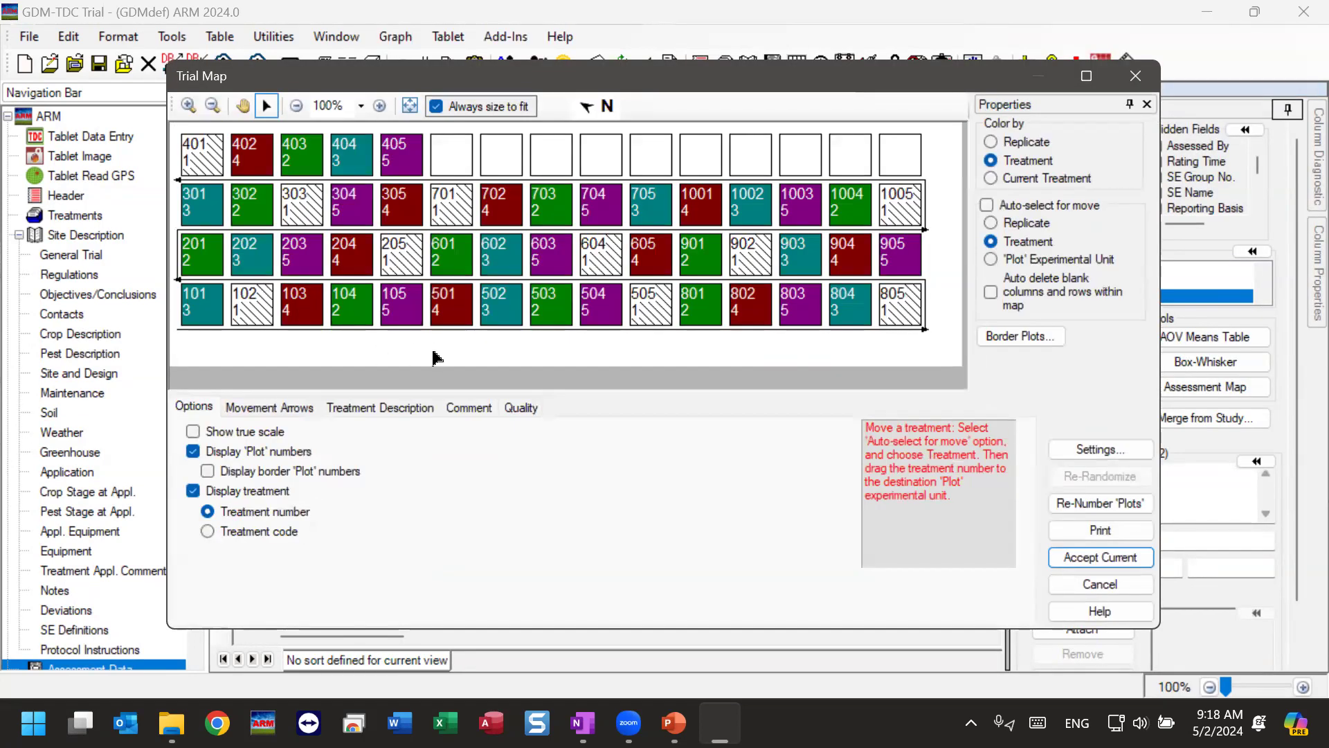
Switch the trial map's movement arrows off and back on for the assessment order.
click(255, 408)
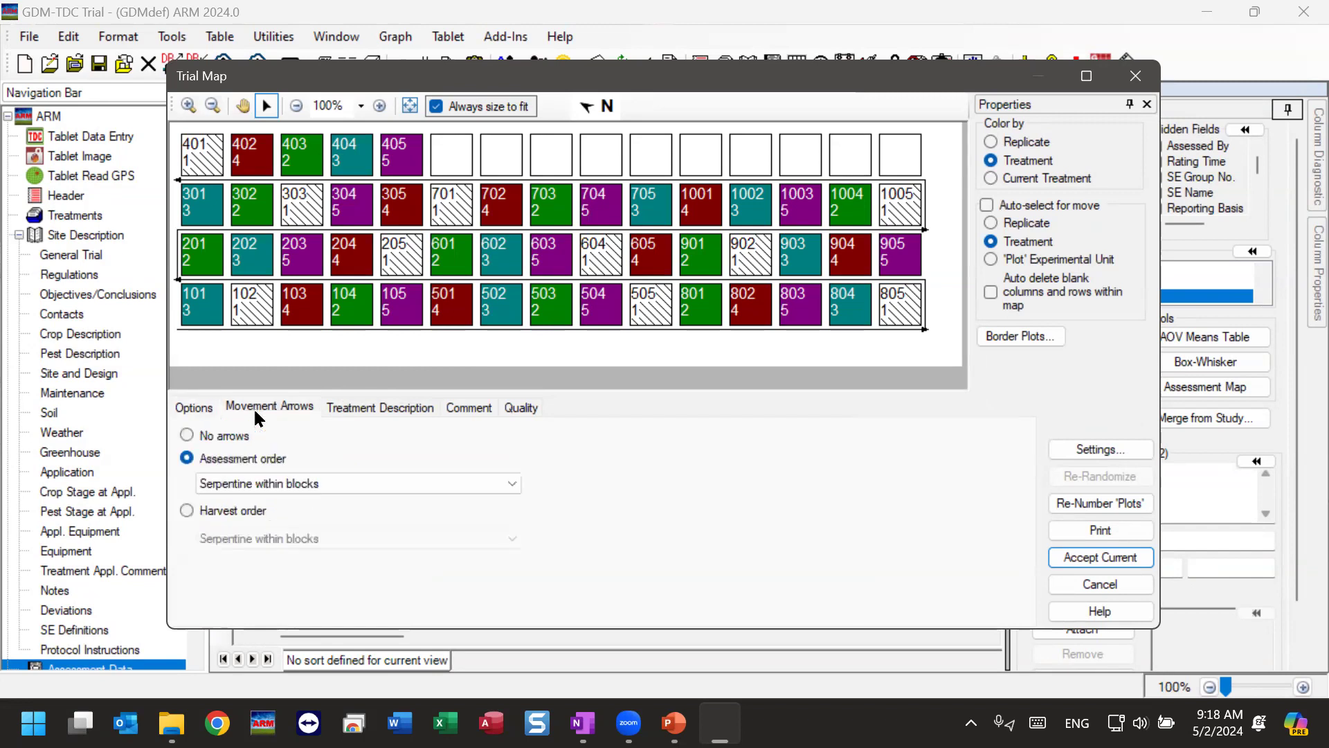
click(215, 438)
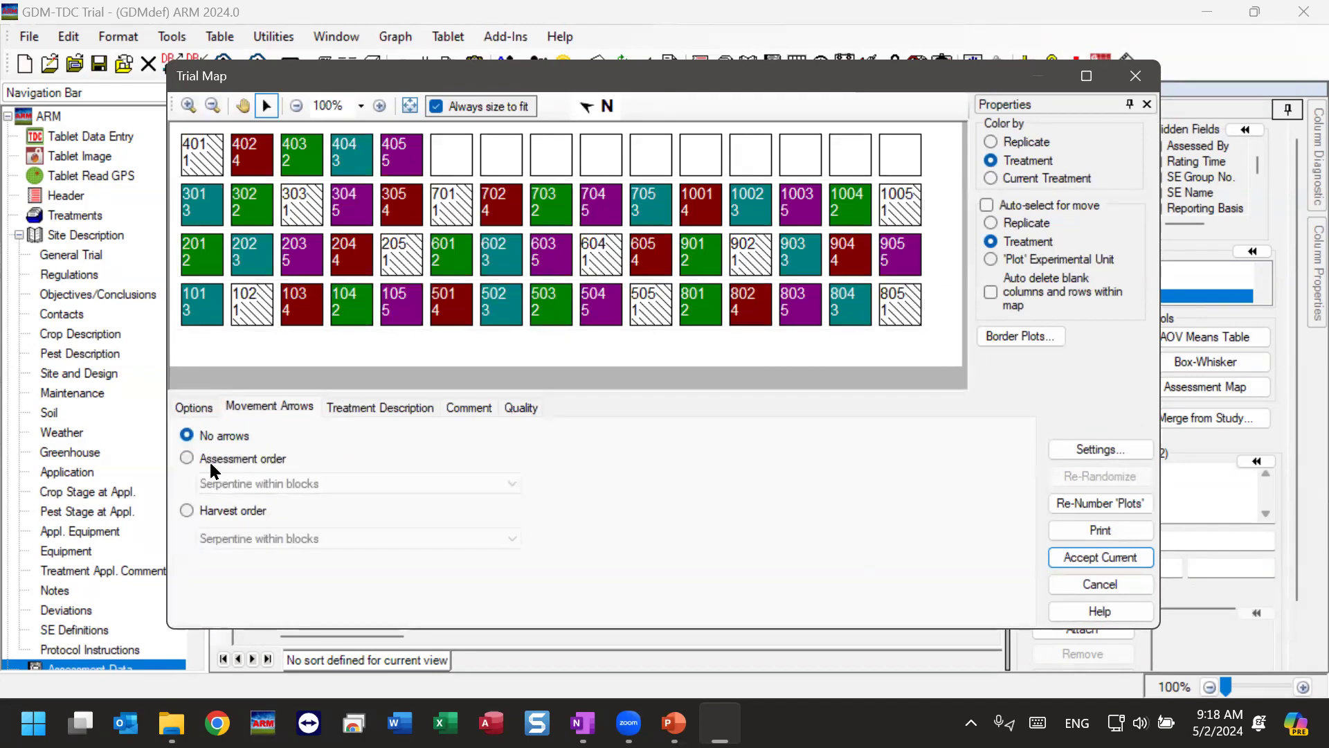
click(209, 460)
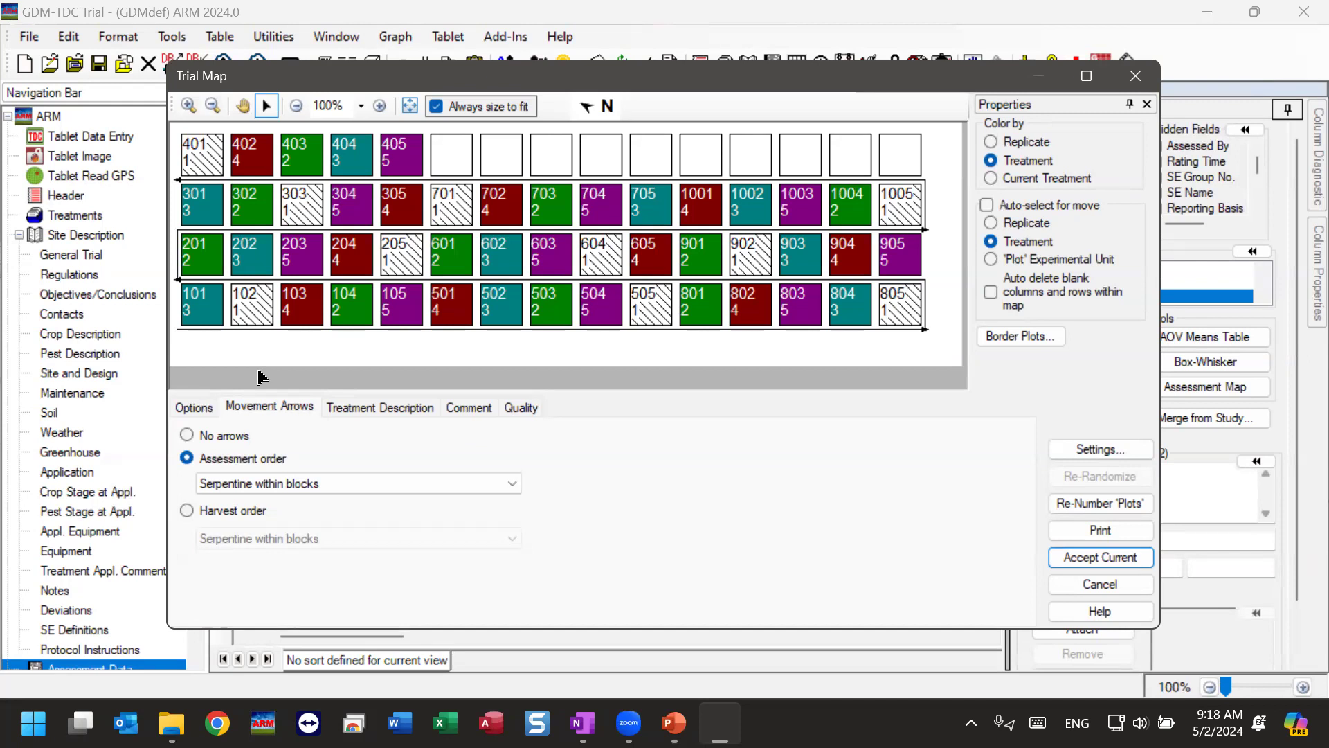
Preview the assessment order arrows as Reversed within blocks, Across blocks and Serpentine across blocks, and restore Serpentine within blocks.
click(389, 481)
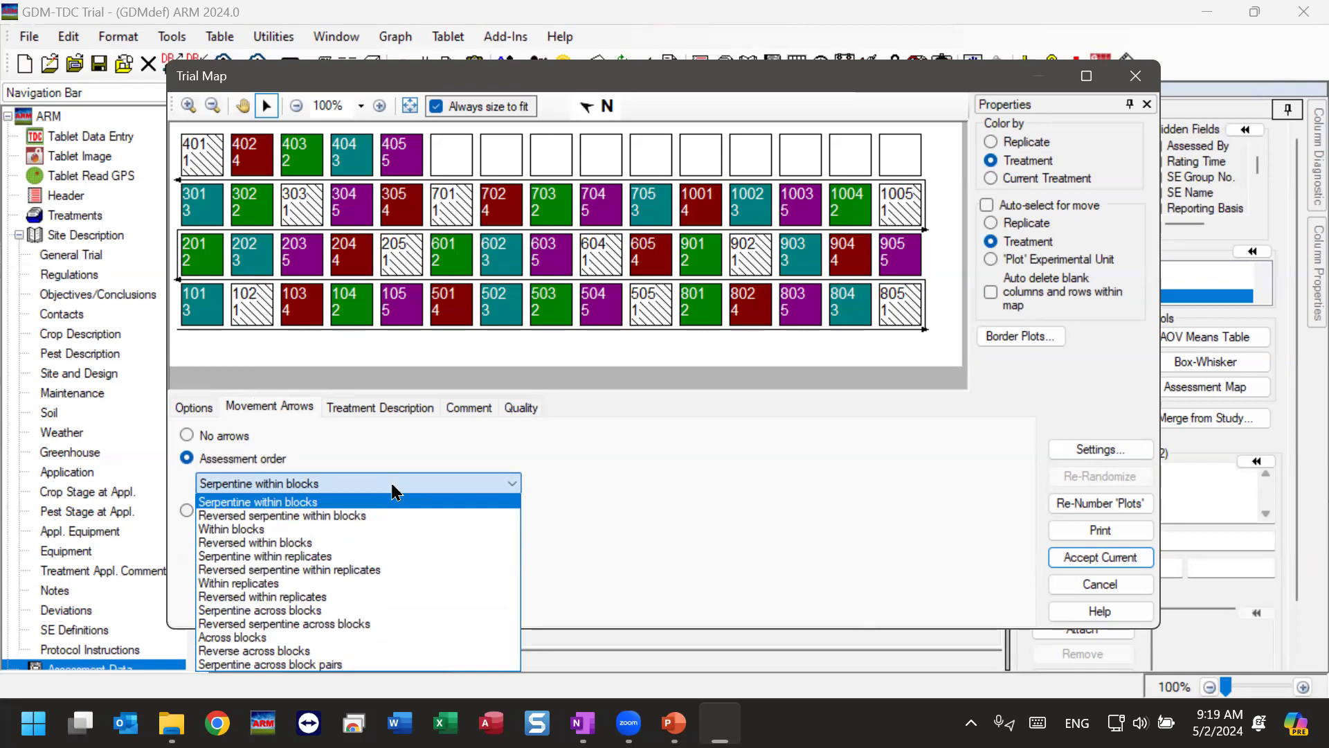
click(391, 483)
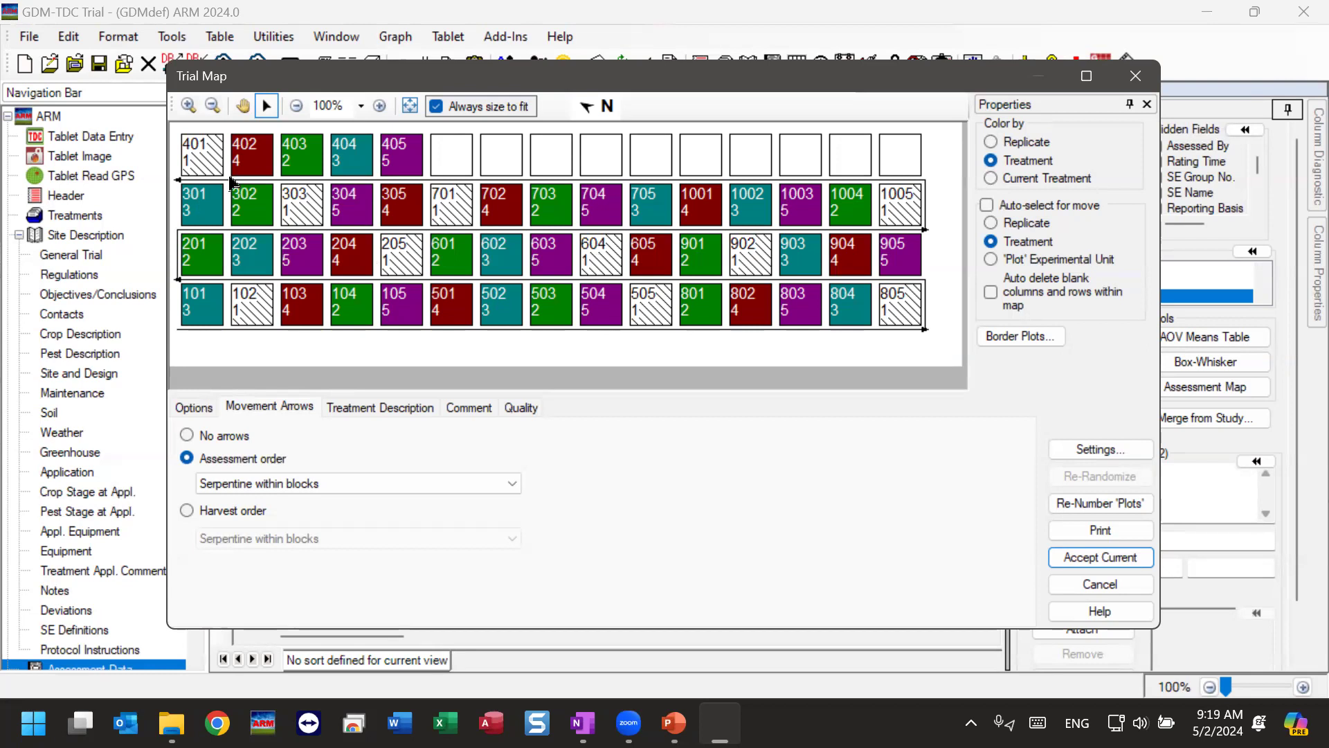
click(359, 479)
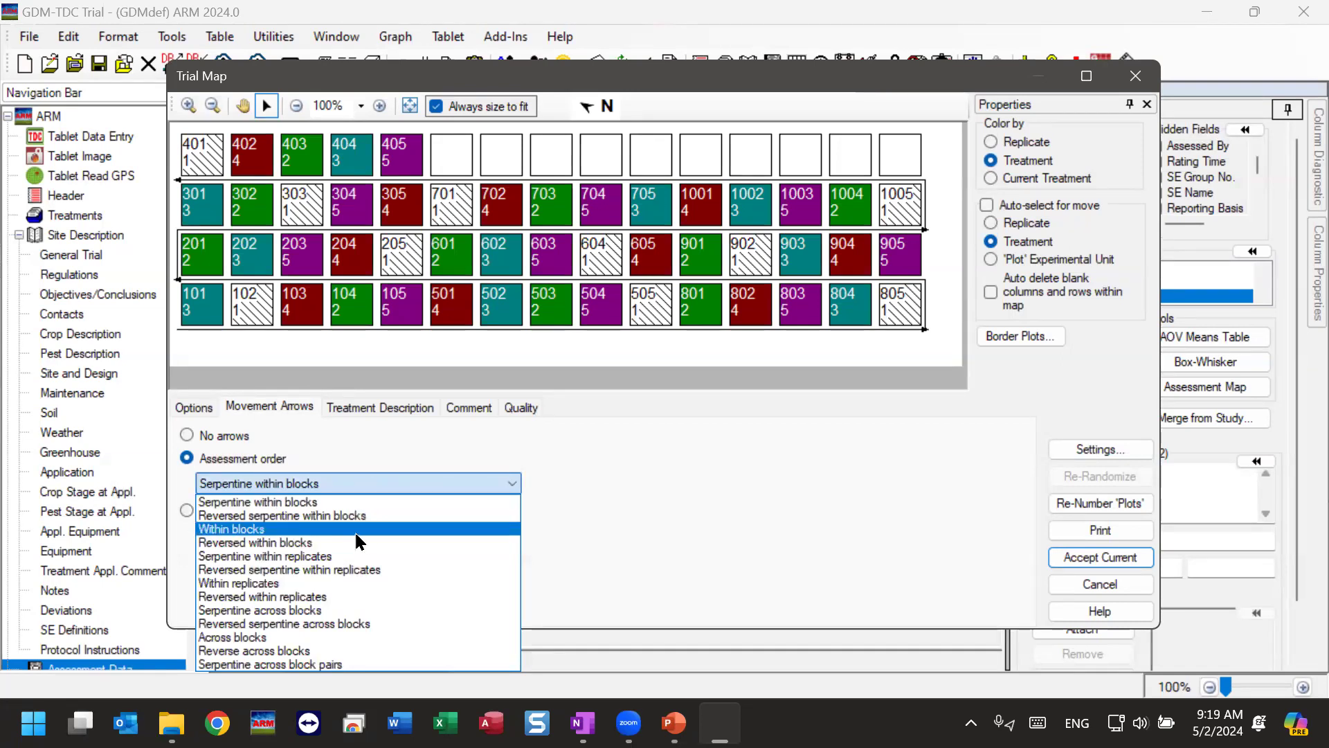
click(256, 544)
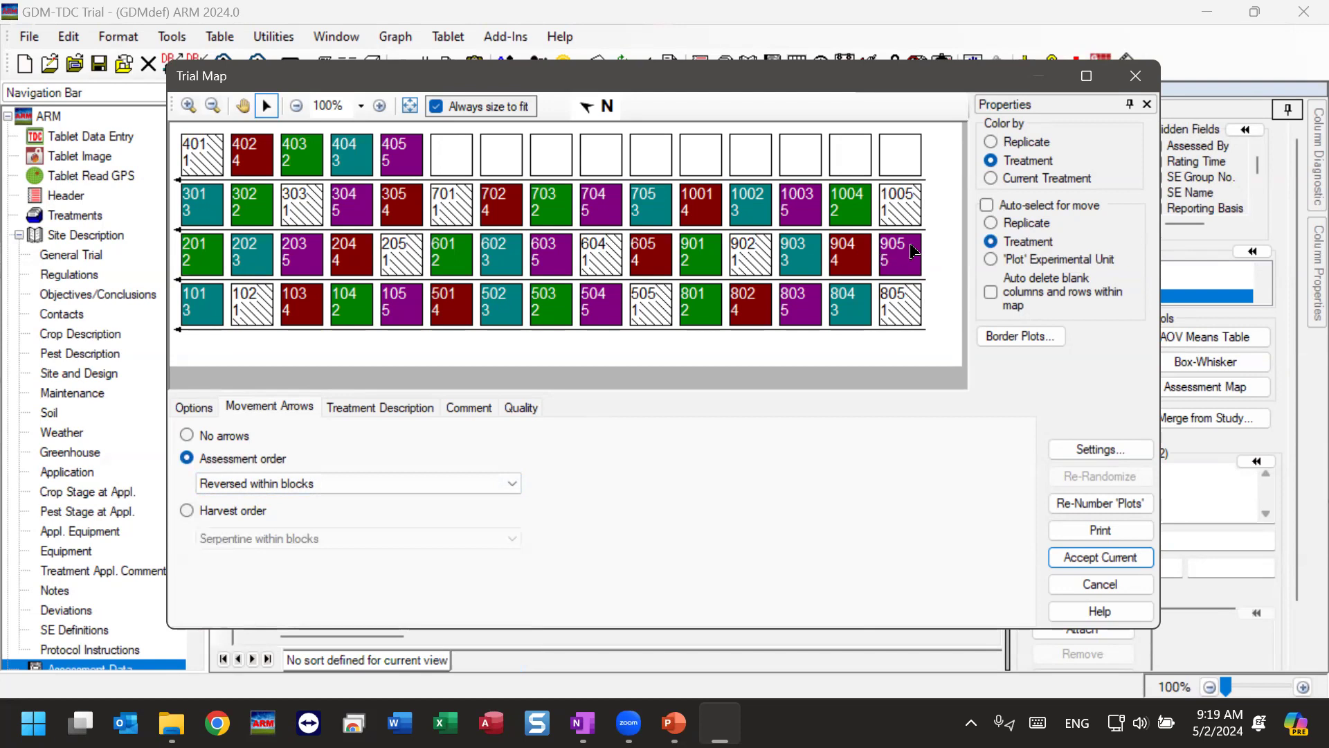
click(338, 479)
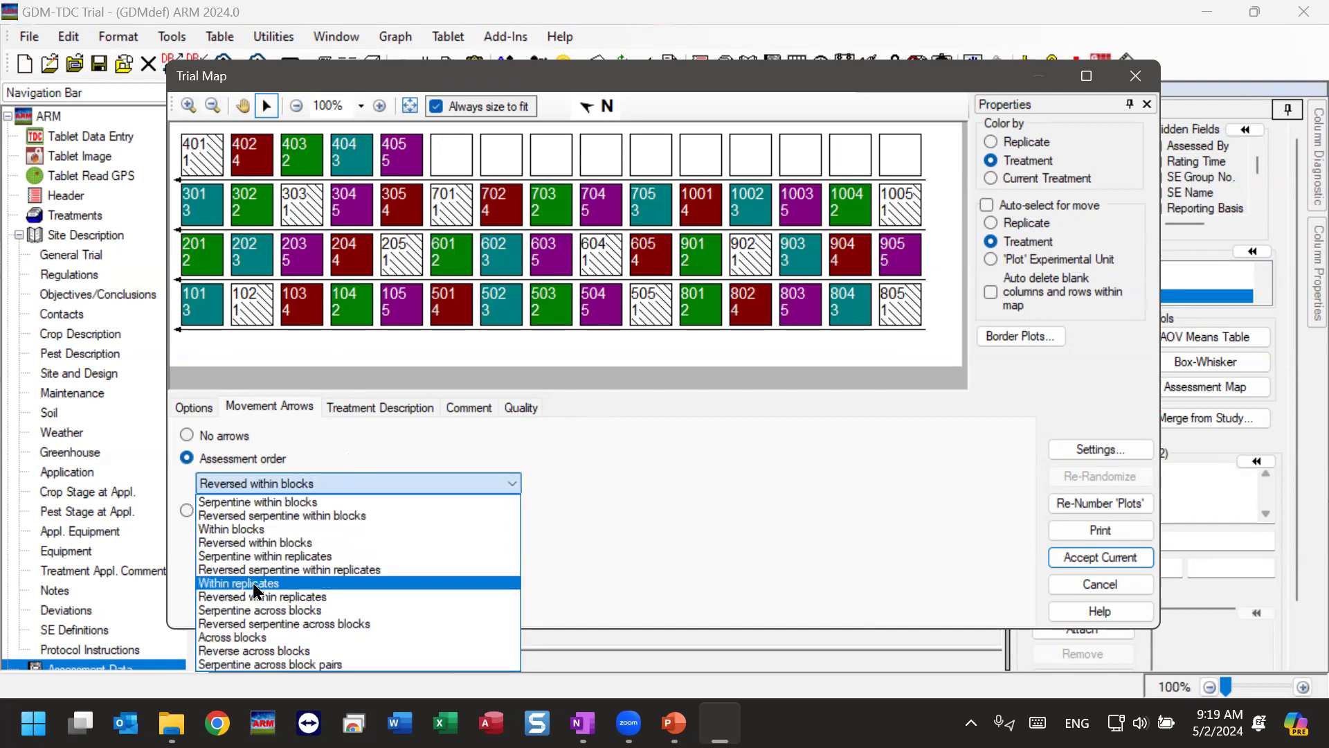
click(253, 636)
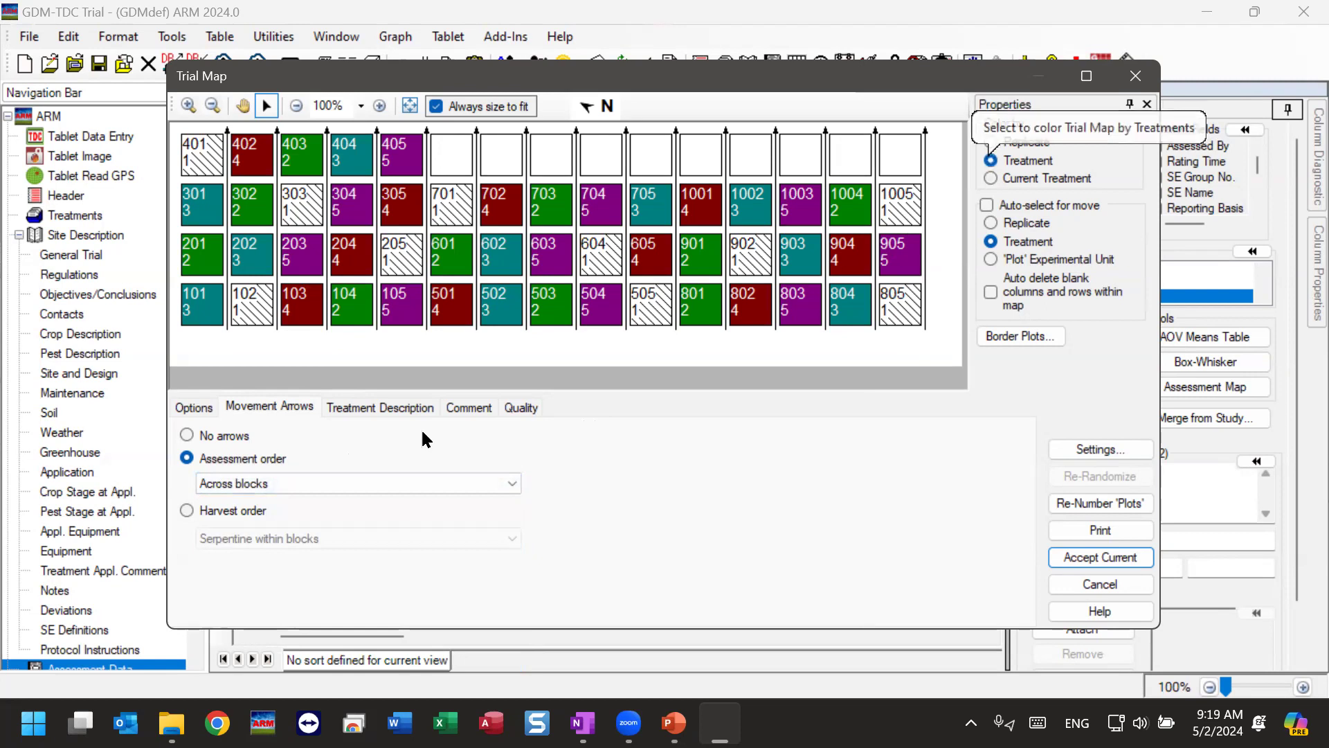
click(342, 478)
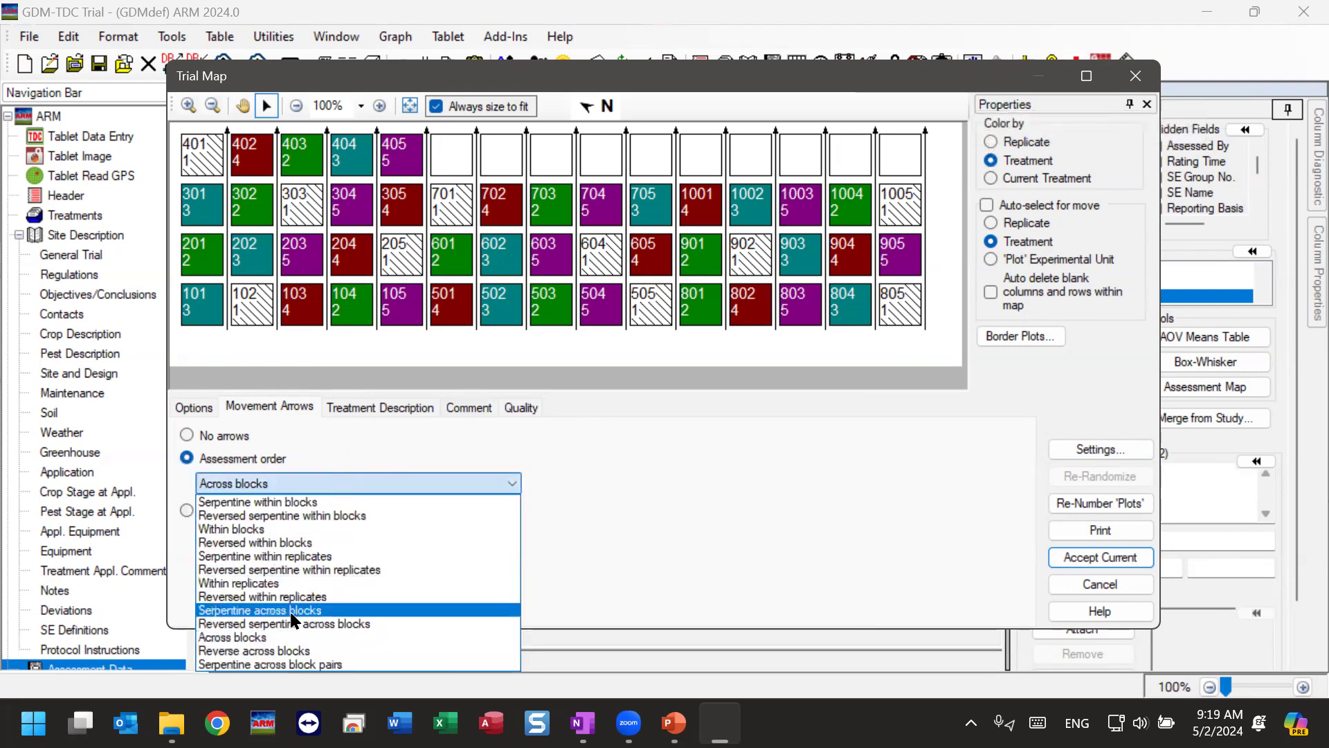
click(294, 605)
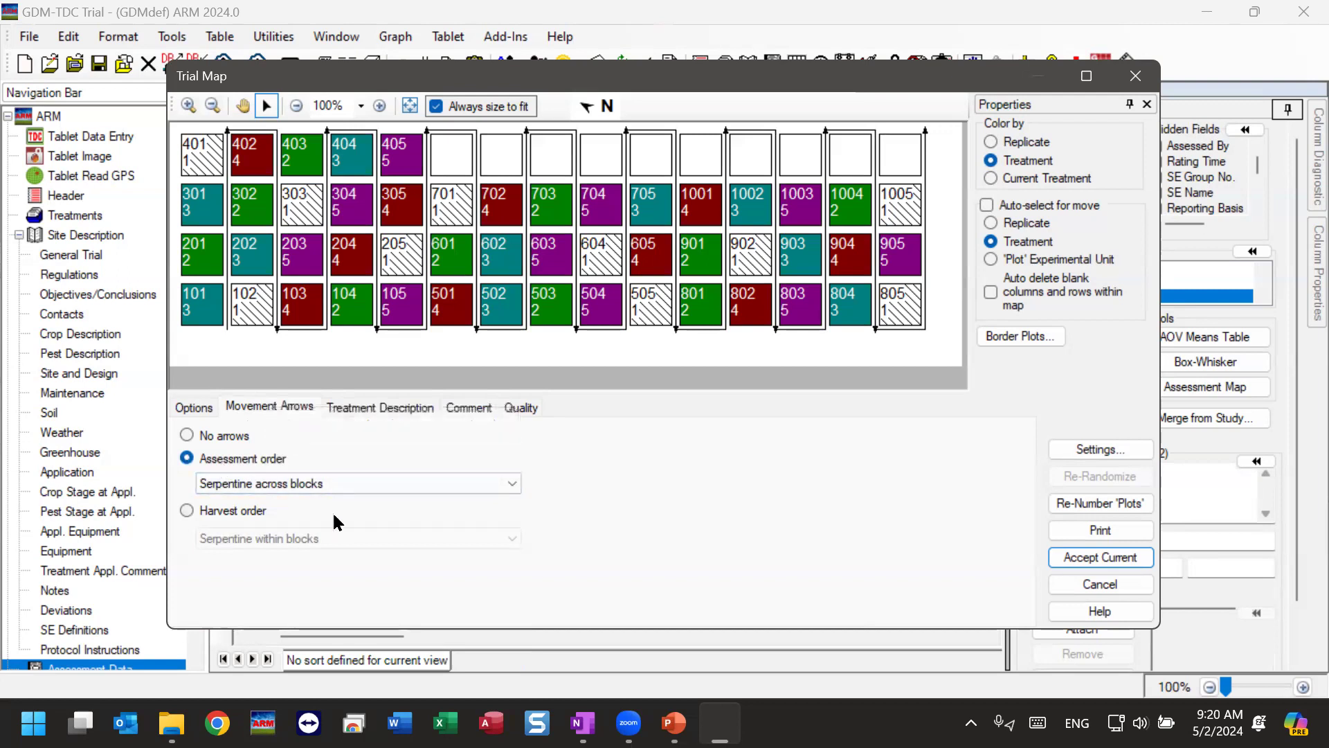
click(296, 484)
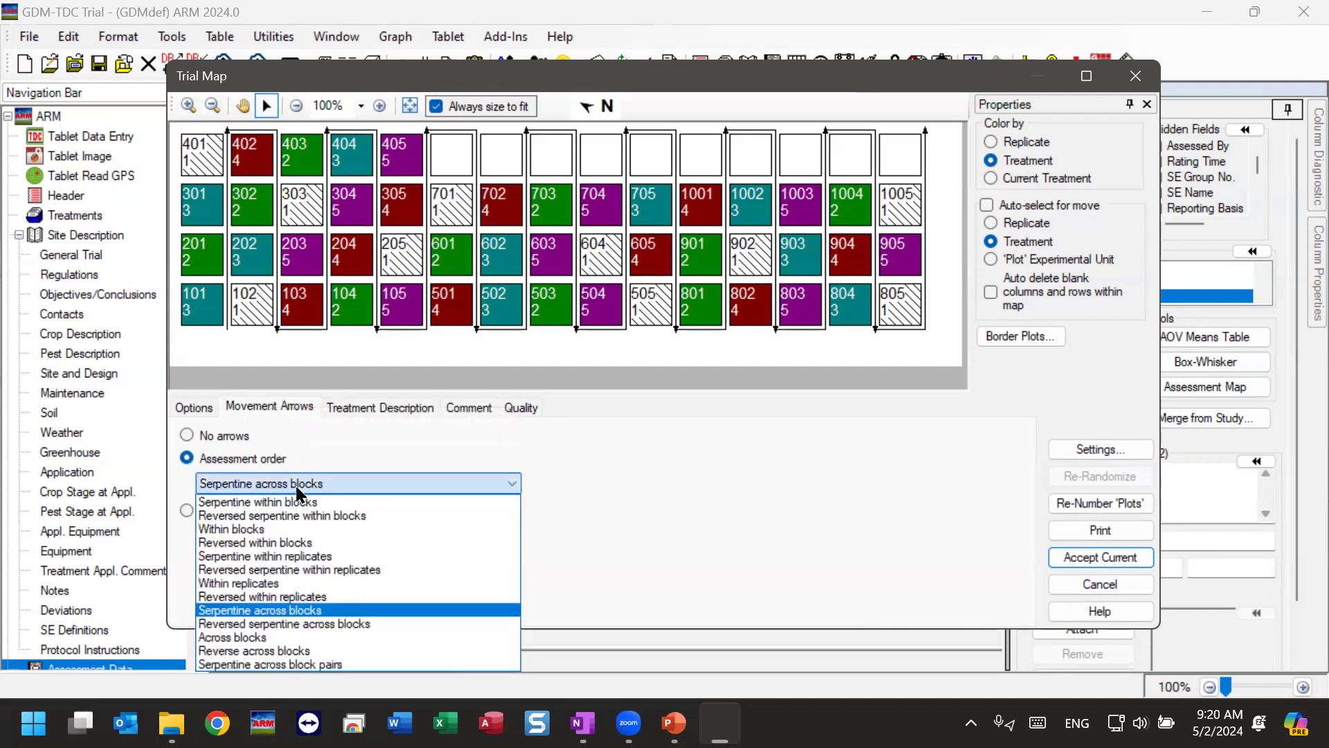
click(230, 503)
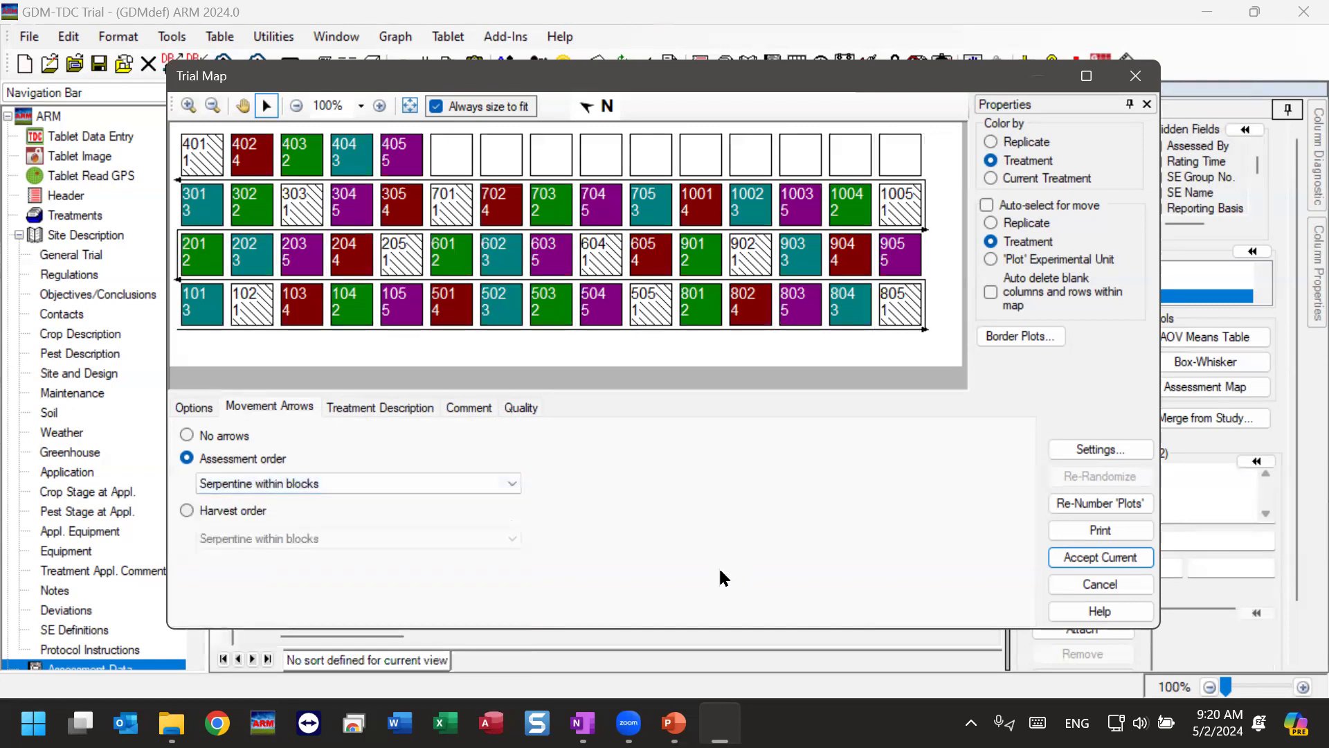
Set the harvest order to Across blocks and accept the trial map with the assessment order arrows selected.
click(187, 510)
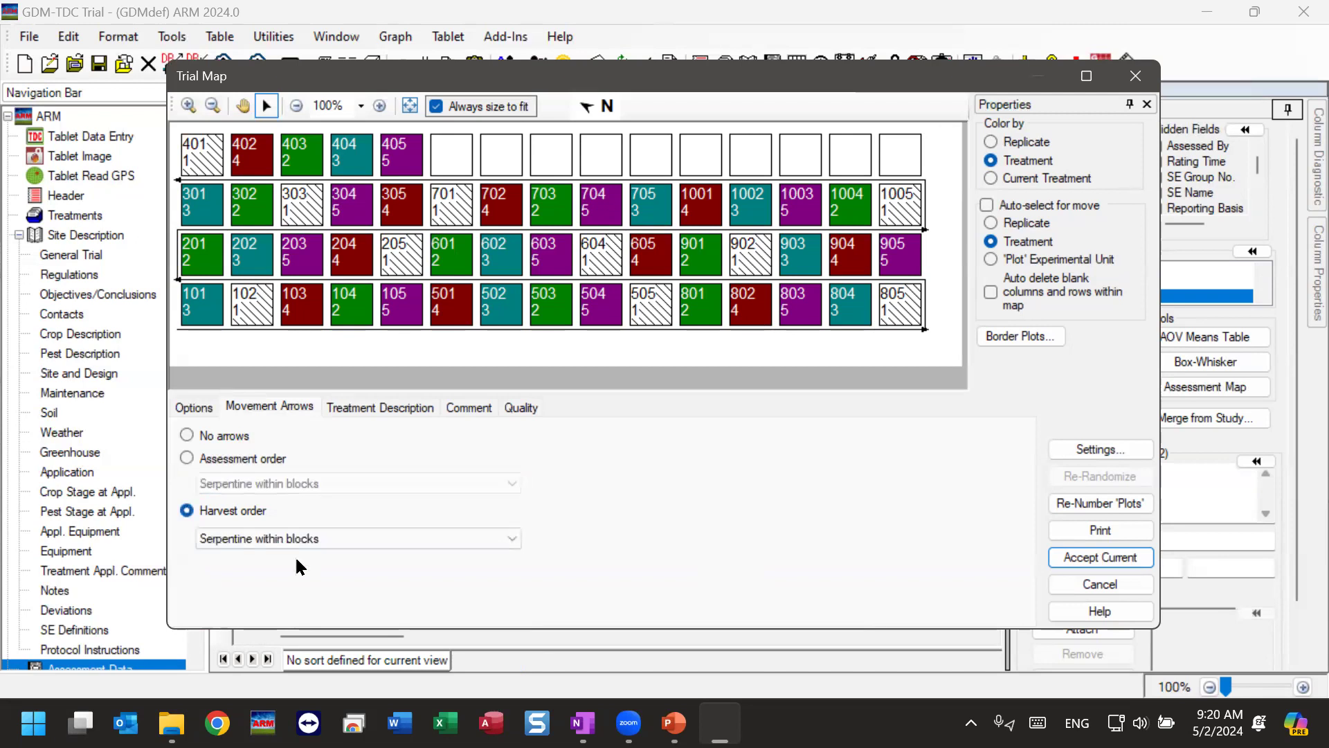
click(309, 538)
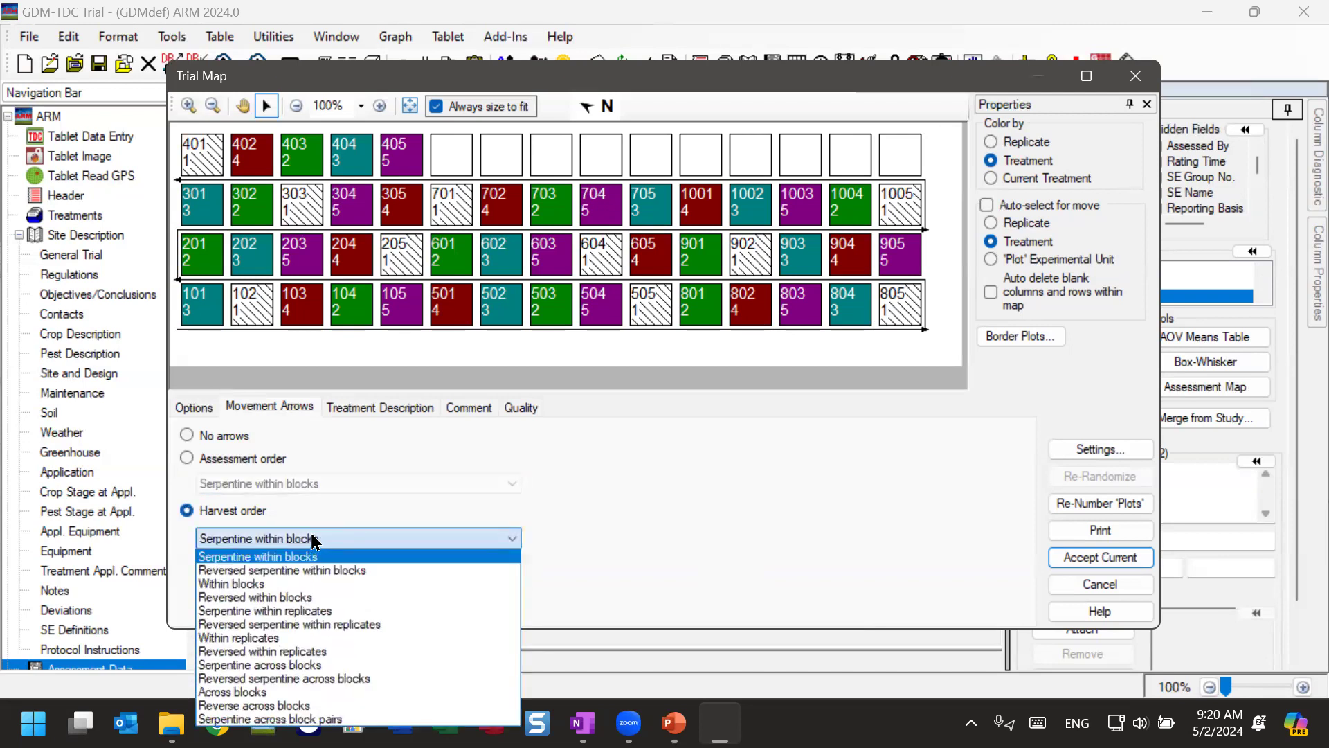
click(231, 692)
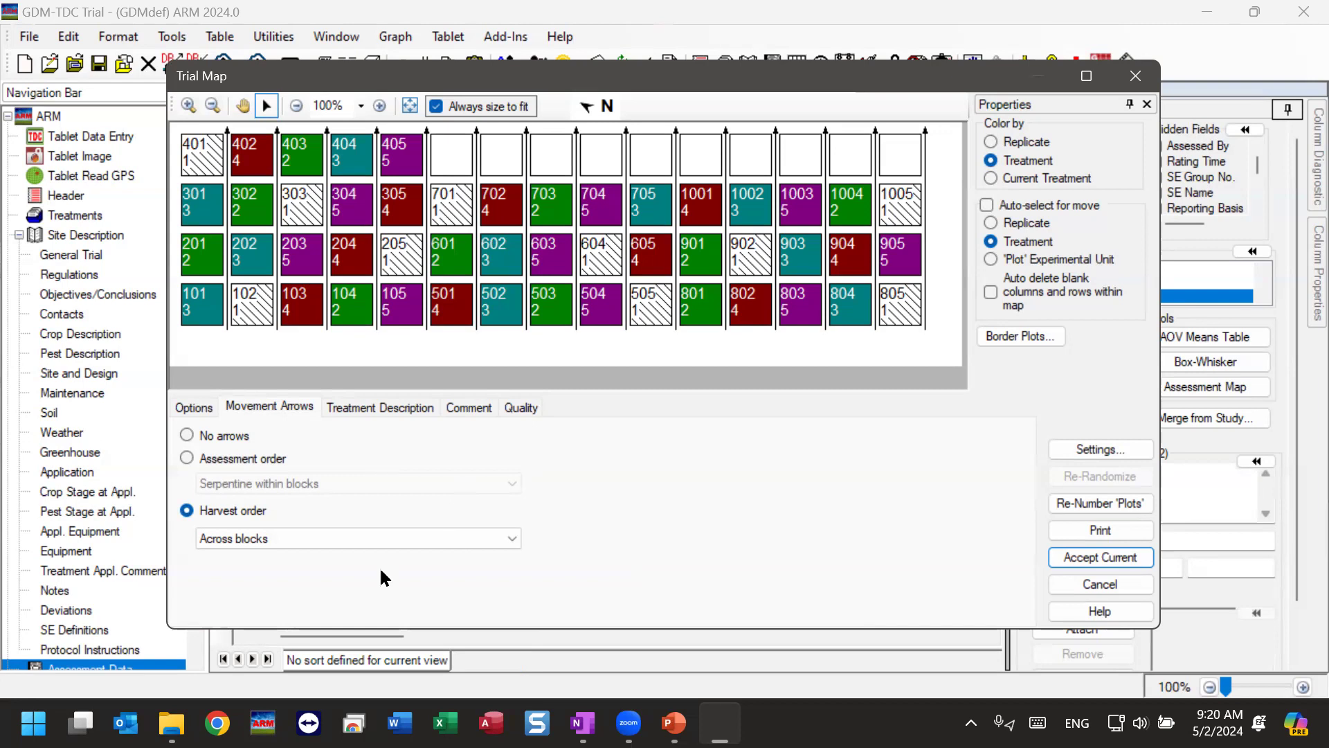
click(186, 457)
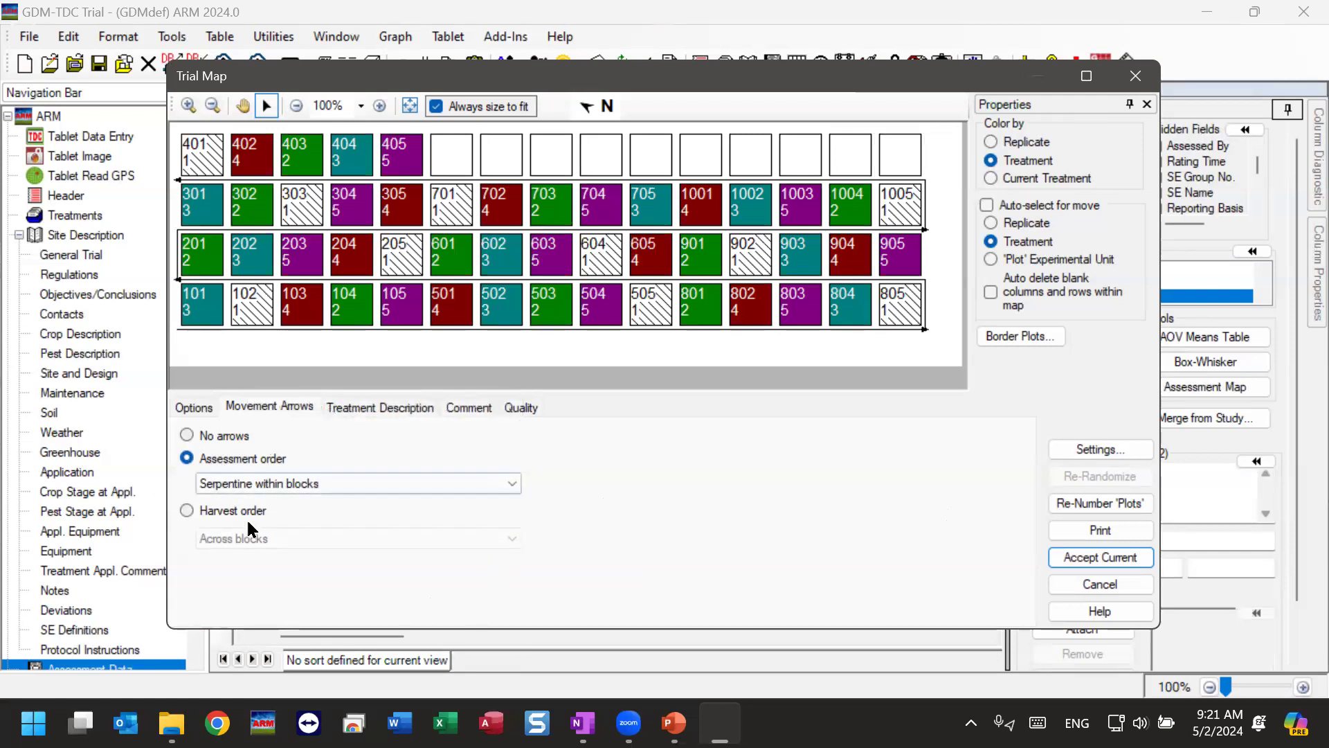
click(1085, 562)
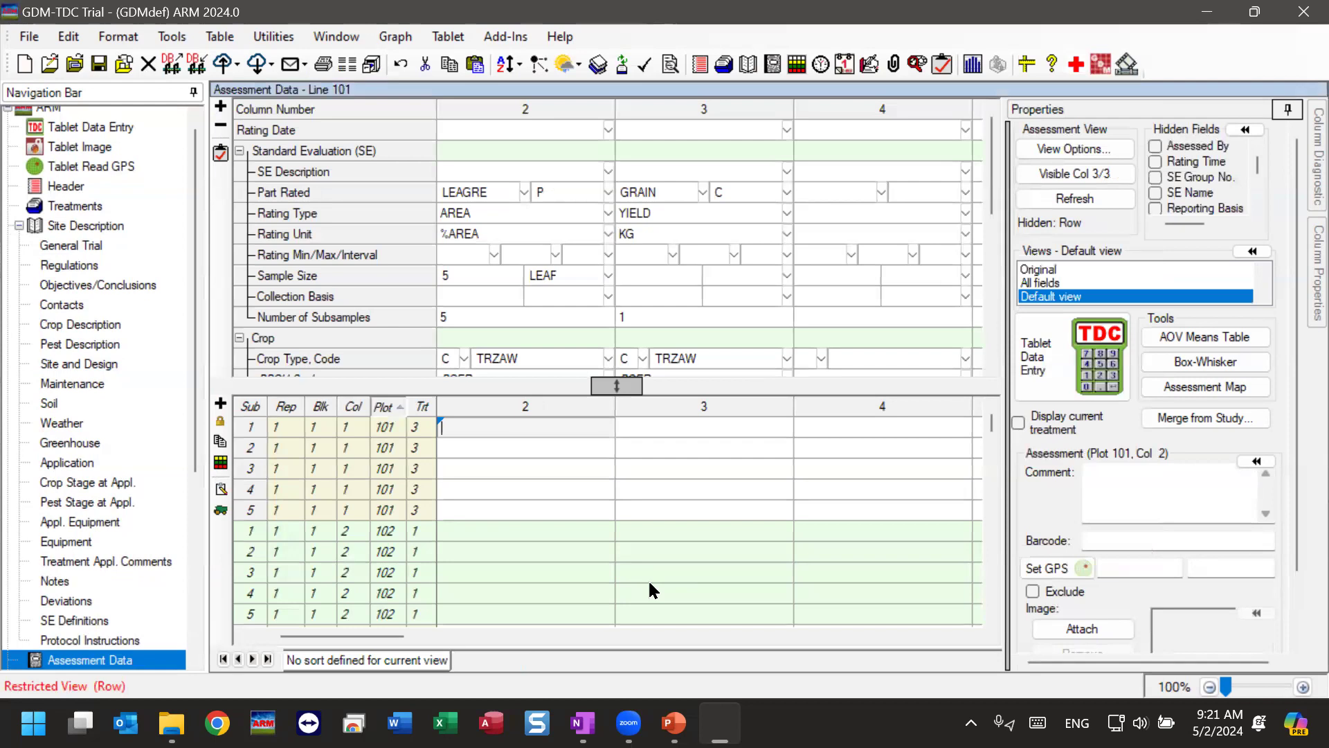
Open the Tablet Data Entry options for column 2 and set the cursor order to By column across 'Plot'.
click(1083, 370)
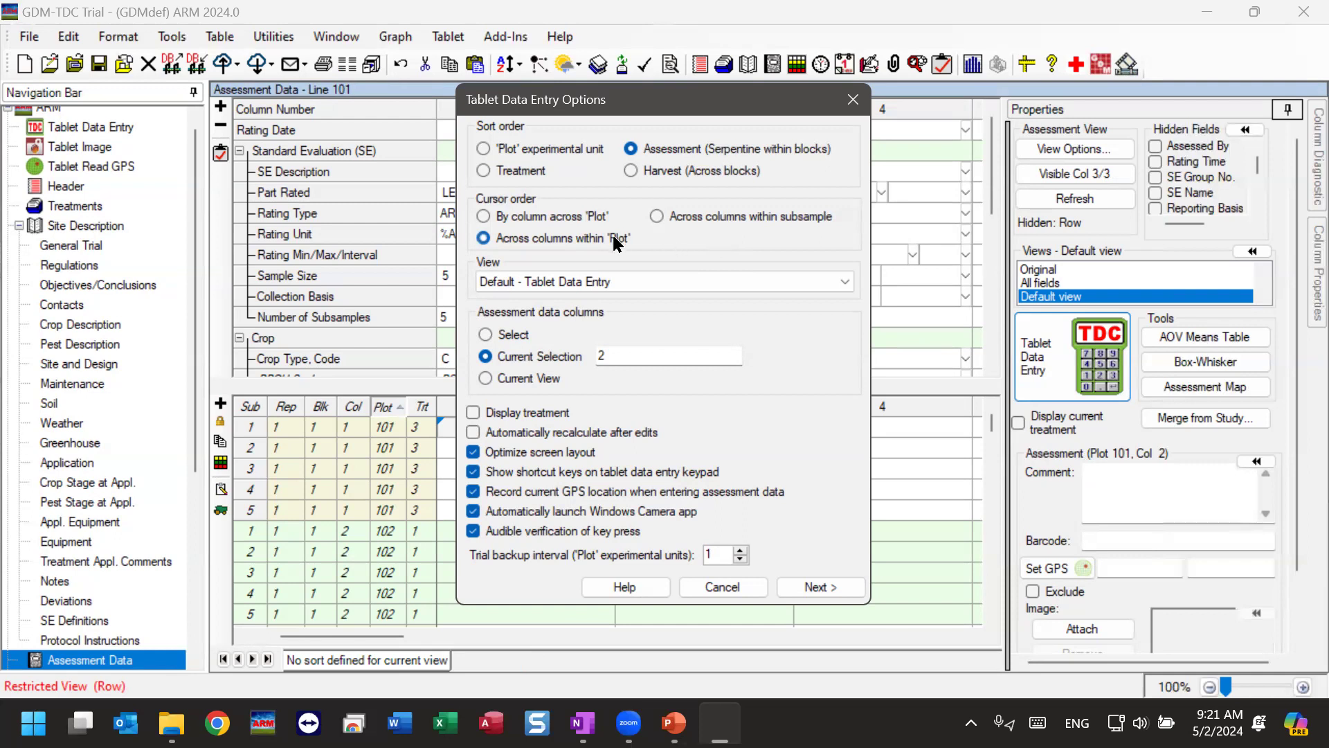
click(508, 223)
drag(629, 112, 996, 113)
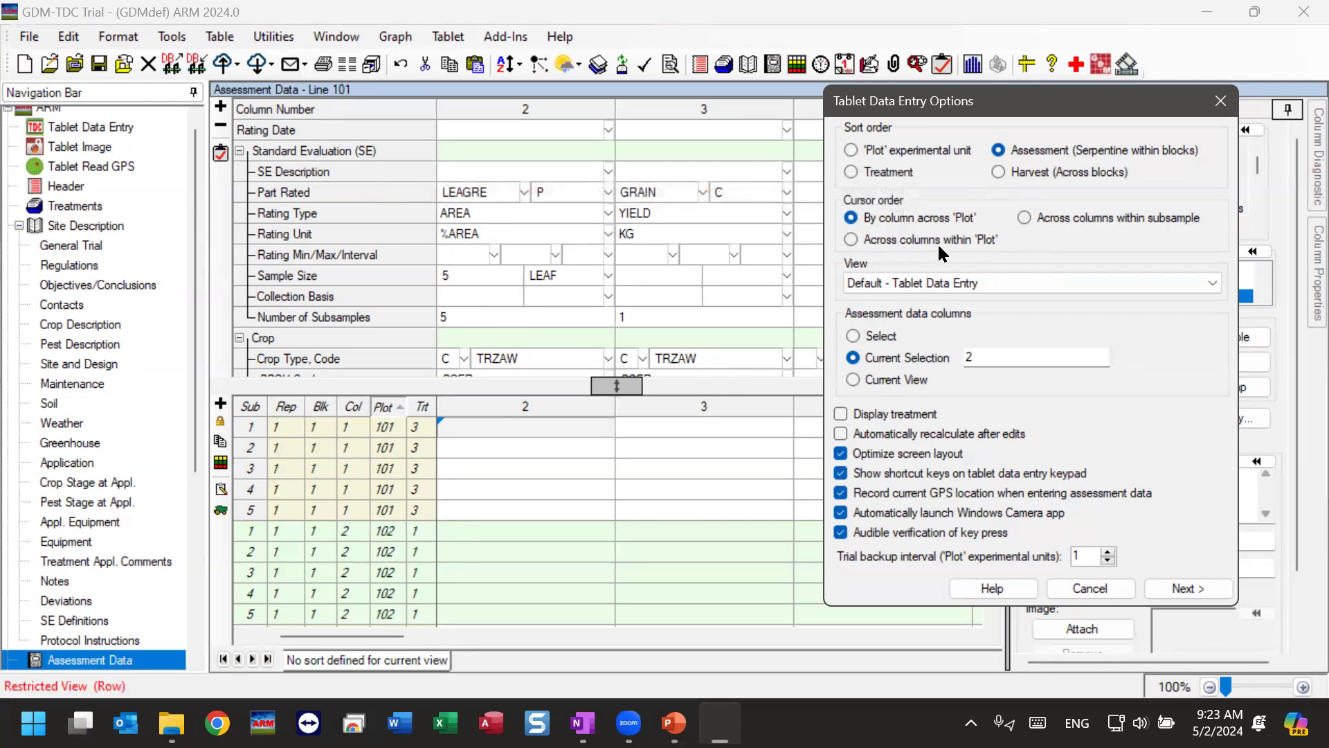
mouse_move(937, 243)
Switch to the PowerPoint slide show to view the Cursor Order demonstration slide.
mouse_move(673, 722)
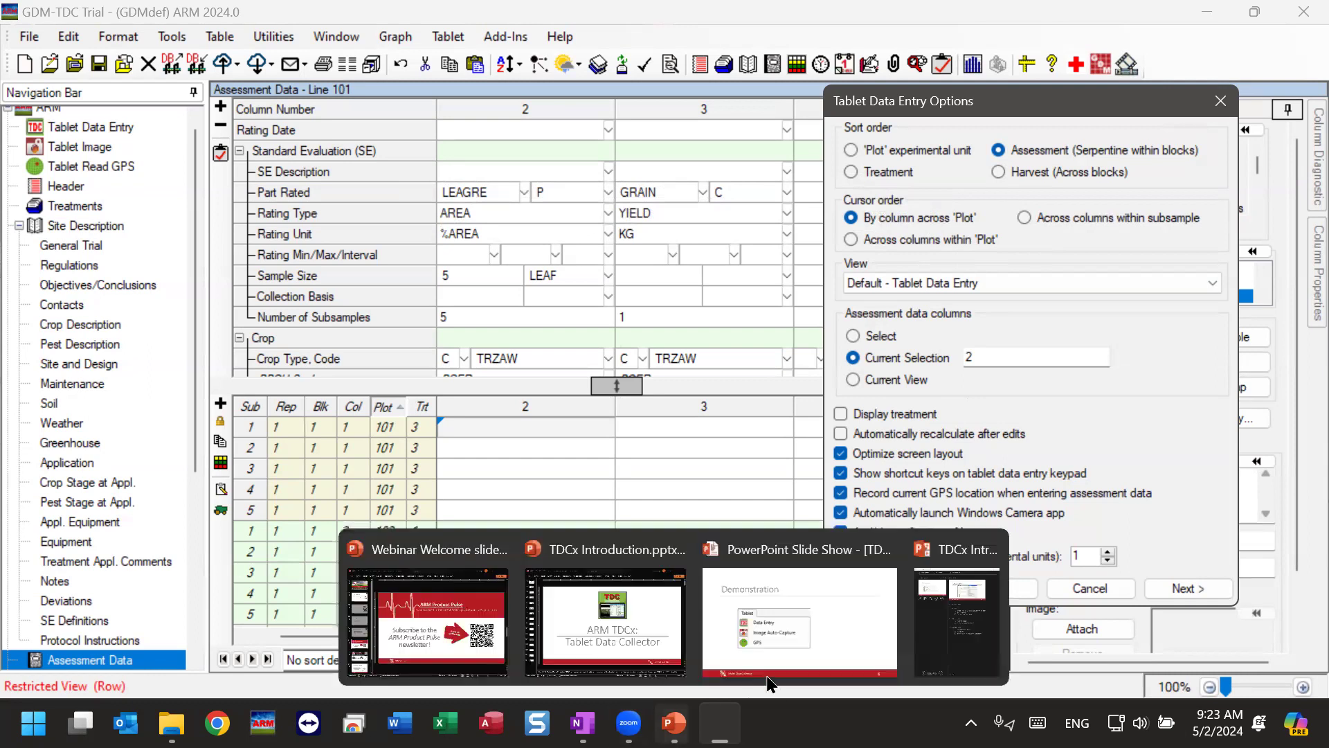
click(784, 636)
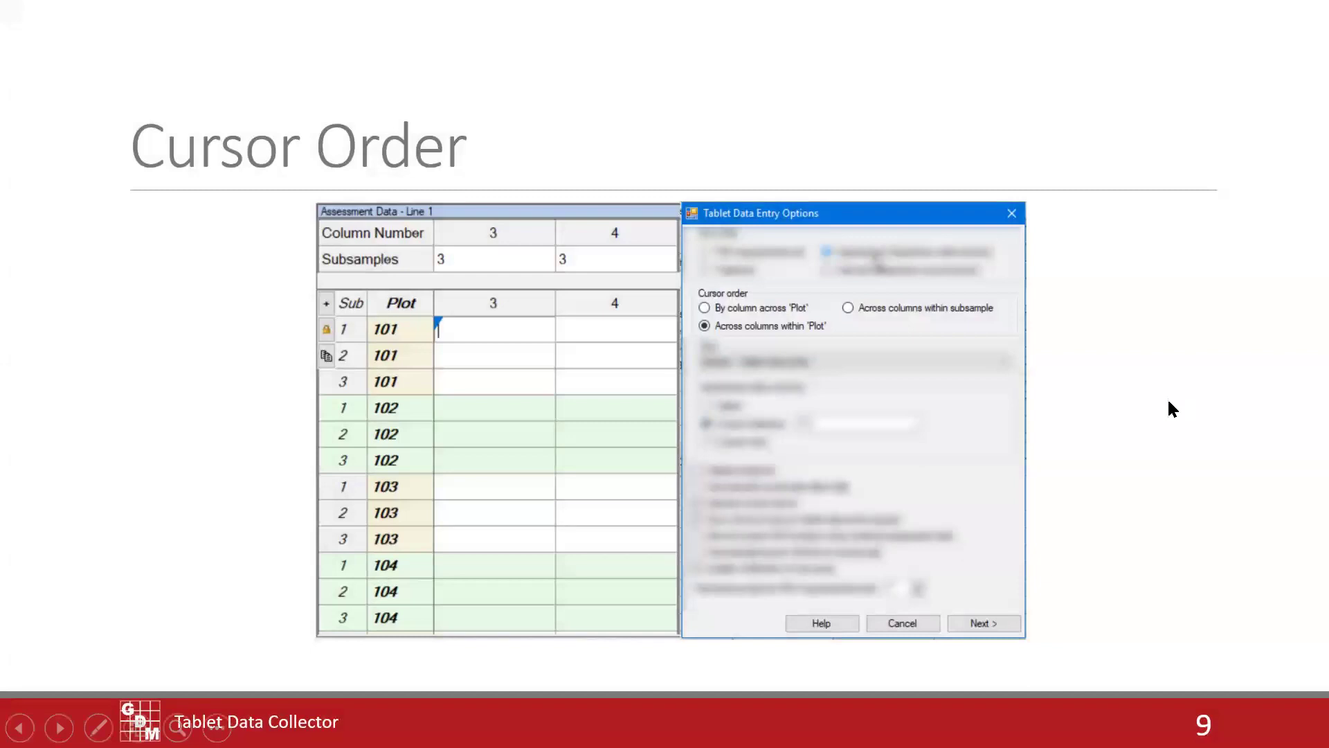
mouse_move(658, 493)
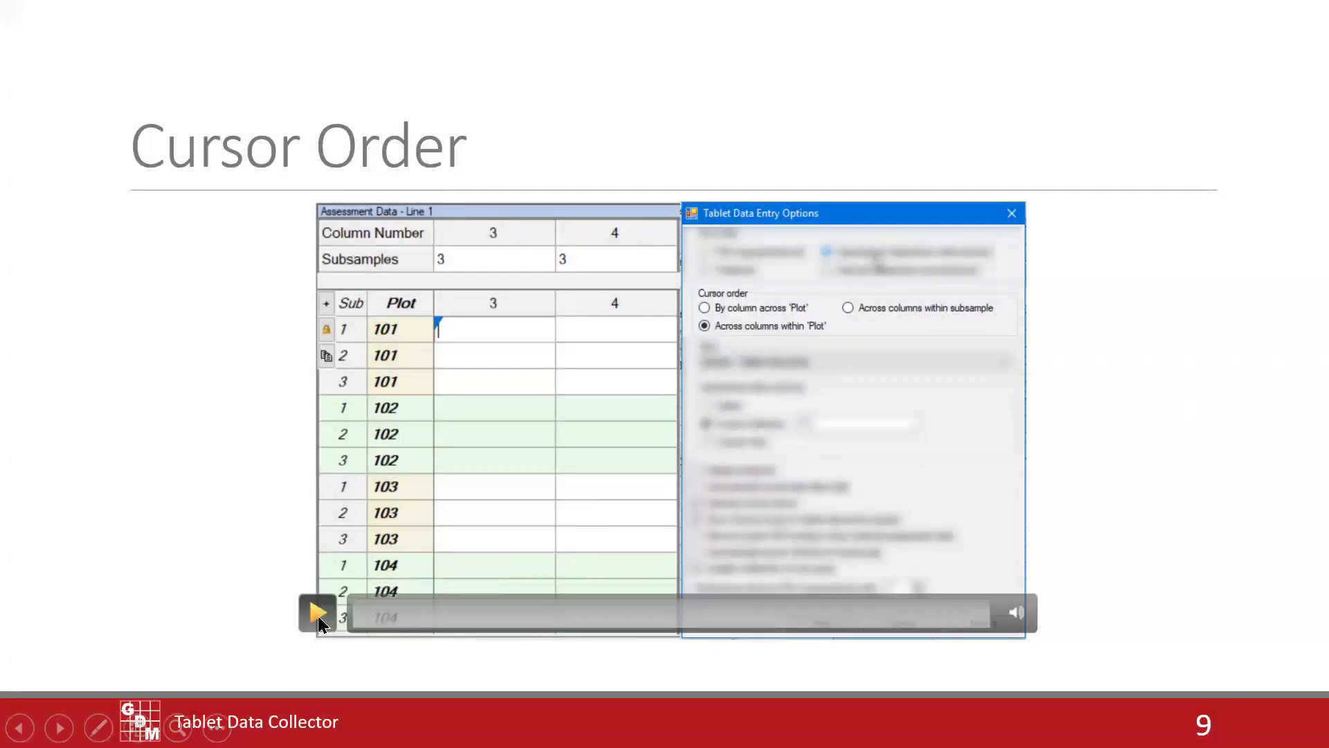
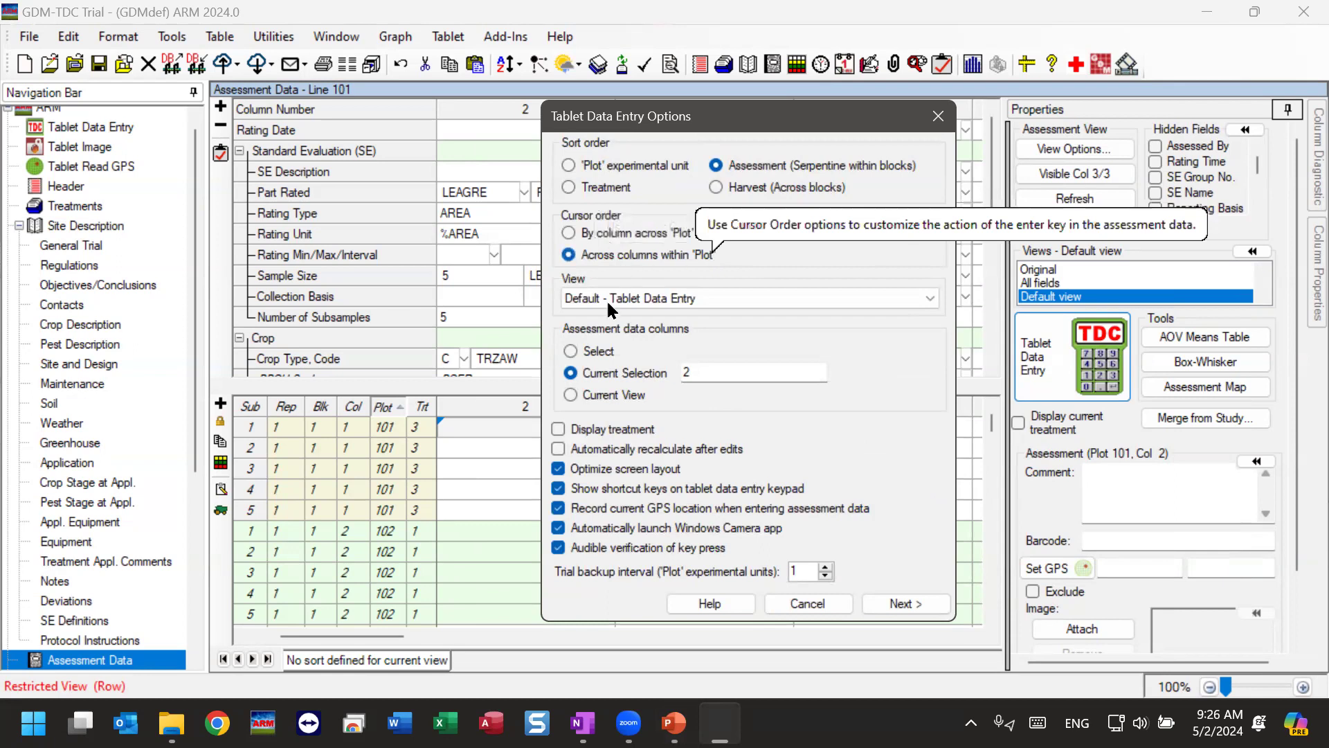
Review the views offered for tablet data entry and choose Default - Tablet Data Entry.
click(749, 299)
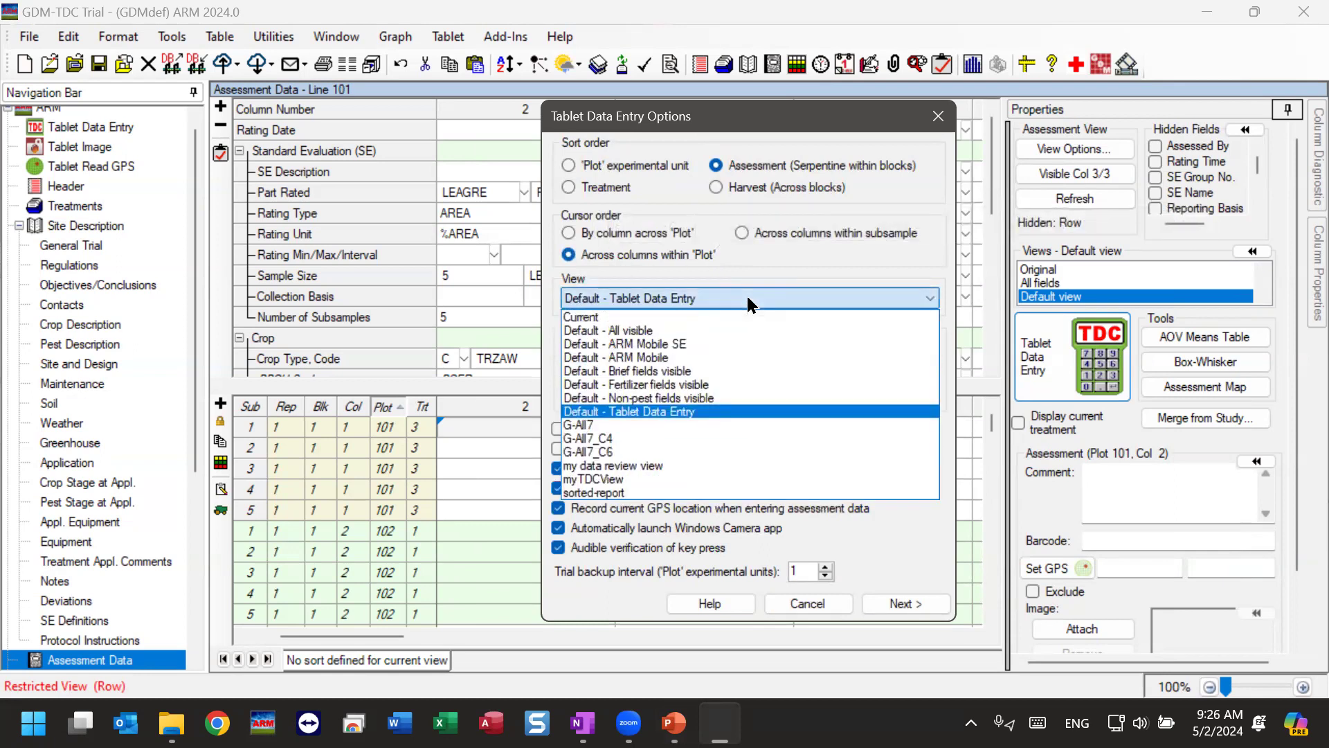
click(748, 298)
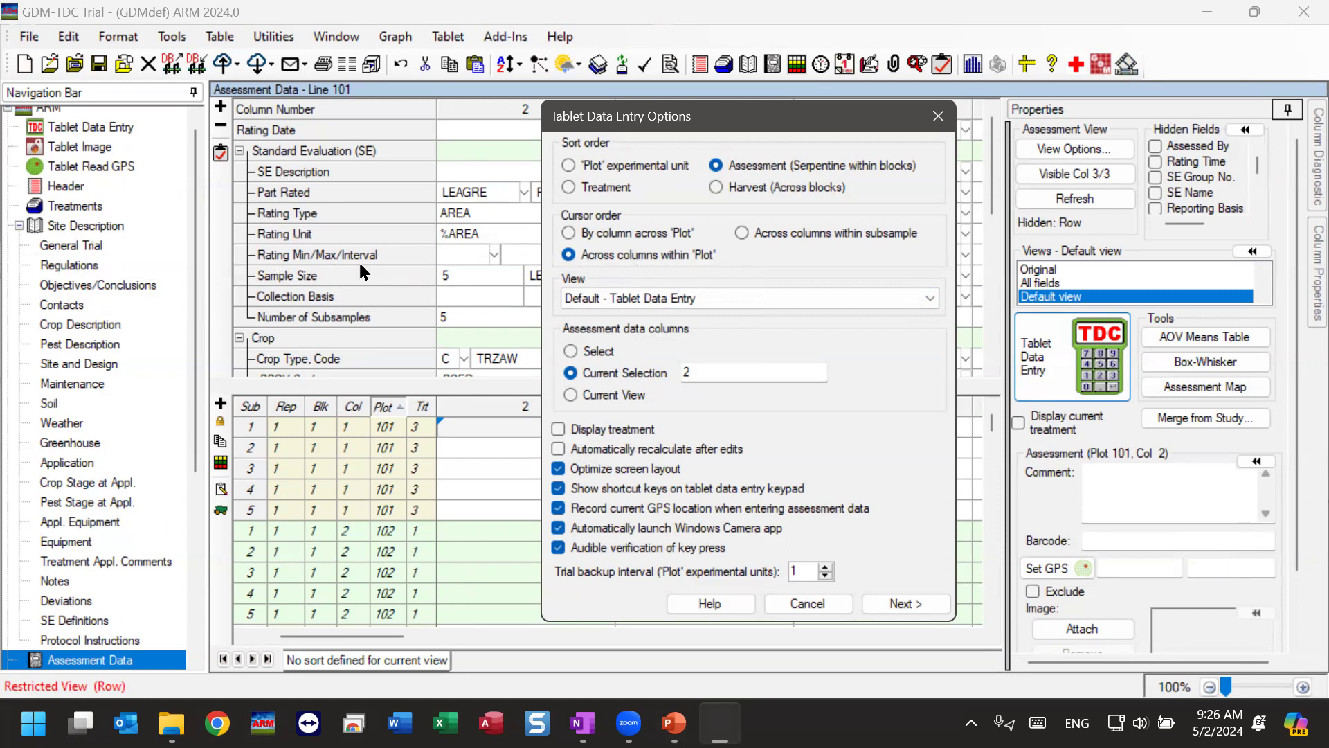
click(757, 304)
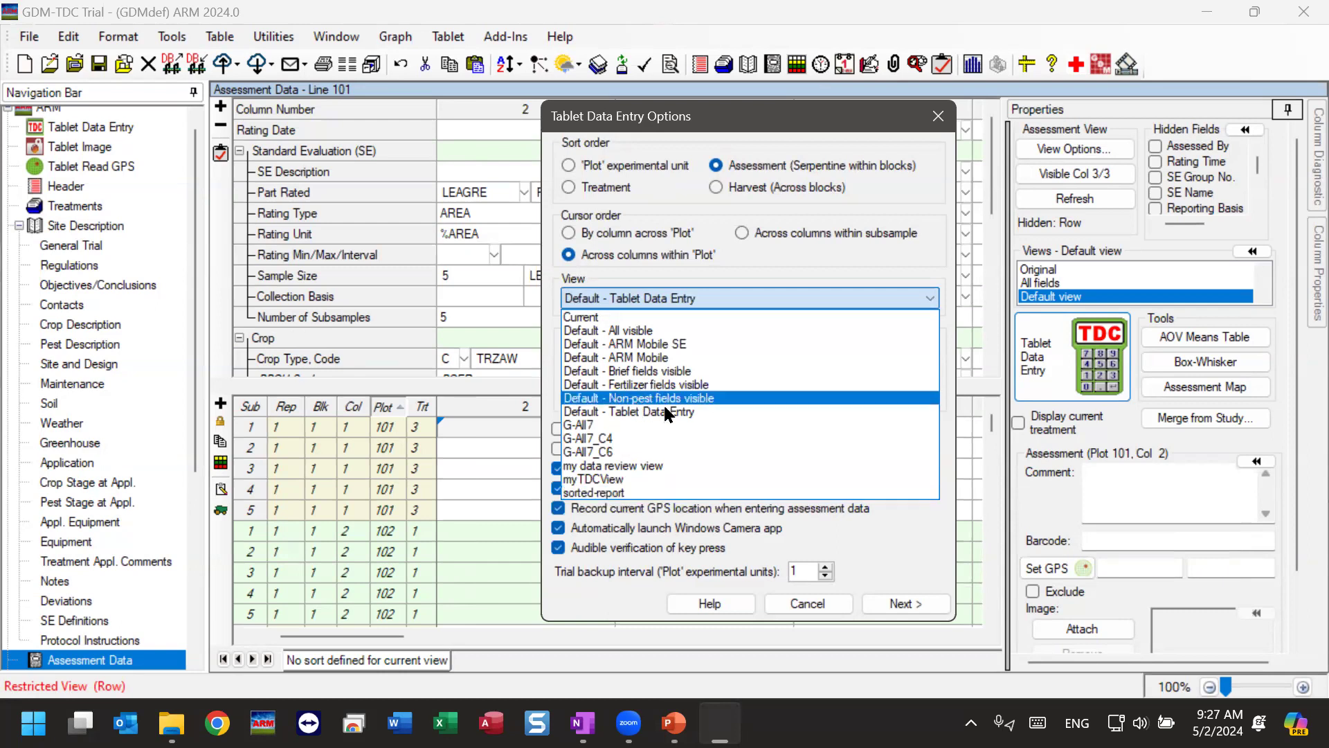
click(715, 412)
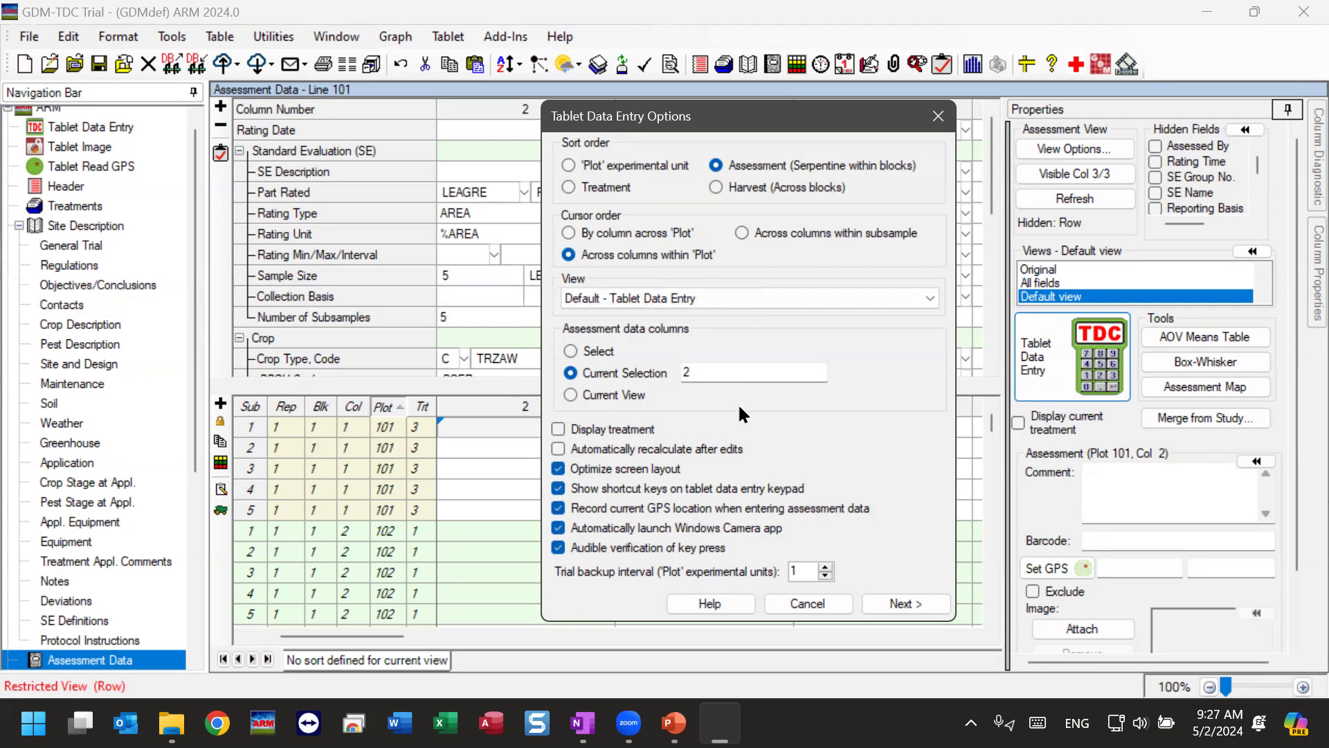
Set the current selection of assessment data columns to 2-3 for tablet data entry.
double_click(734, 368)
text(2-3)
drag(684, 121, 968, 122)
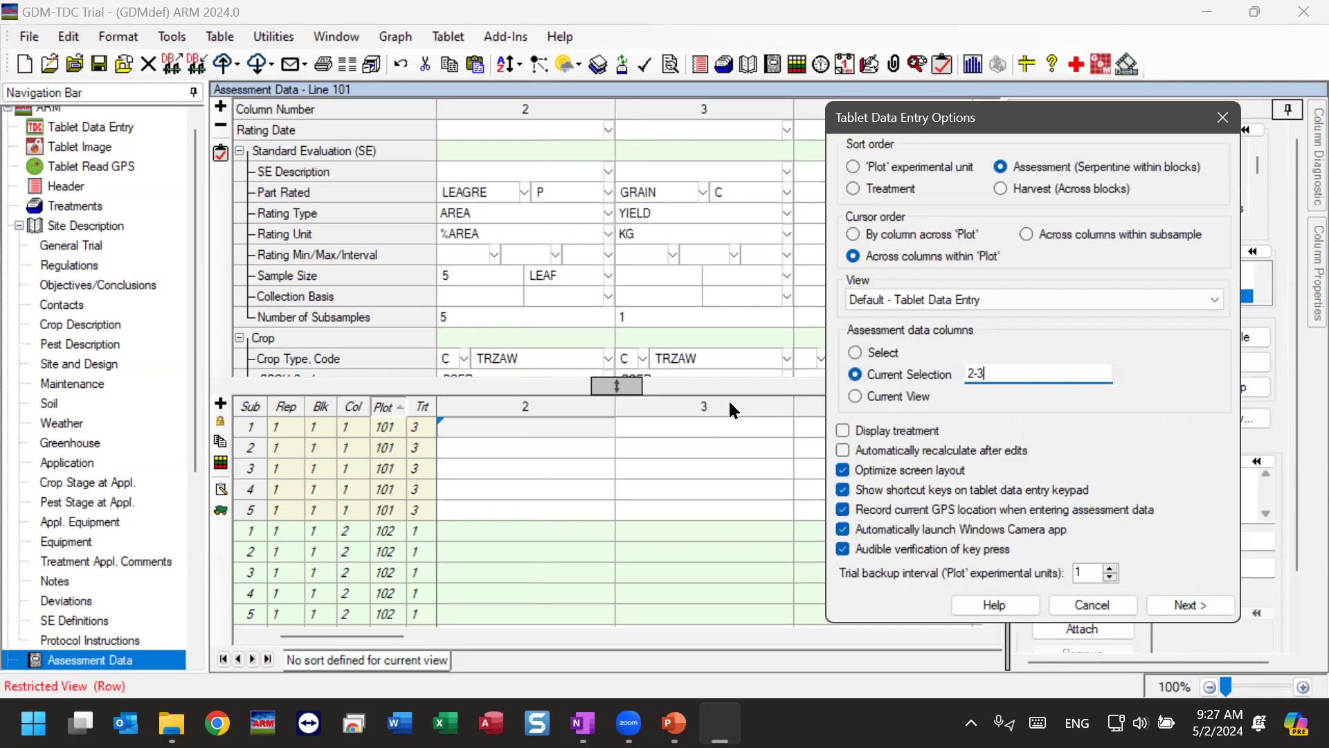
drag(995, 119, 668, 123)
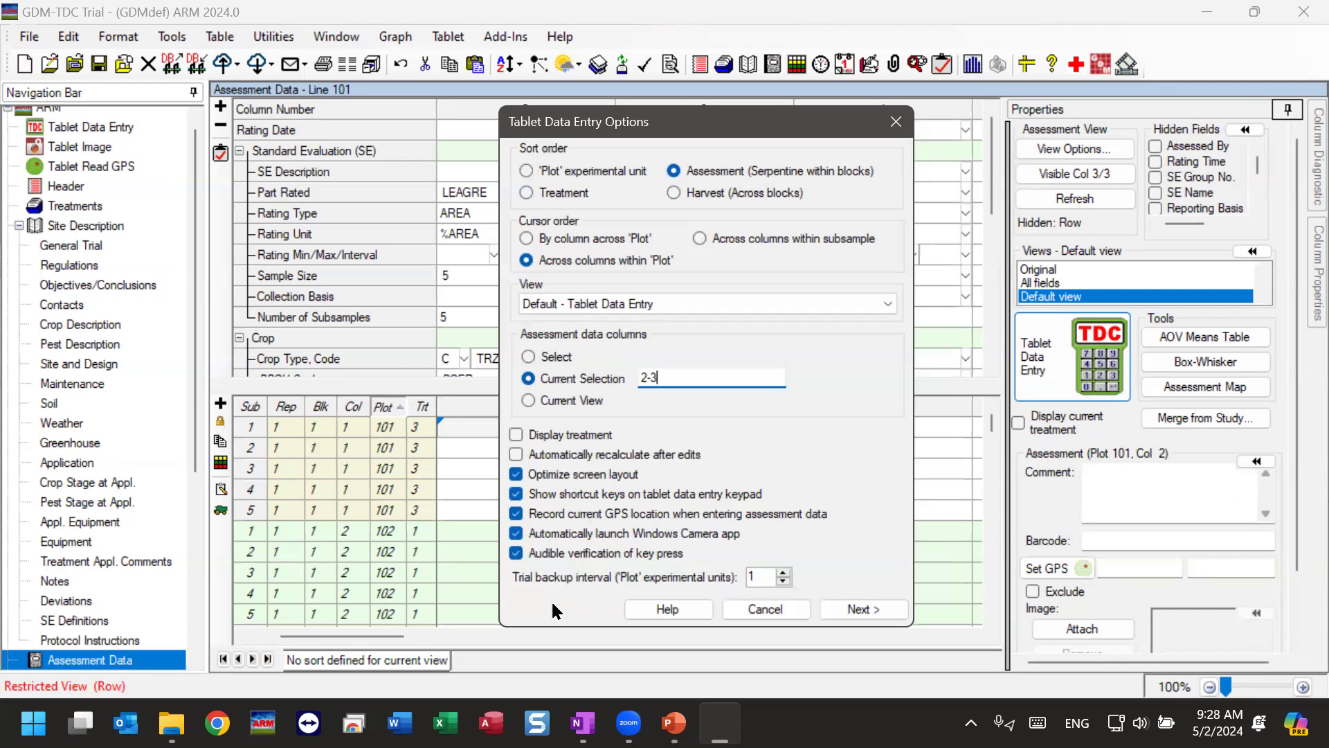
Turn off GPS location recording and automatic Windows Camera launch, and start tablet data entry with the existing image options.
click(516, 515)
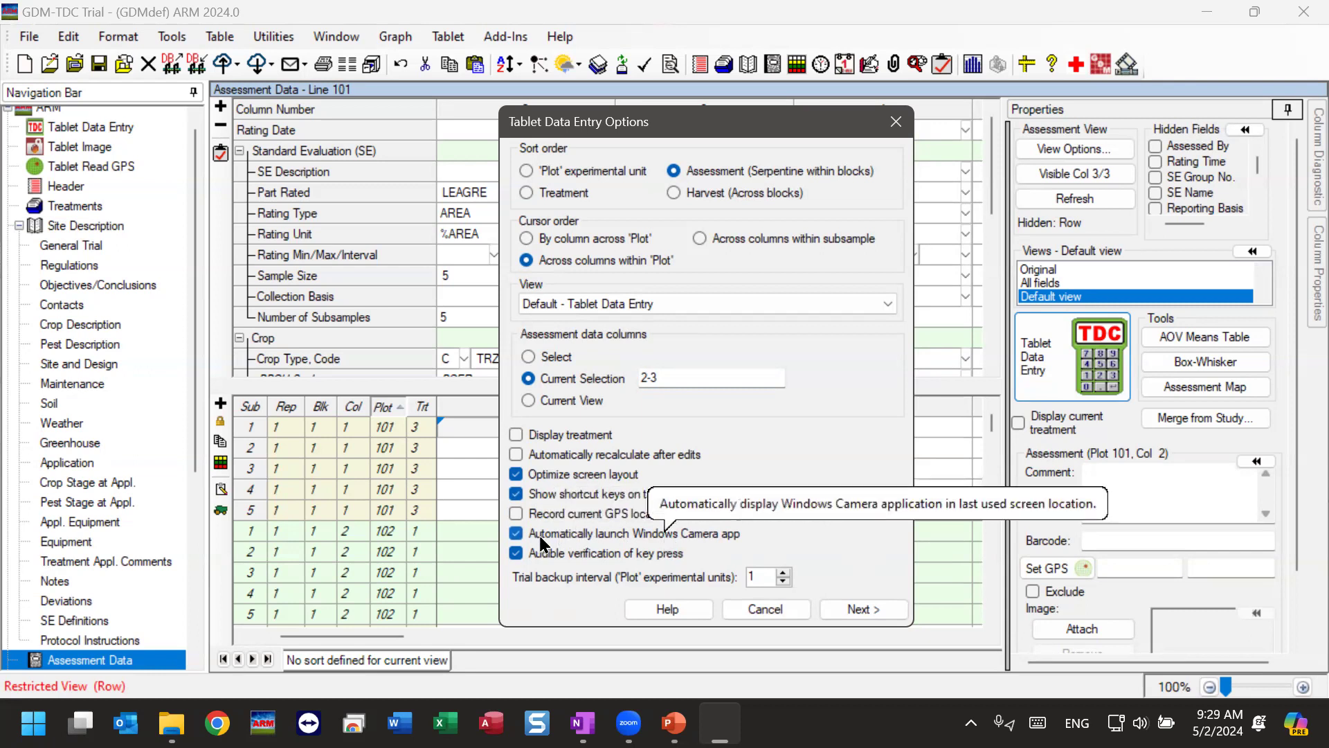
click(516, 533)
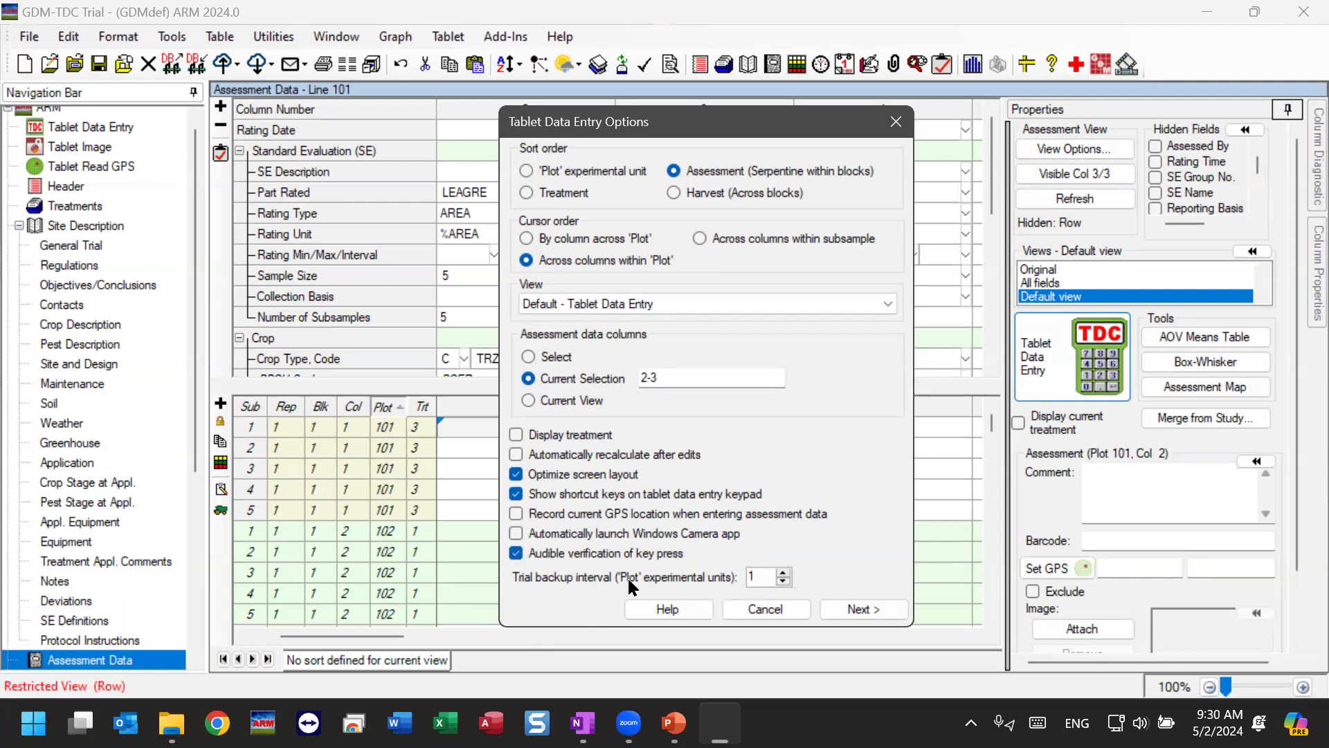
click(877, 607)
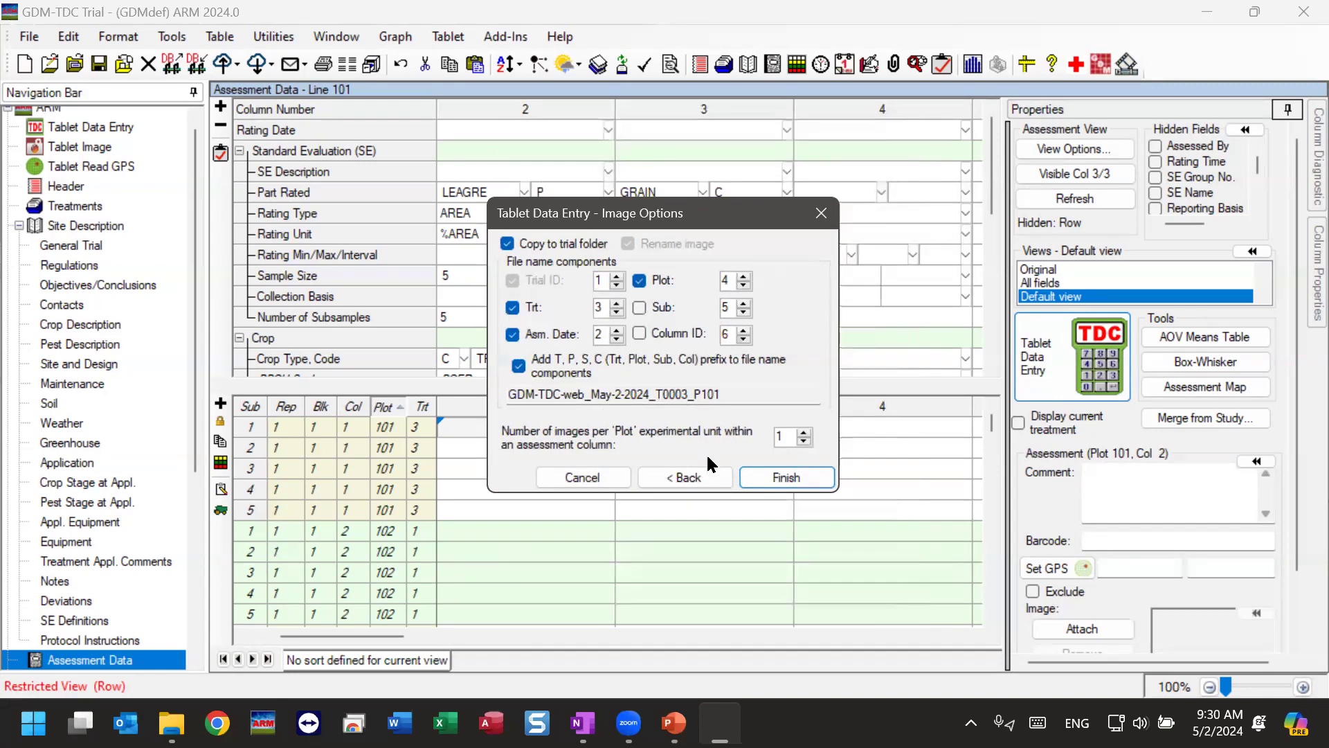
click(788, 478)
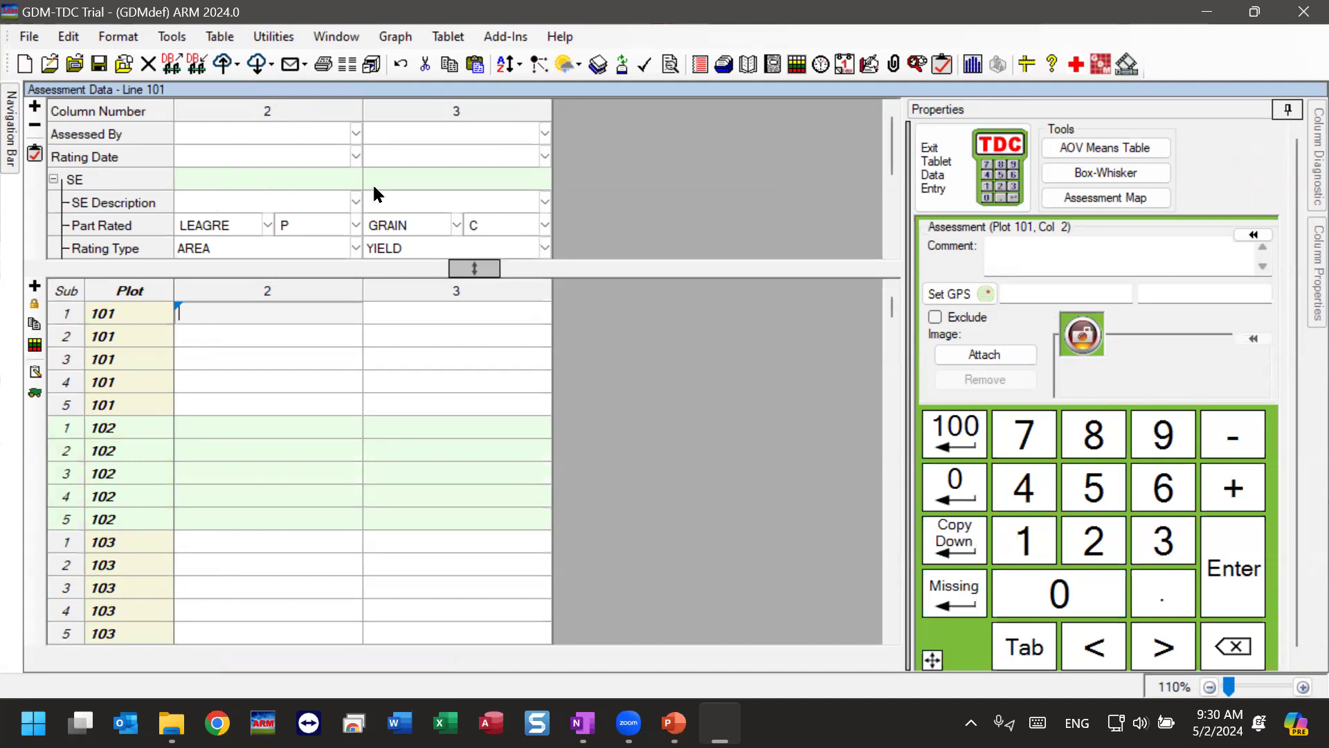
Look through the assessment header fields of columns 2 and 3 in the tablet data entry view.
scroll(372, 184, down, 3)
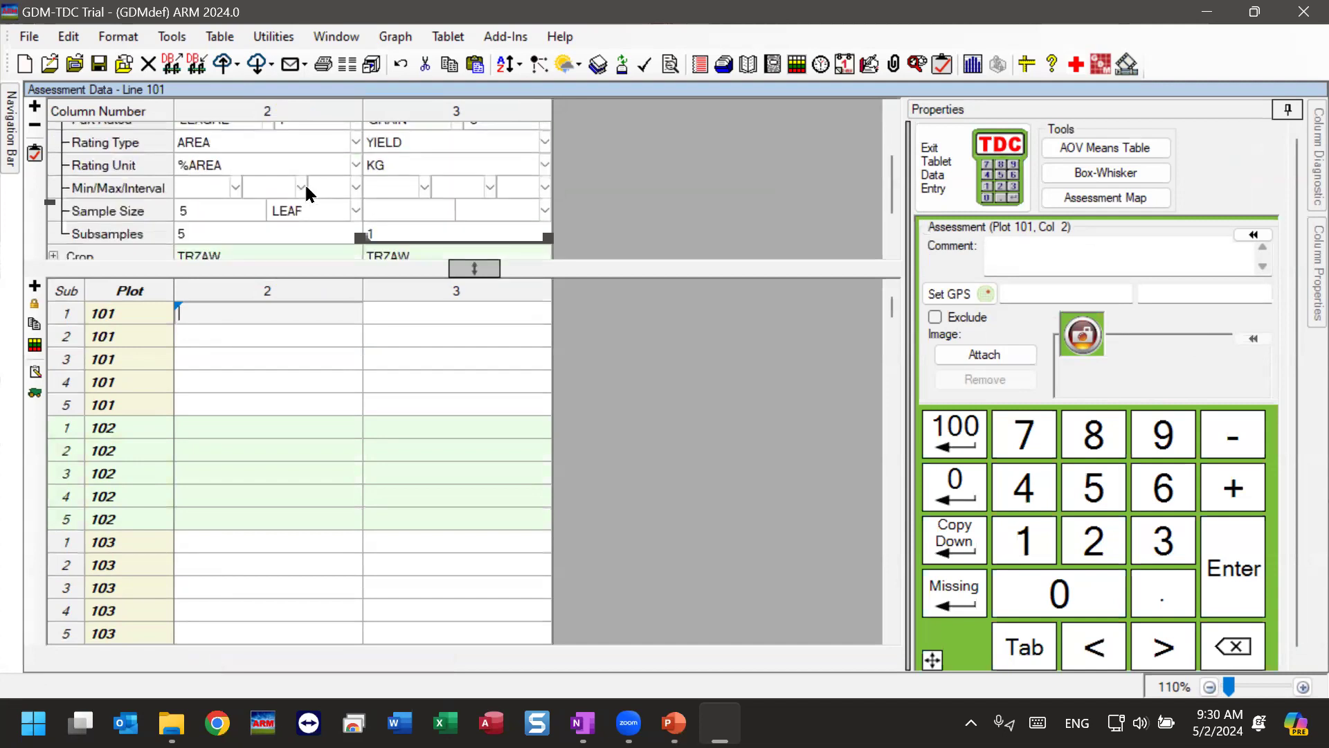
scroll(114, 152, down, 1)
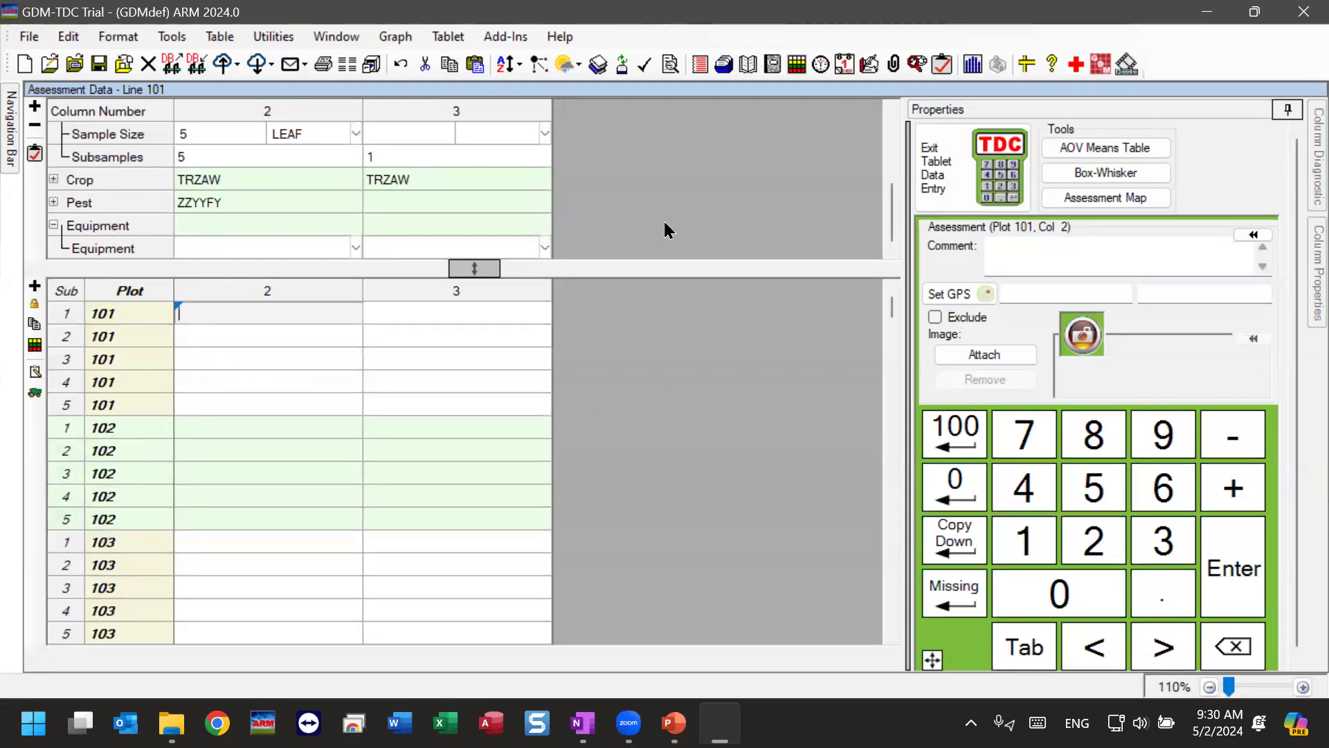
scroll(666, 231, up, 8)
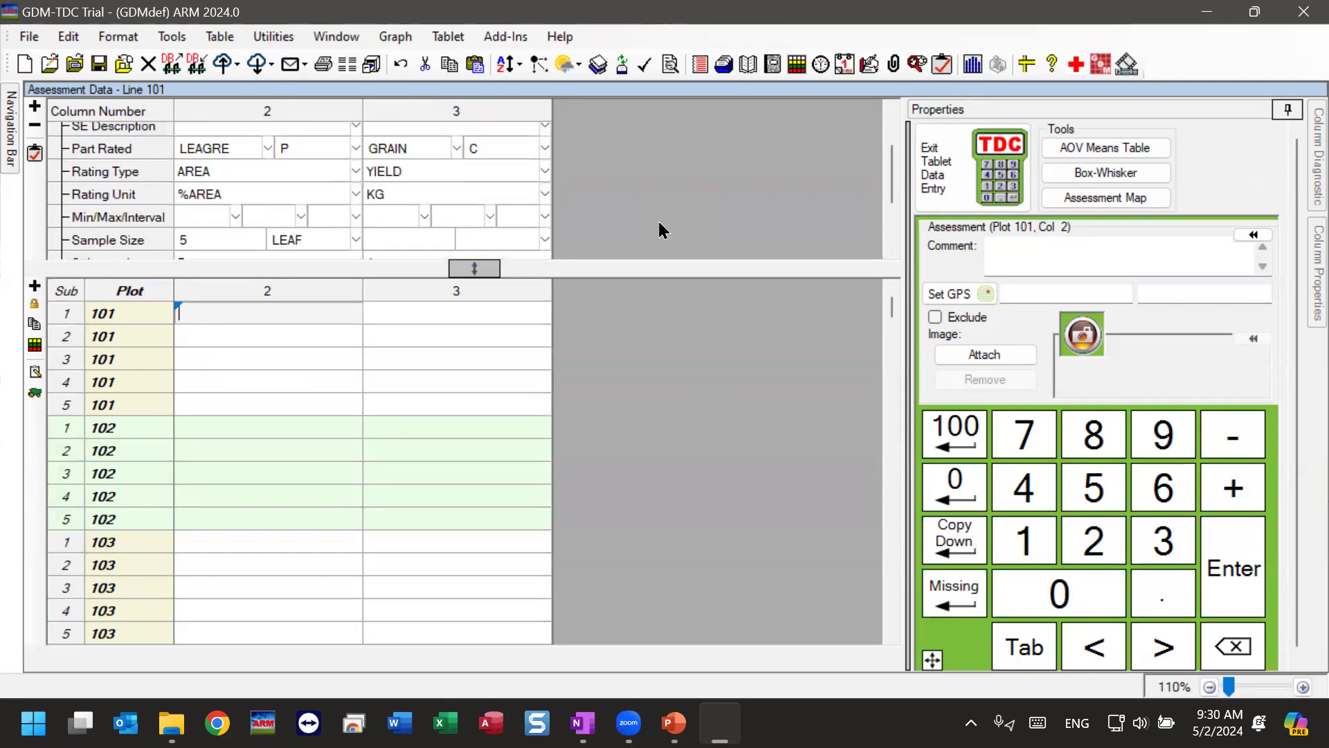
scroll(614, 201, down, 2)
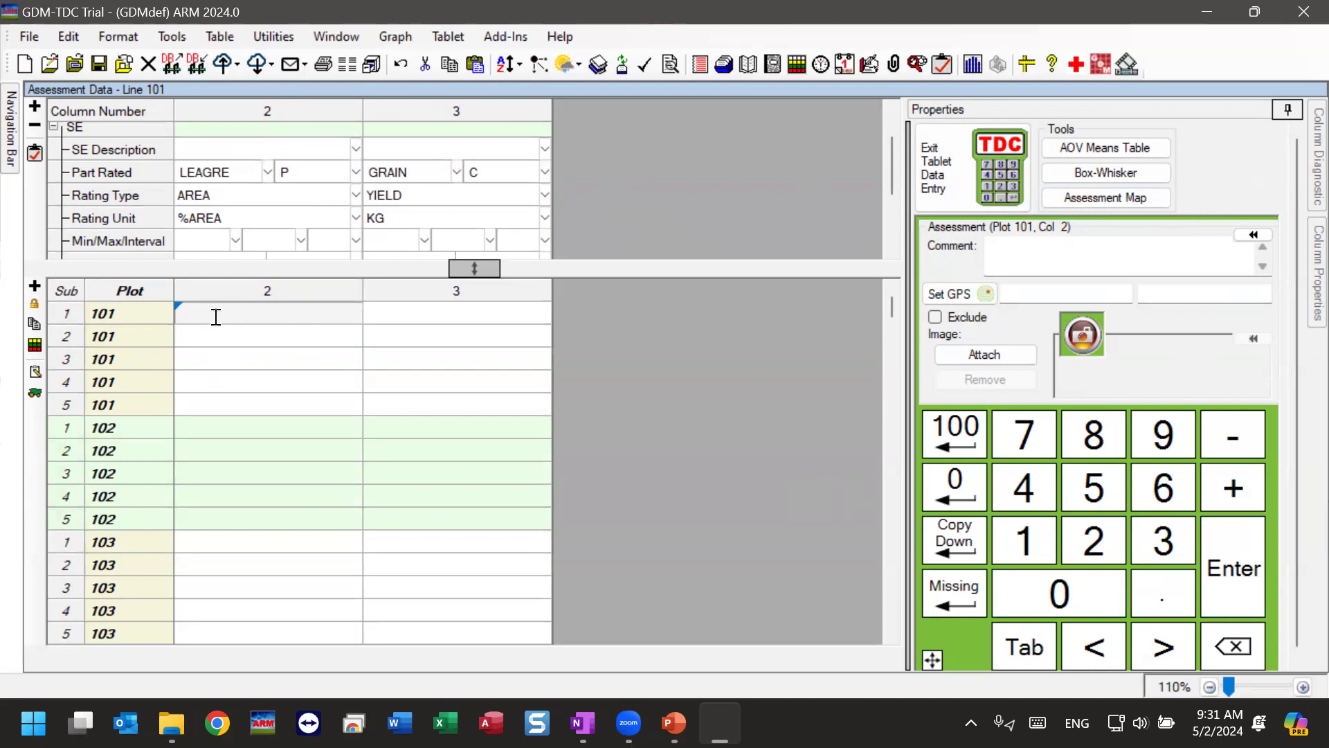
Enter 10, 22, 5, 100 and 0 as the five column 2 subsample values of plot 101.
click(1020, 539)
click(1064, 600)
click(1248, 578)
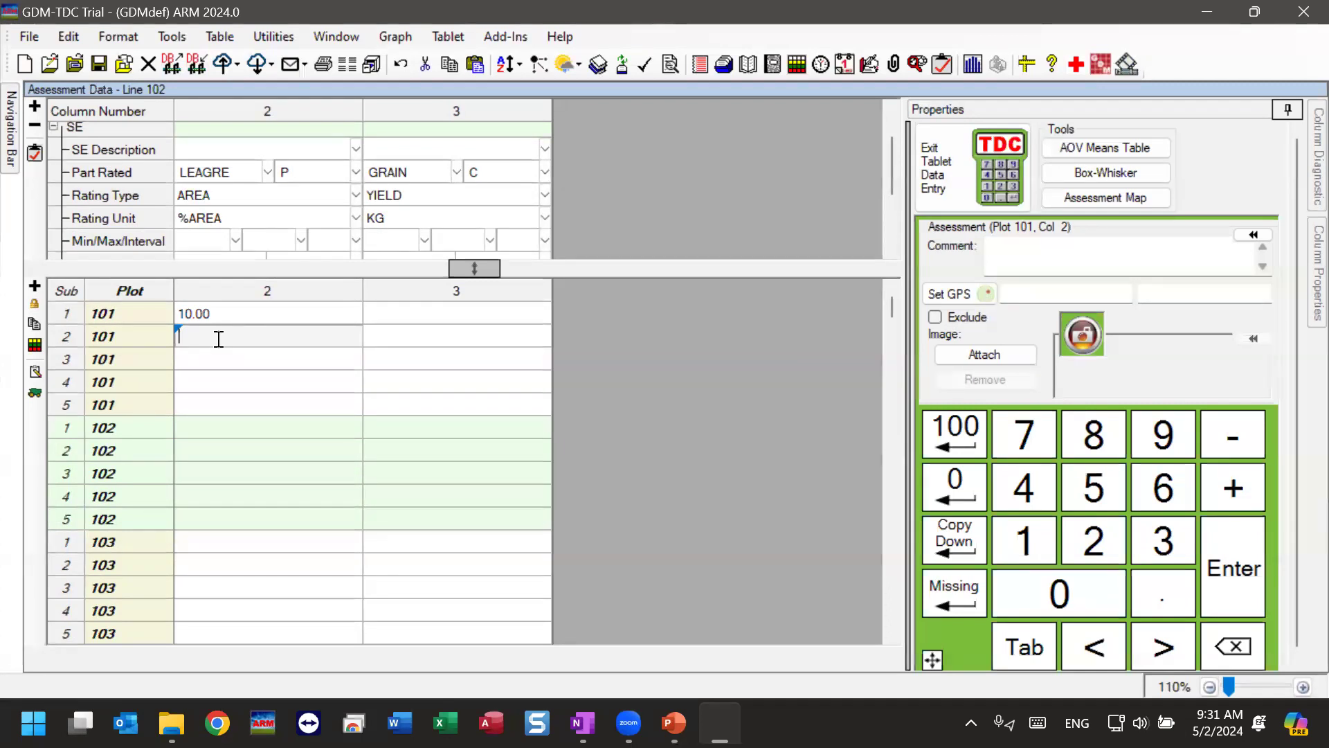
click(1092, 550)
click(1091, 550)
click(1233, 568)
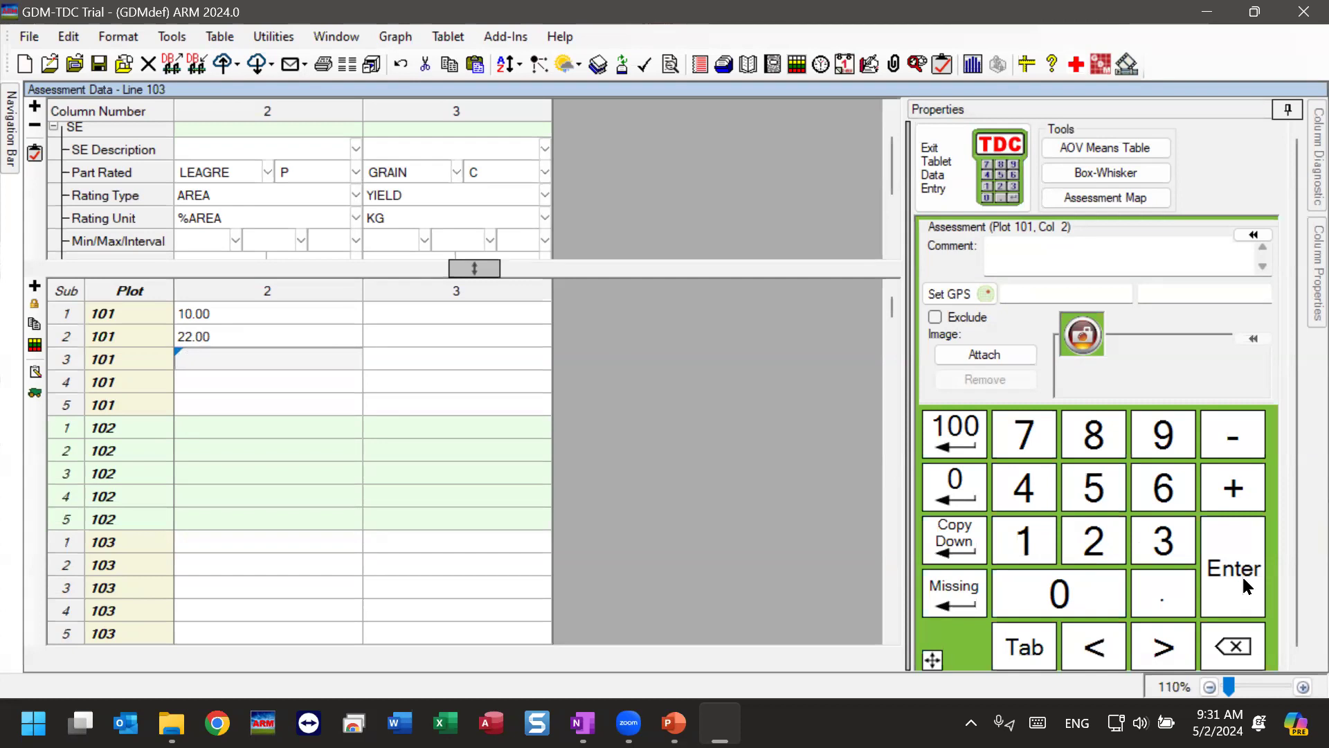
click(1094, 493)
click(1243, 575)
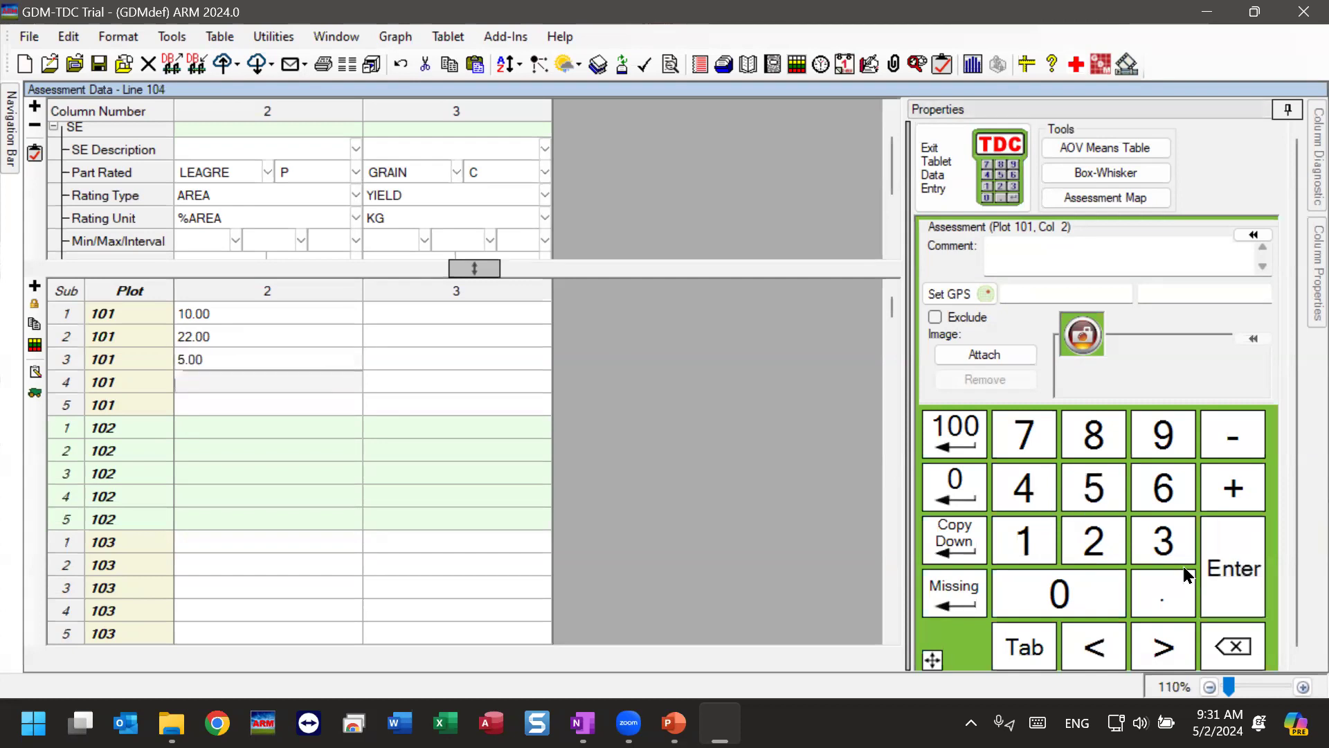
click(959, 440)
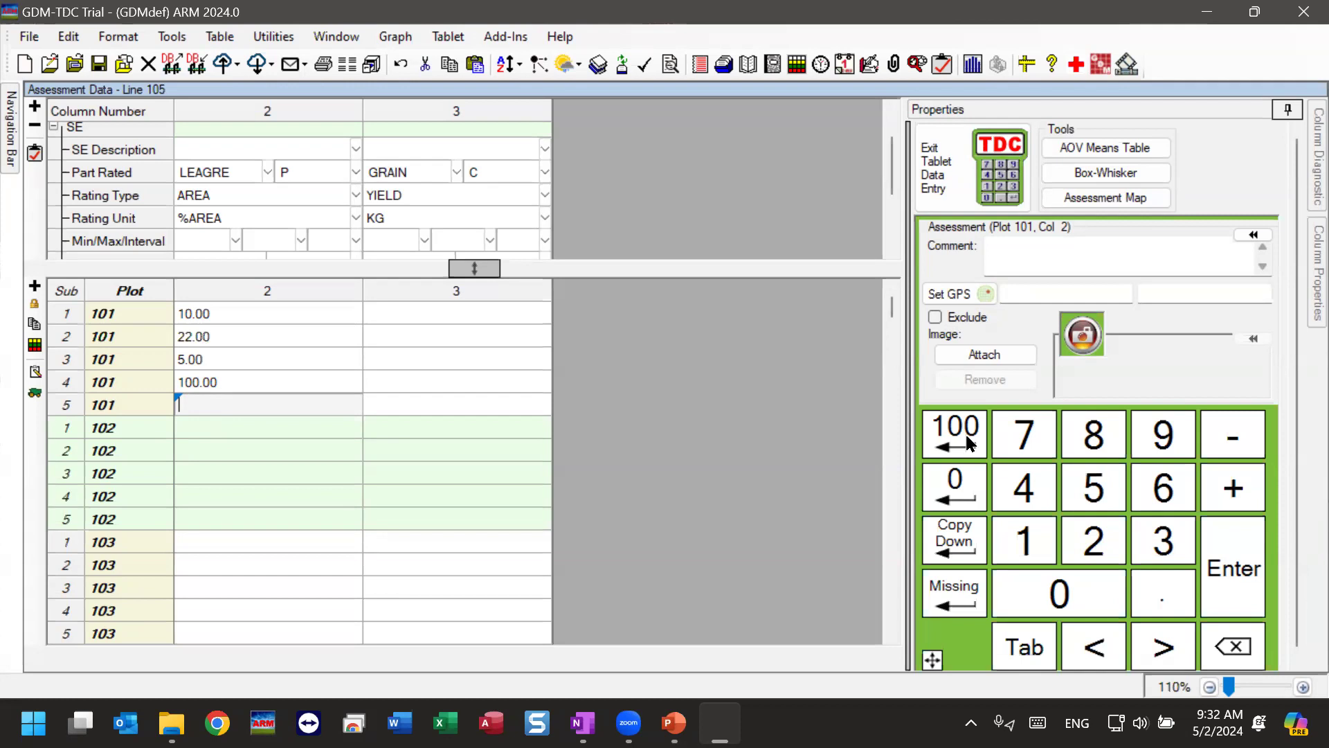
click(956, 488)
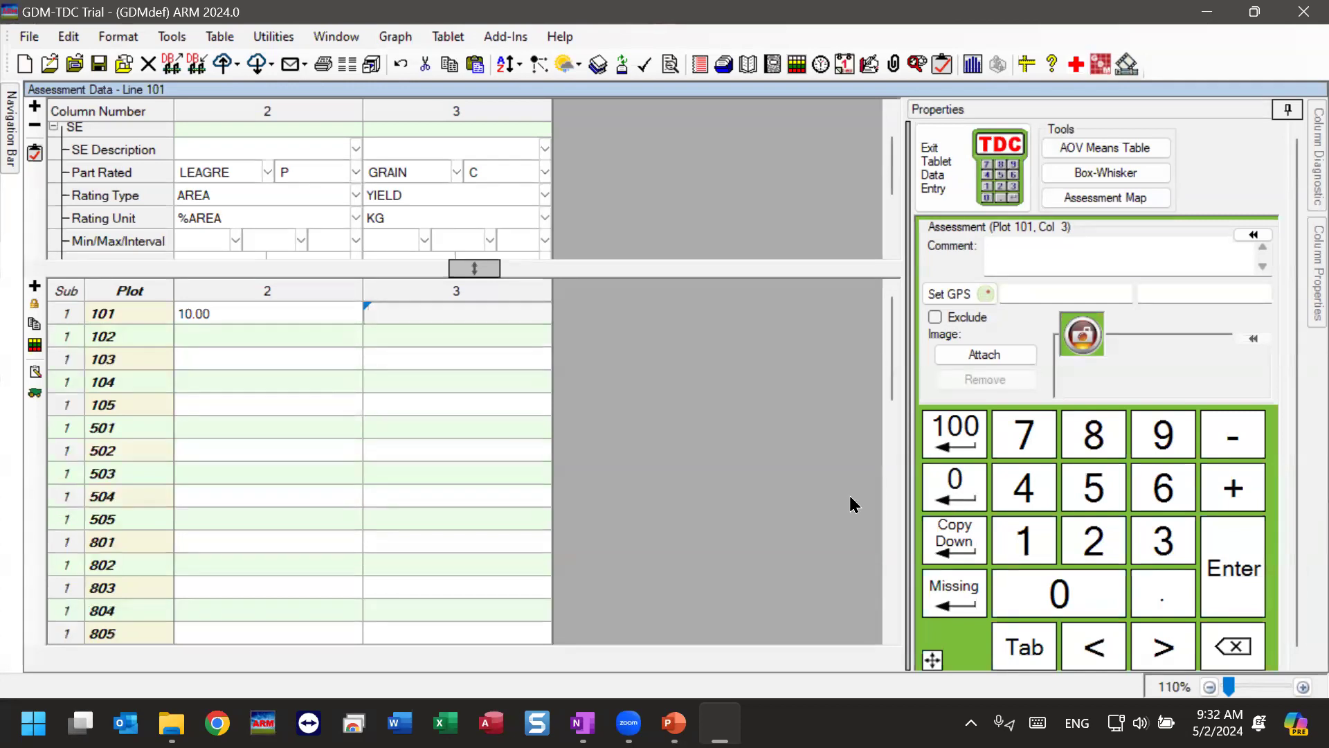
Recheck plot 101's column 2 subsamples and enter 25 as its column 3 yield.
click(275, 323)
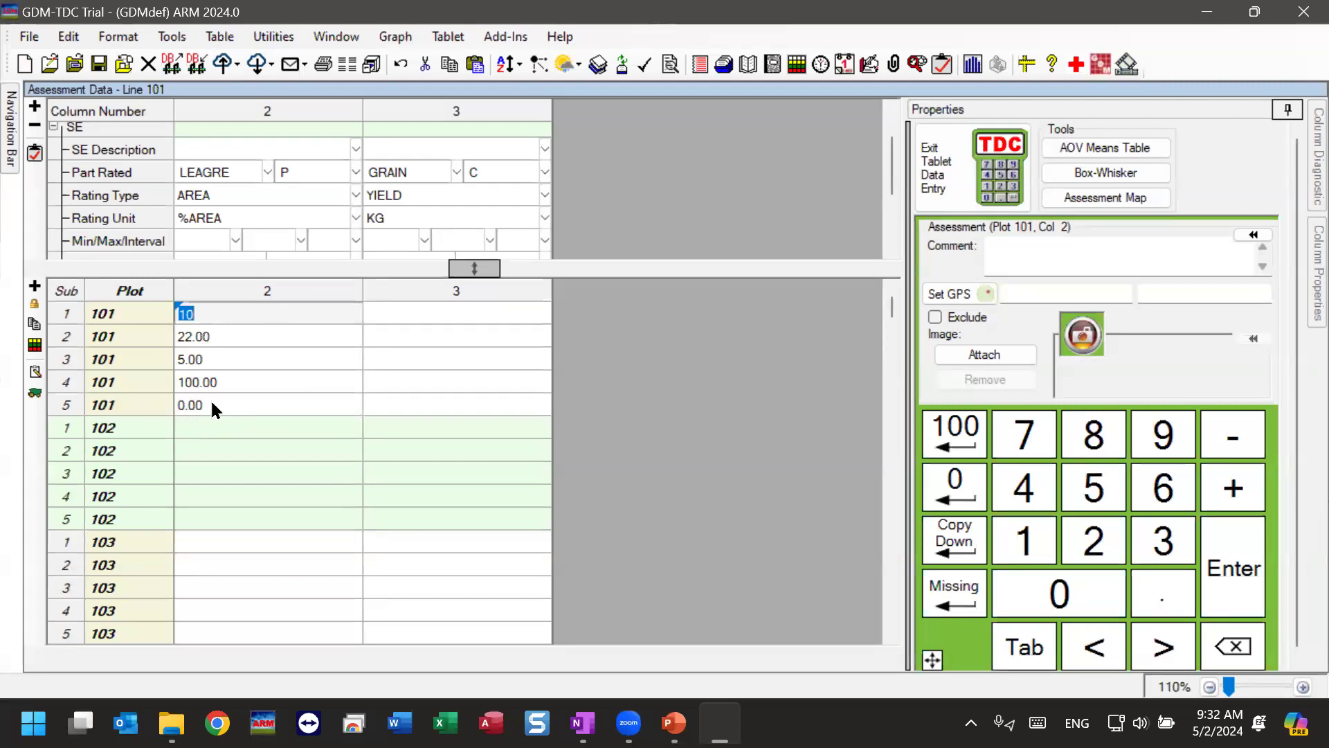
click(212, 404)
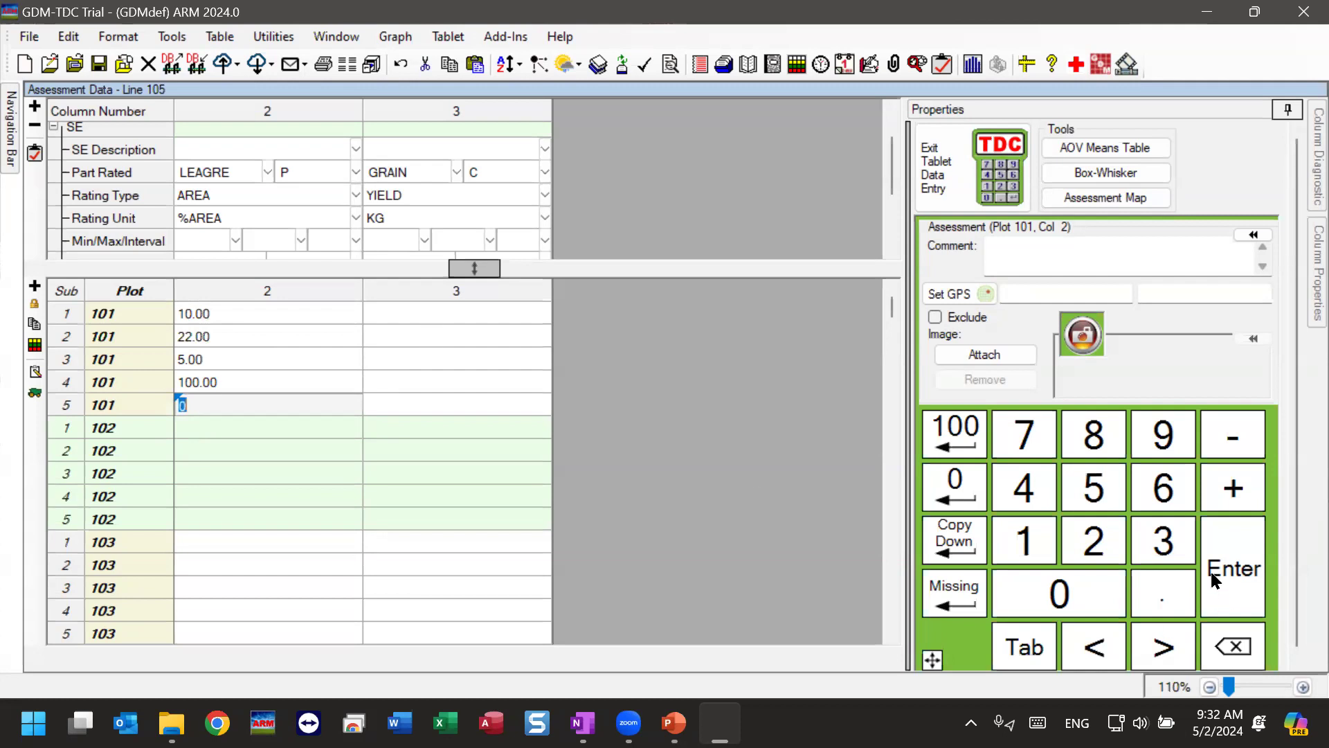
click(1233, 568)
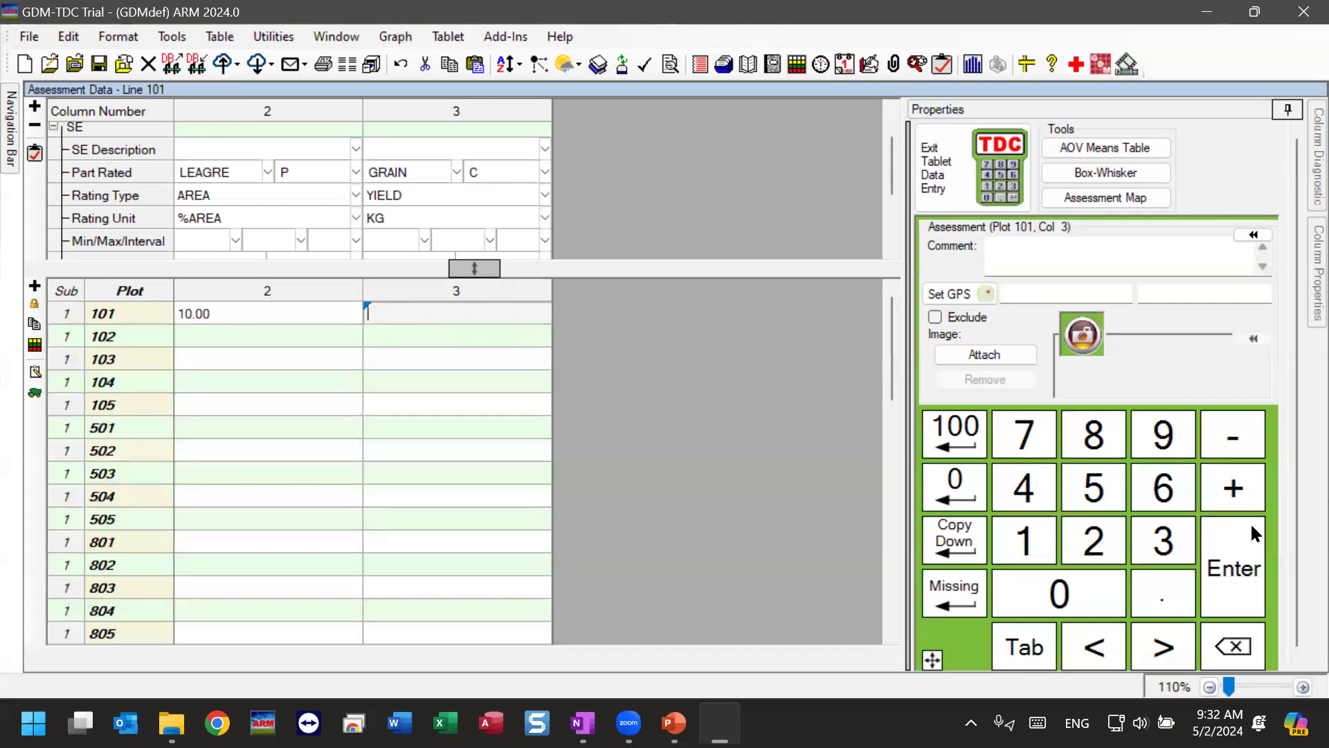
click(1094, 542)
click(1095, 488)
click(1233, 567)
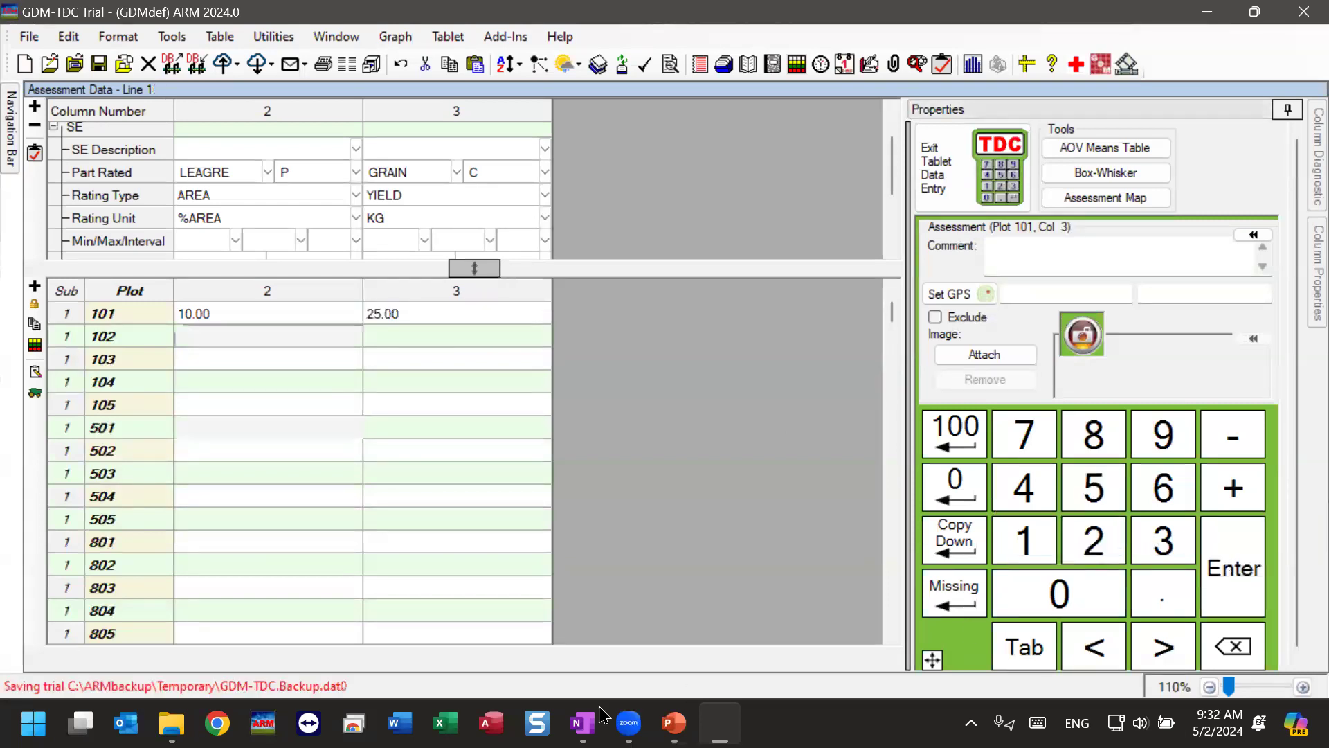
mouse_move(582, 722)
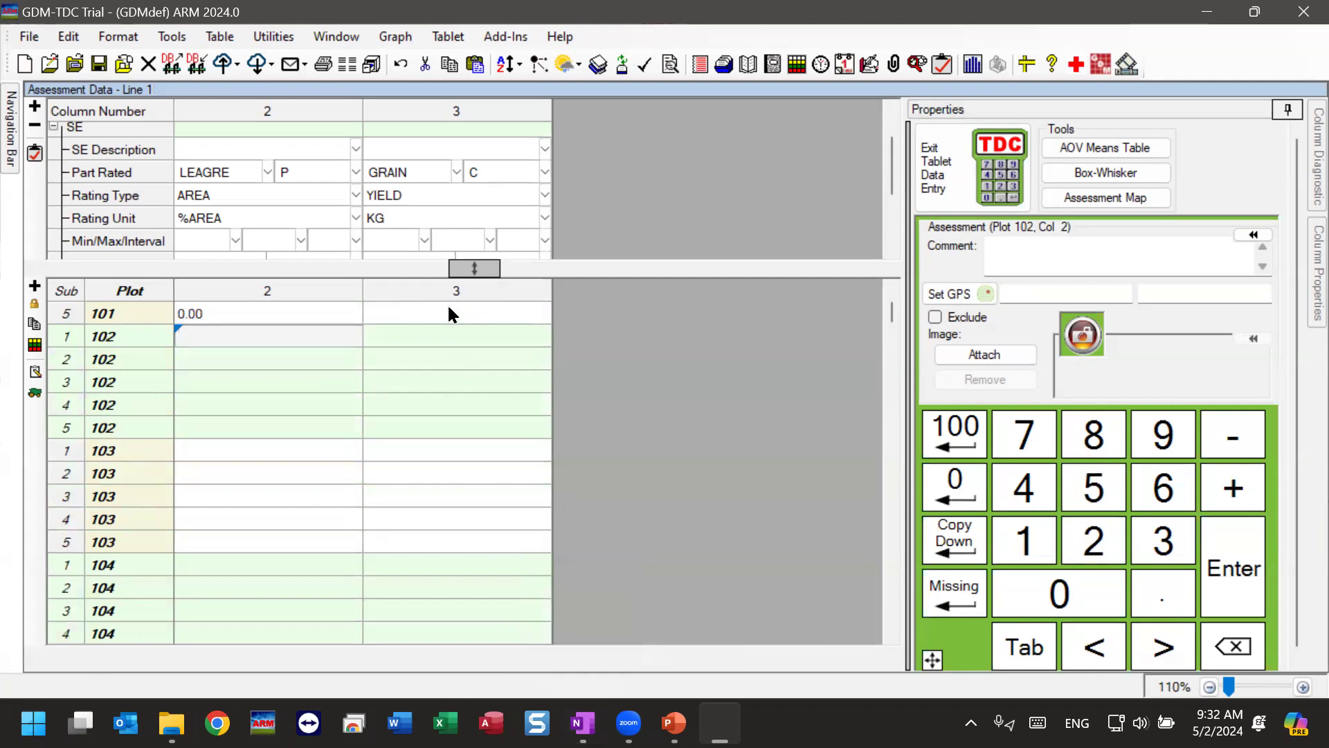
scroll(446, 302, up, 2)
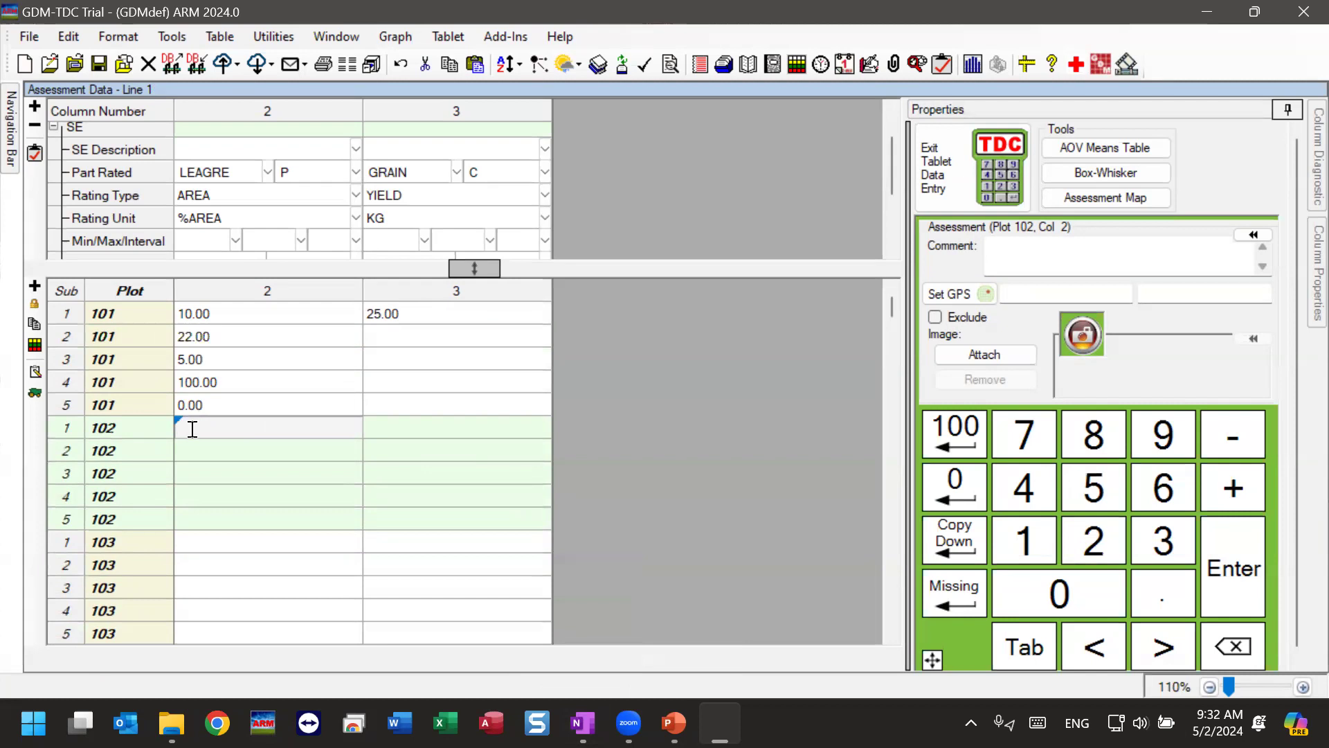
Enter 11 for plot 102's first column 2 subsample, copy it down to subsamples 2 and 3, and mark subsample 4 as missing.
double_click(1037, 537)
click(1219, 572)
click(950, 552)
click(950, 552)
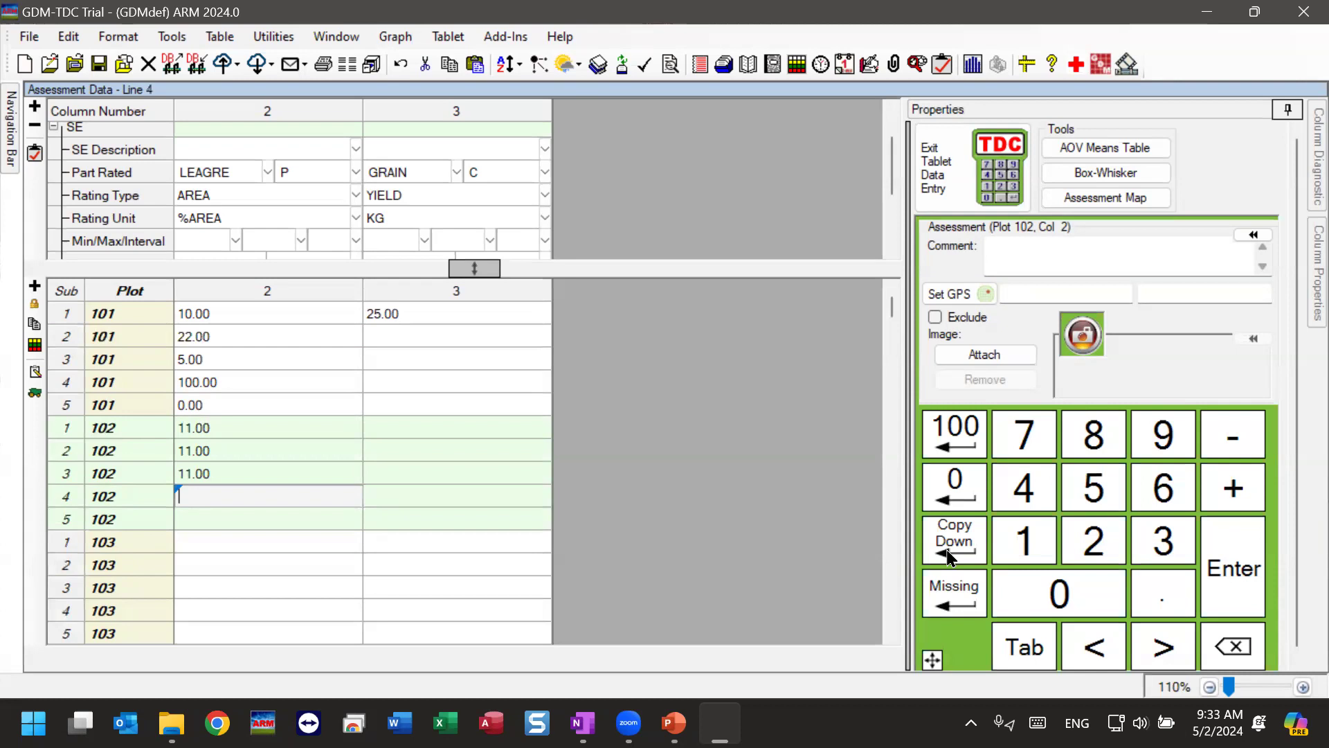
click(964, 604)
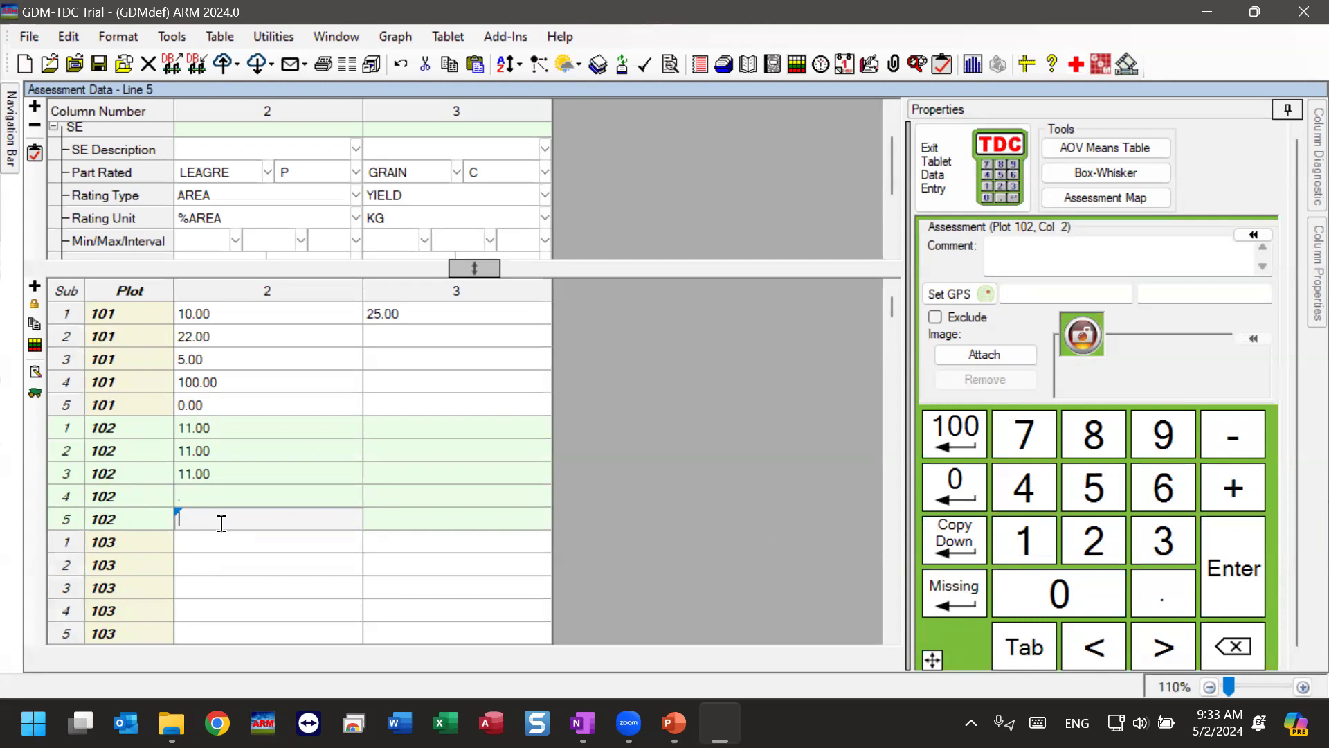
Enter 14 for plot 102's fifth column 2 subsample and copy down plot 101's column 3 yield to plot 102.
text(14)
click(1217, 566)
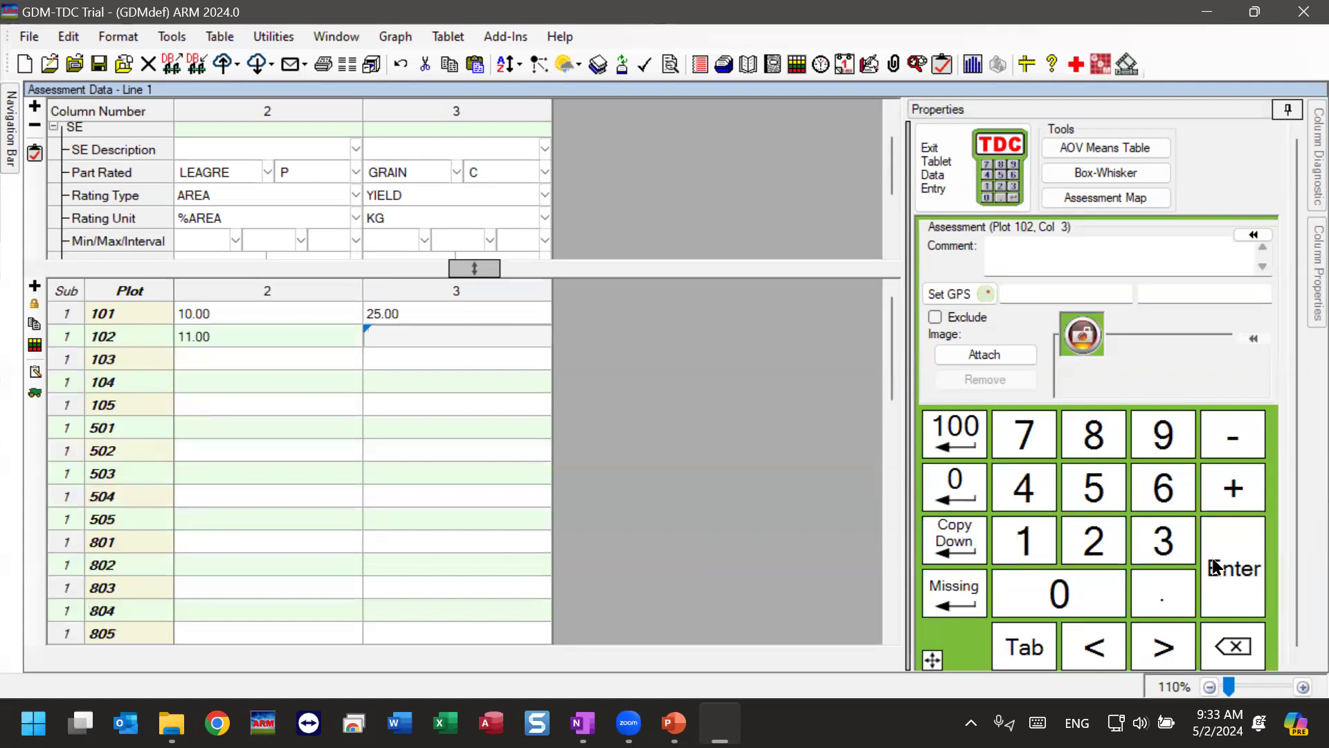
click(952, 540)
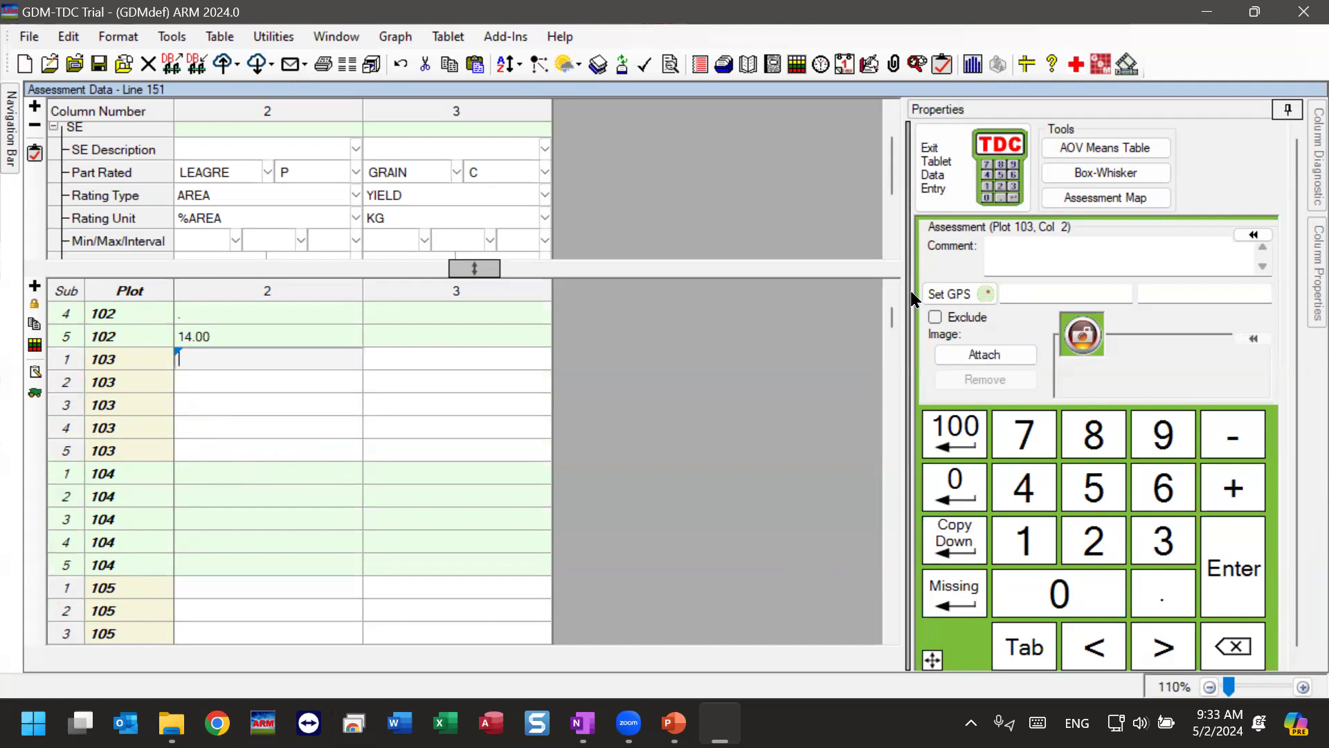
Set column 2's rating minimum to 0 and maximum to 100 in the assessment header.
mouse_move(893, 161)
mouse_down()
mouse_move(895, 188)
mouse_move(895, 169)
mouse_up()
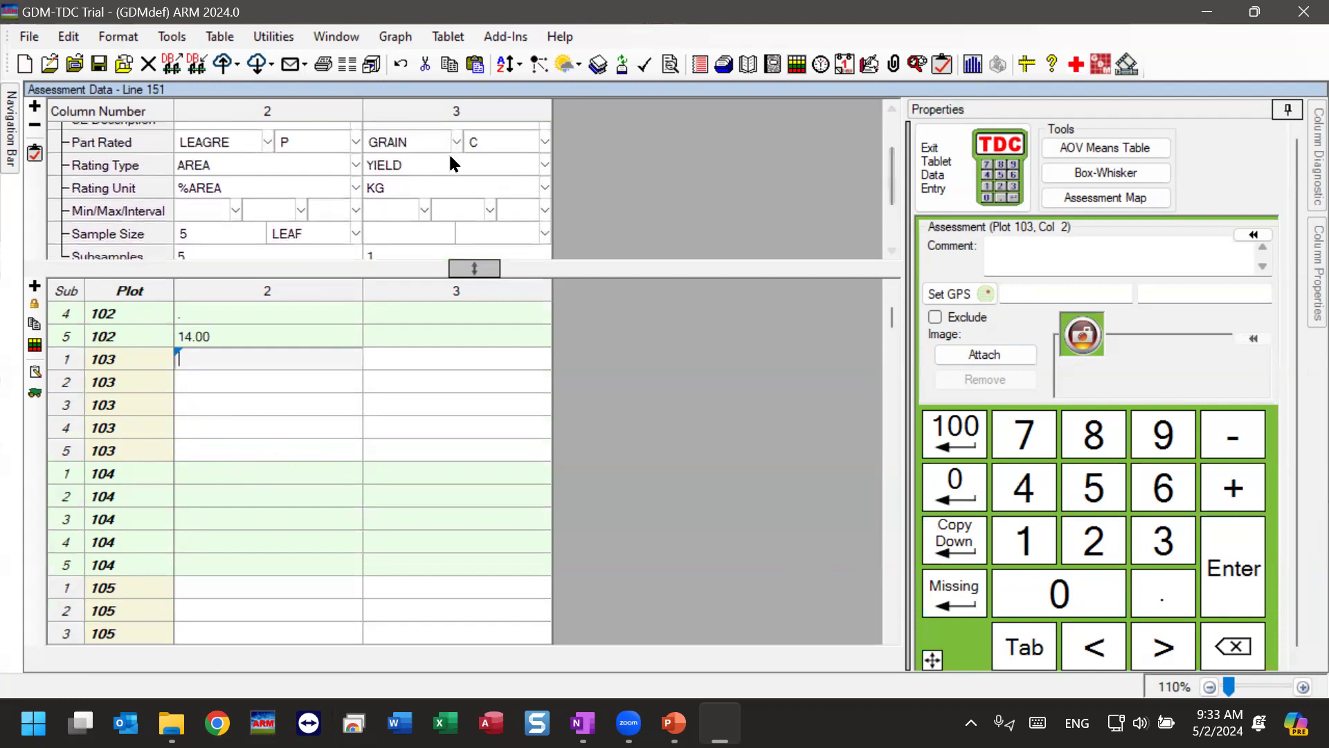
click(274, 209)
click(214, 211)
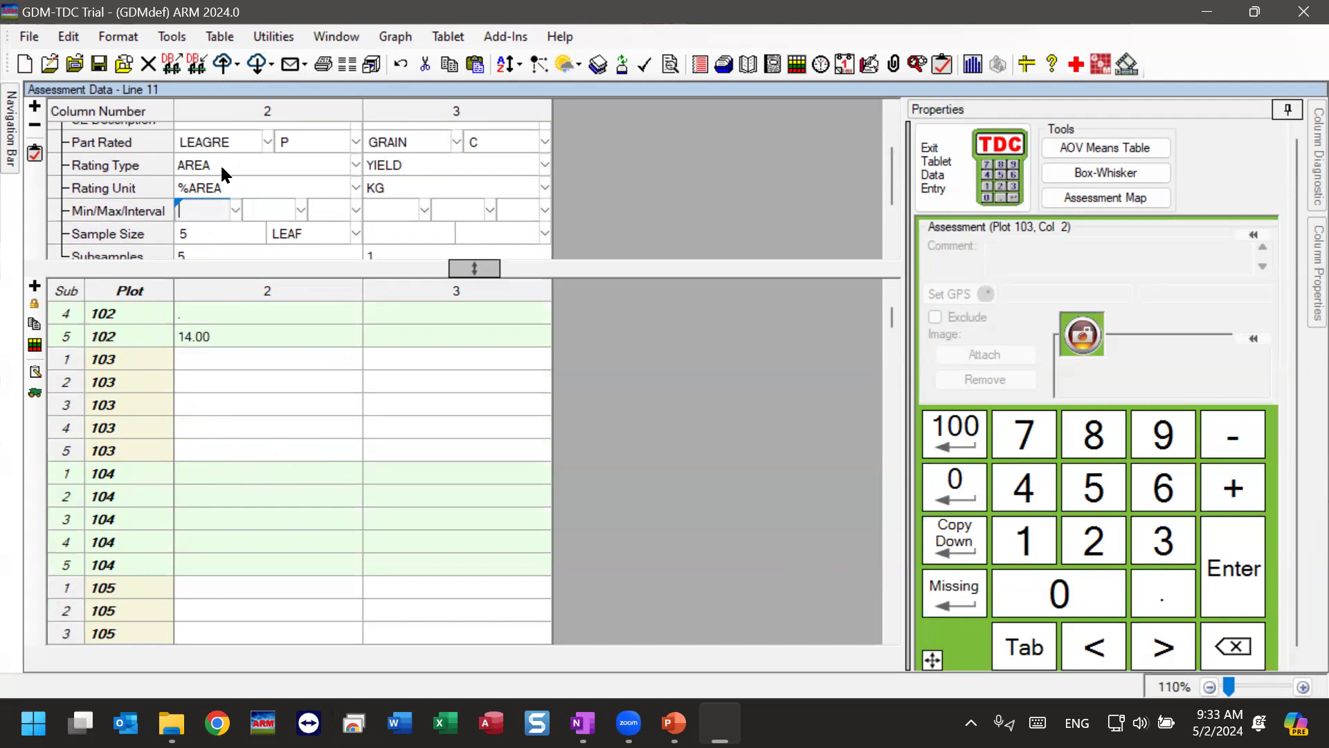
text(0)
key(Tab)
text(100)
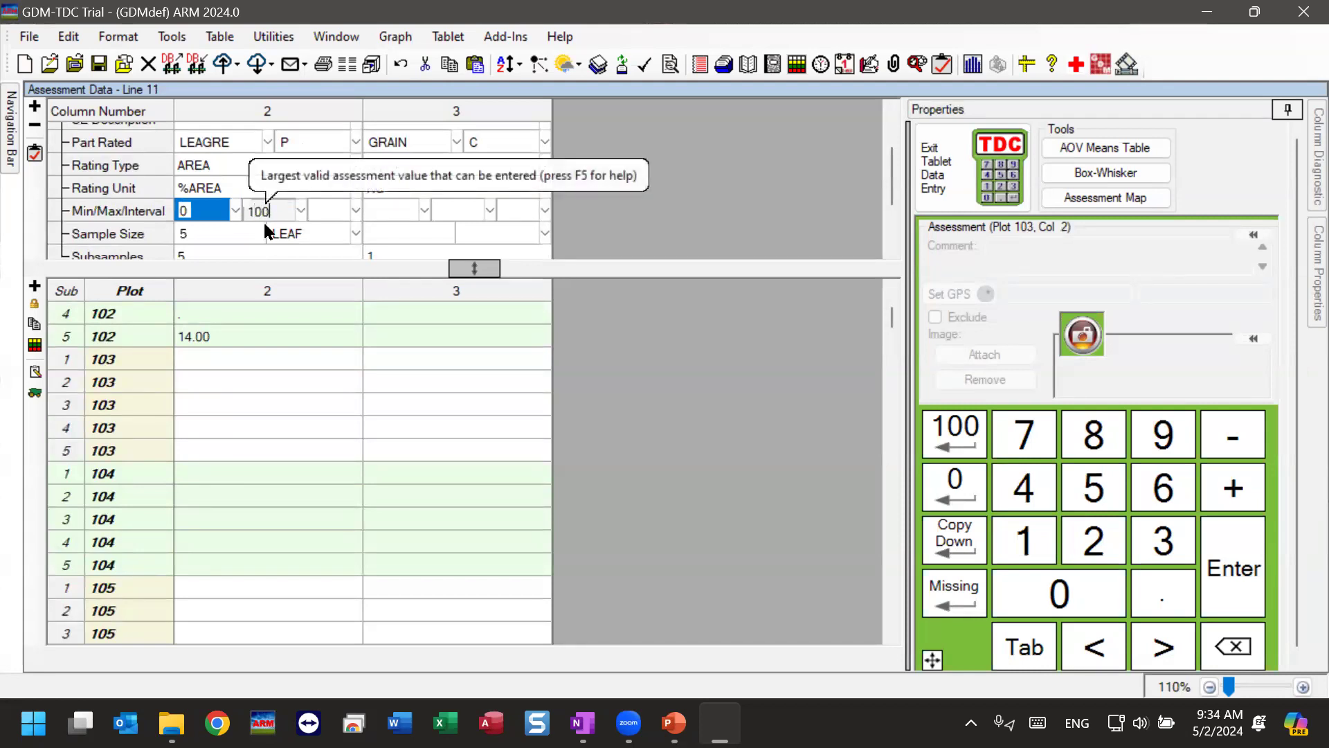
click(210, 232)
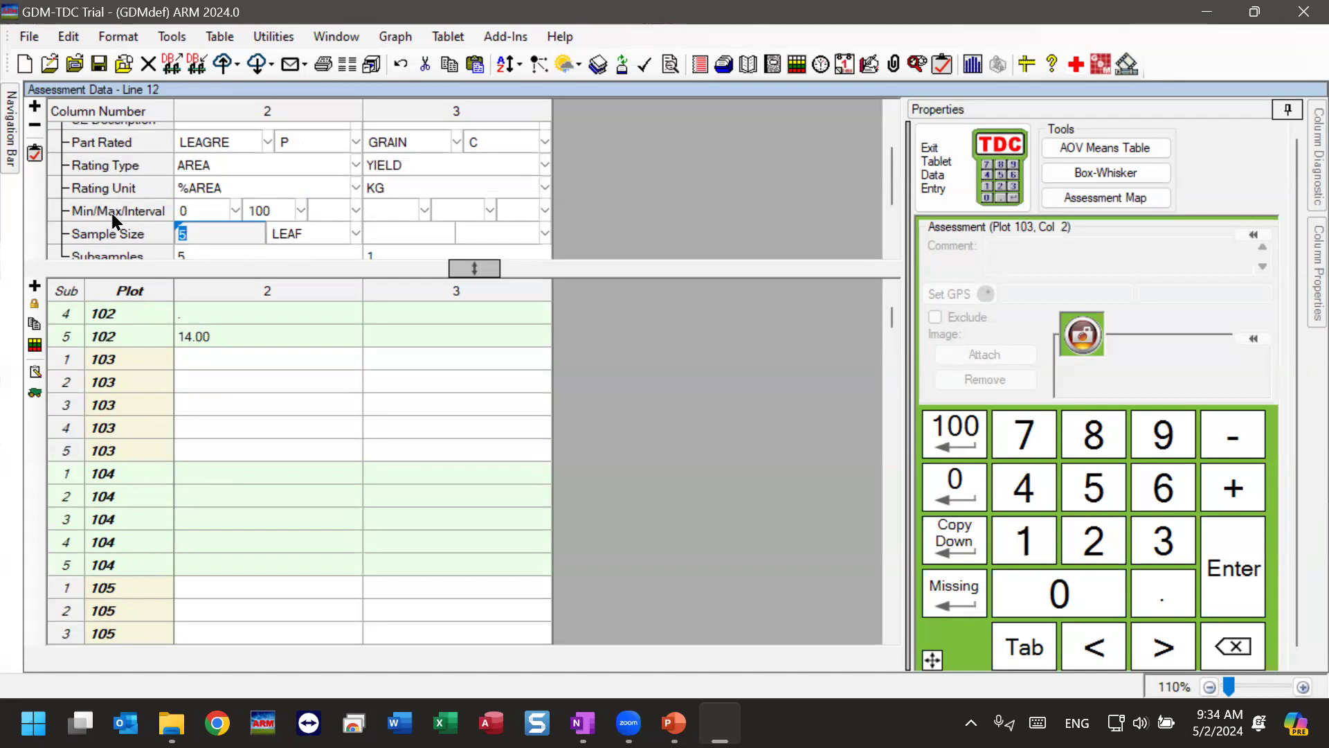
click(204, 211)
click(254, 215)
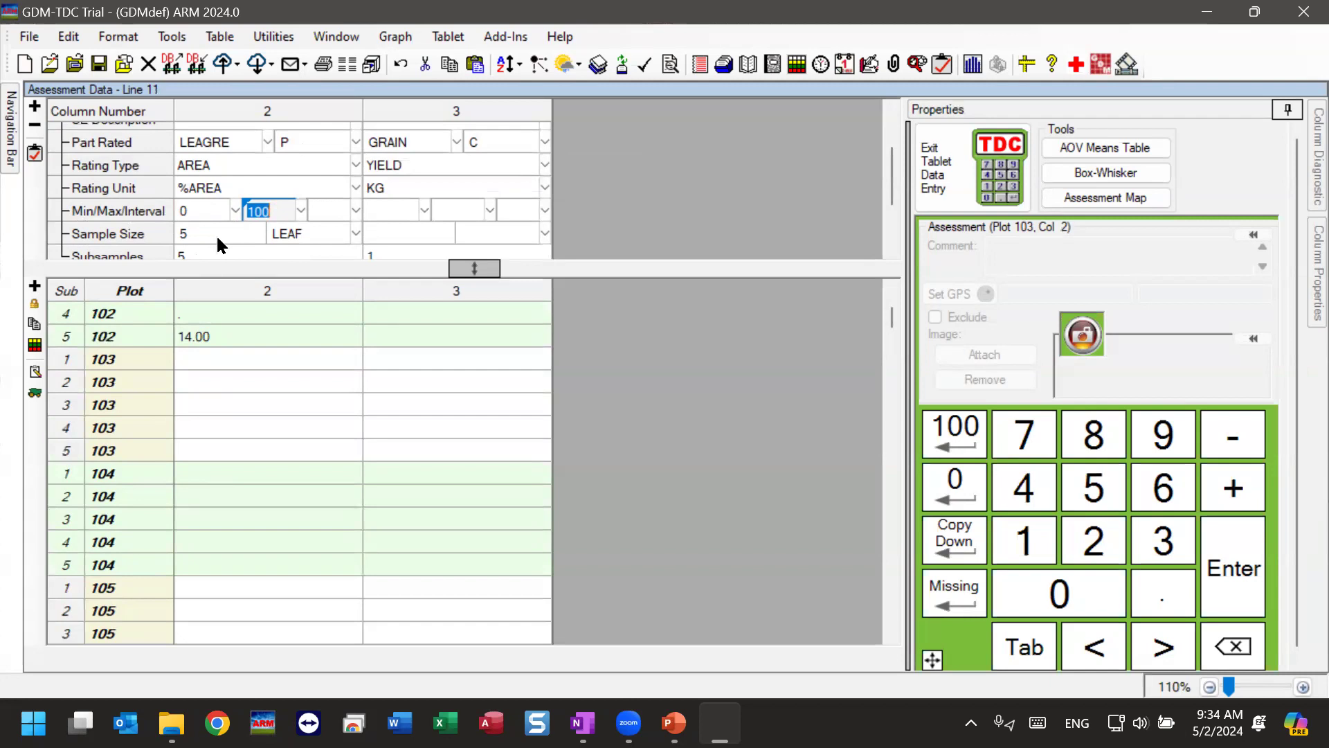
Enter 112 for plot 103's first column 2 subsample and correct the out-of-bounds value to 12.
click(239, 359)
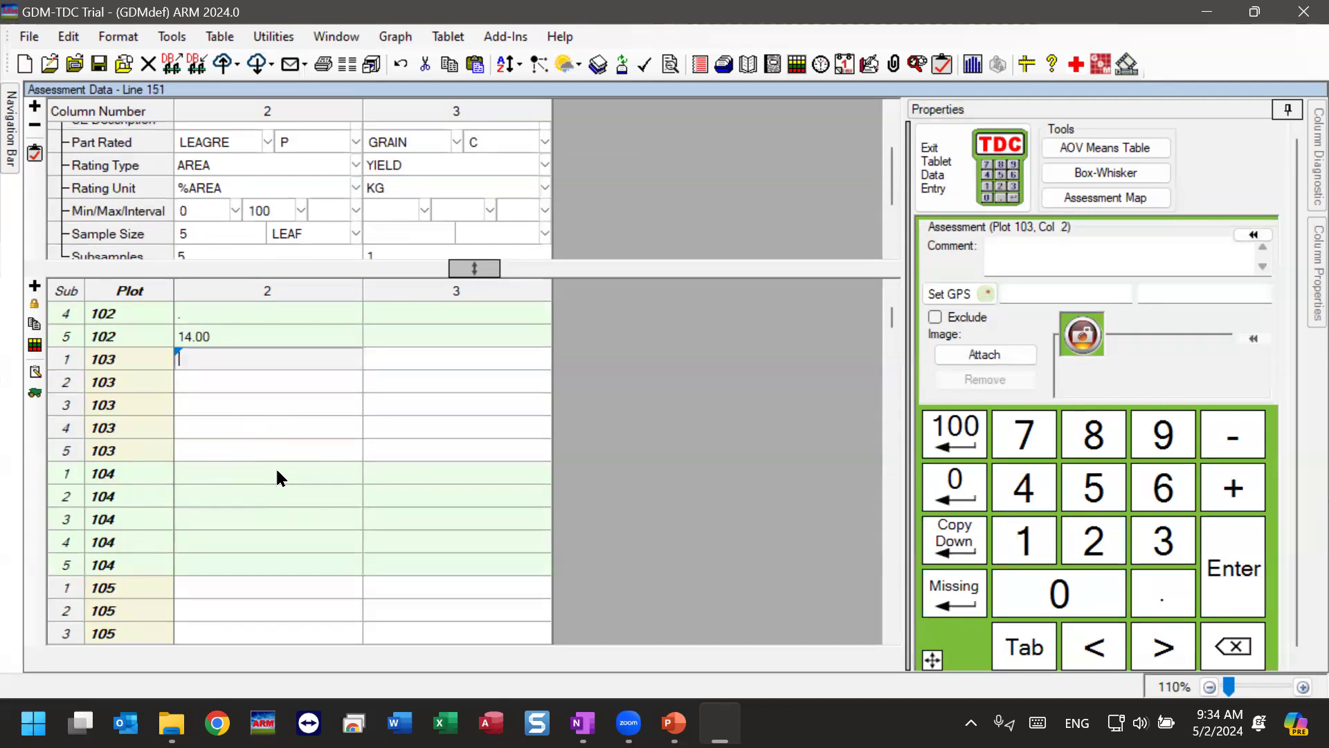
double_click(1009, 533)
click(1094, 540)
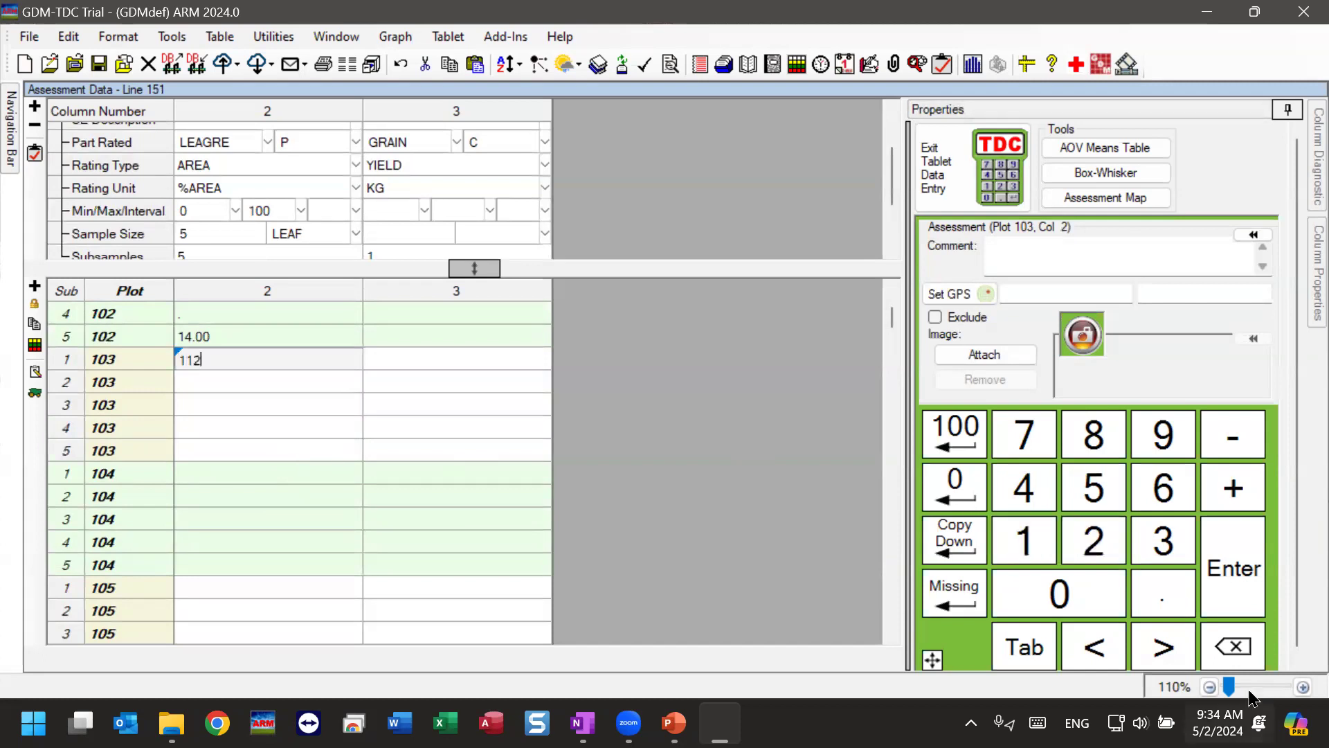
click(1239, 572)
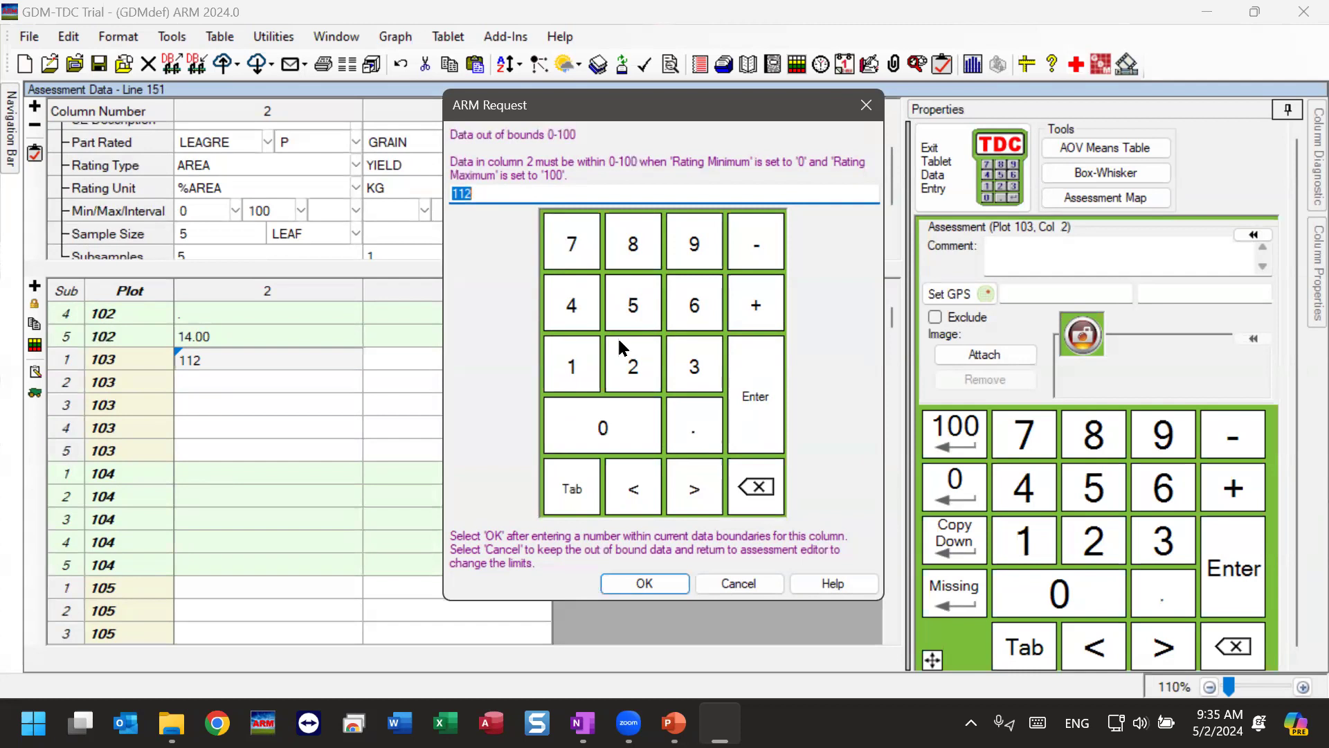
click(591, 367)
click(647, 367)
click(751, 409)
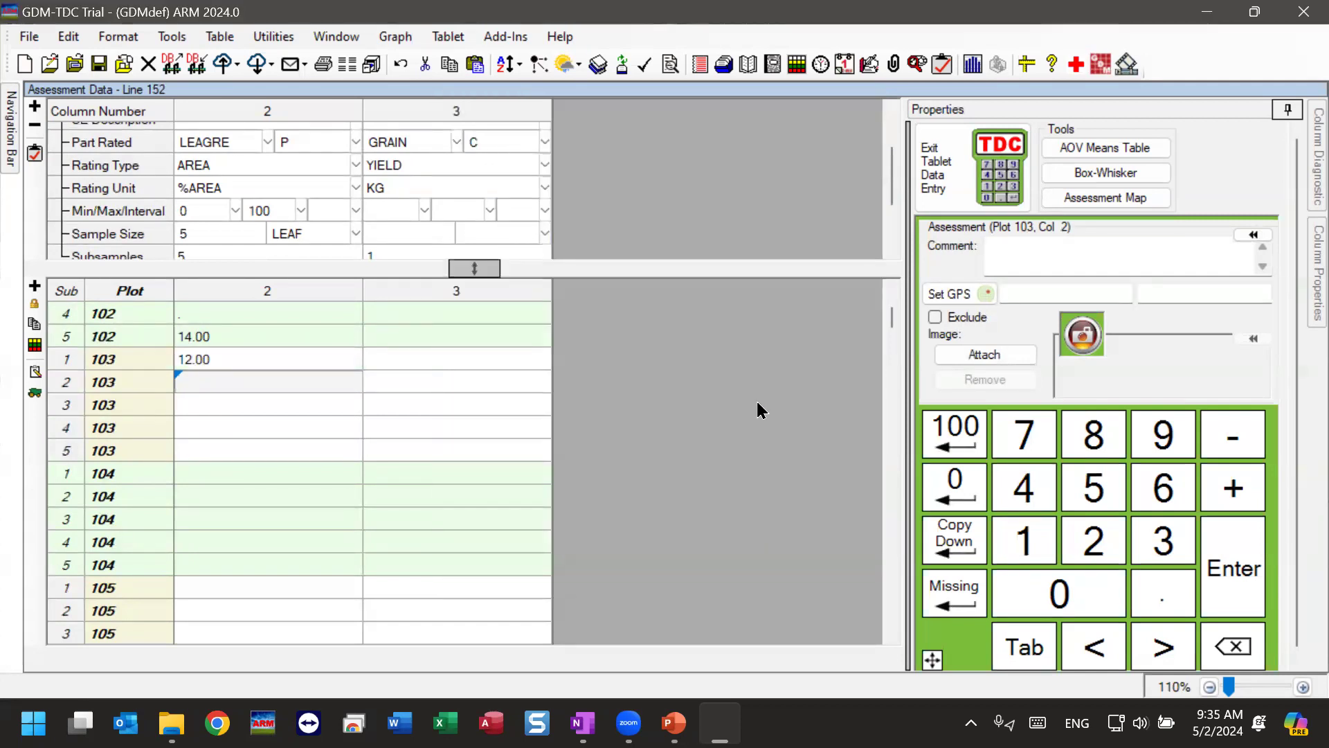
Enter 112 for plot 103's second column 2 subsample, keep it despite the bounds, and clear it again.
double_click(1036, 530)
click(1094, 538)
click(1212, 558)
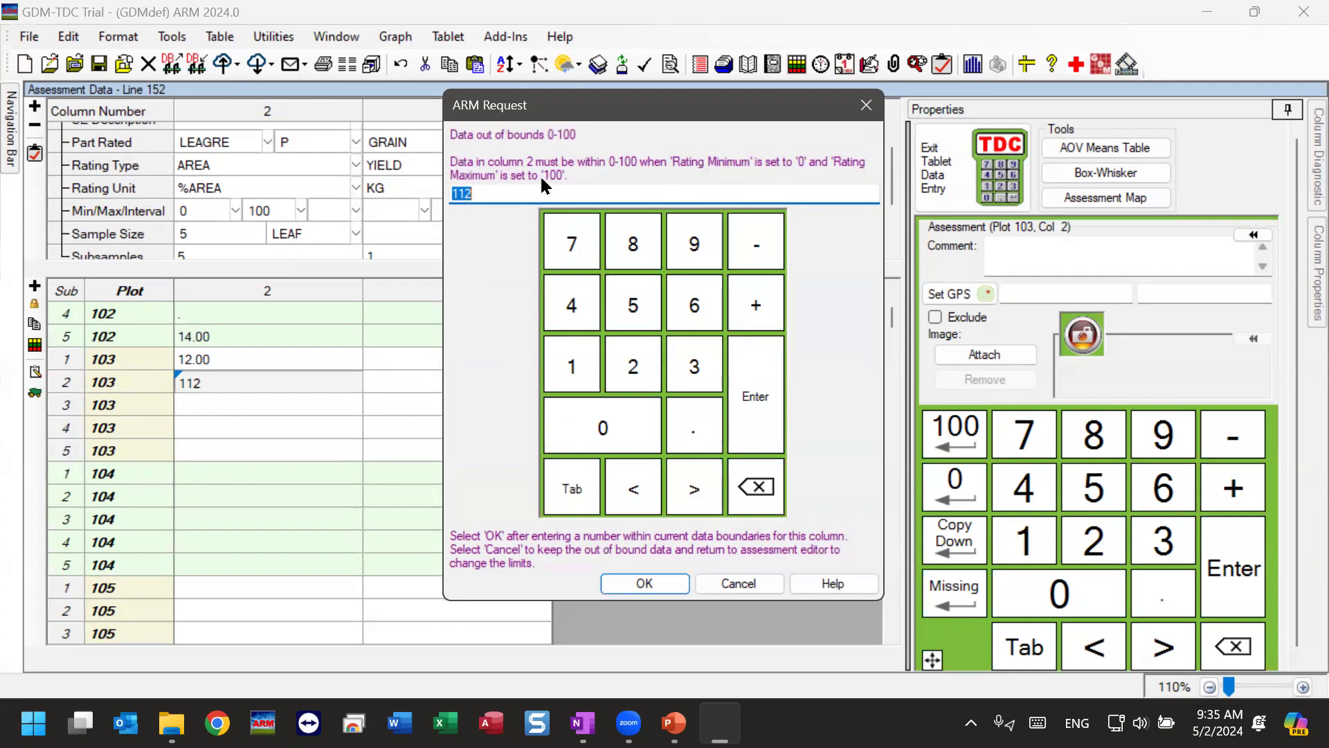
click(744, 585)
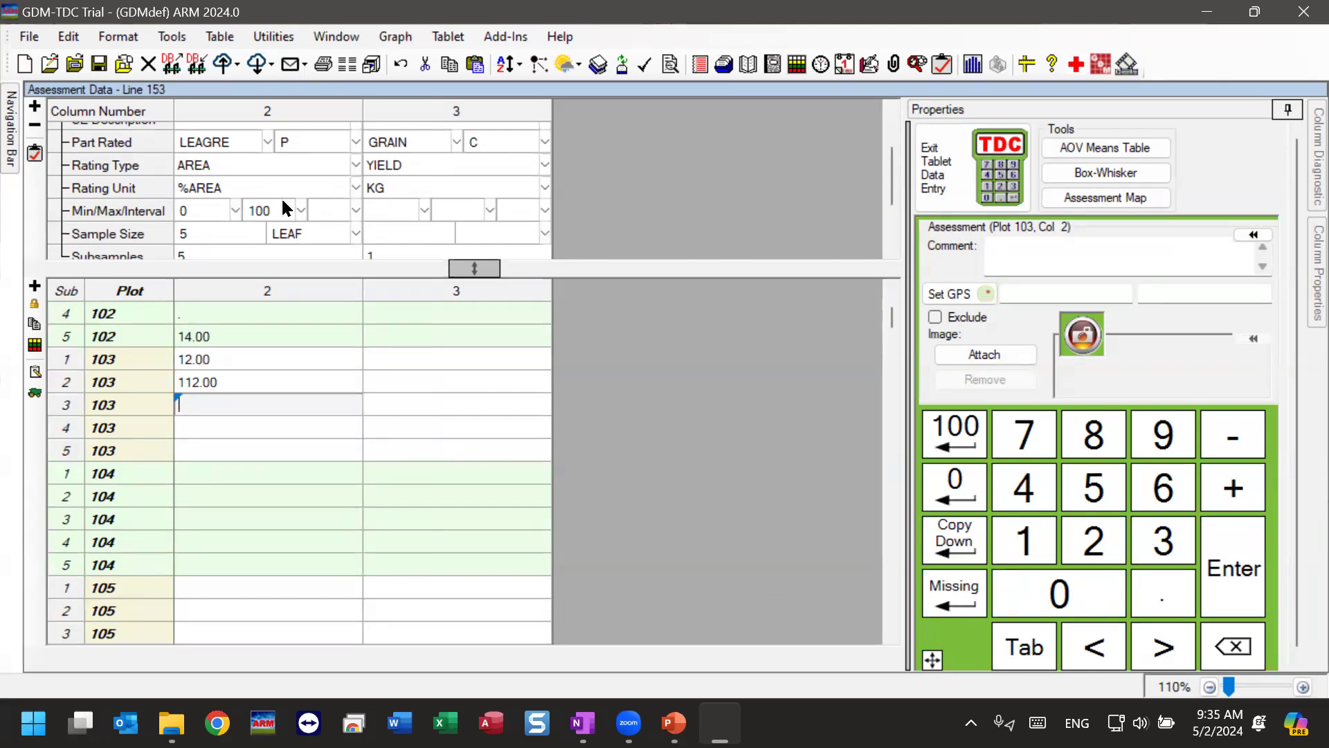
click(228, 380)
key(BackSpace)
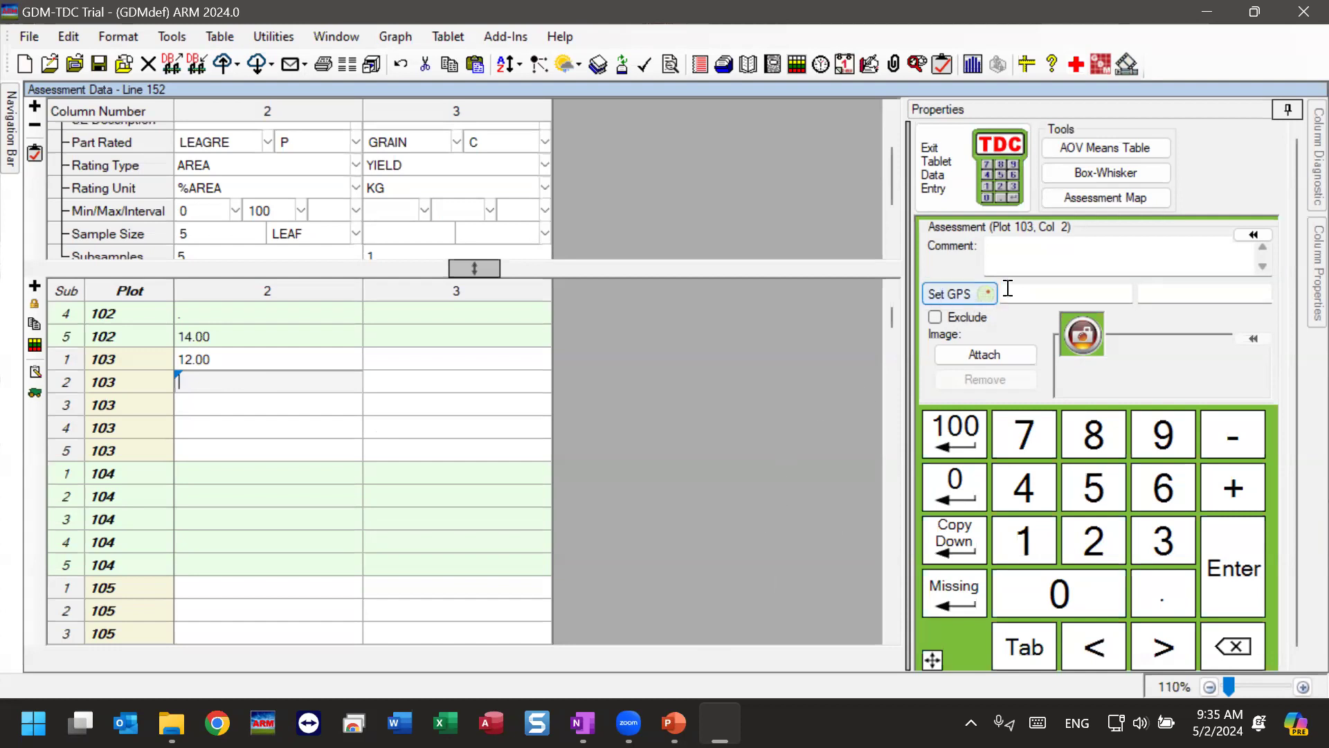
Record the GPS coordinates of plot 103's second column 2 subsample and add the comment "Info" with the on-screen keyboard.
click(958, 294)
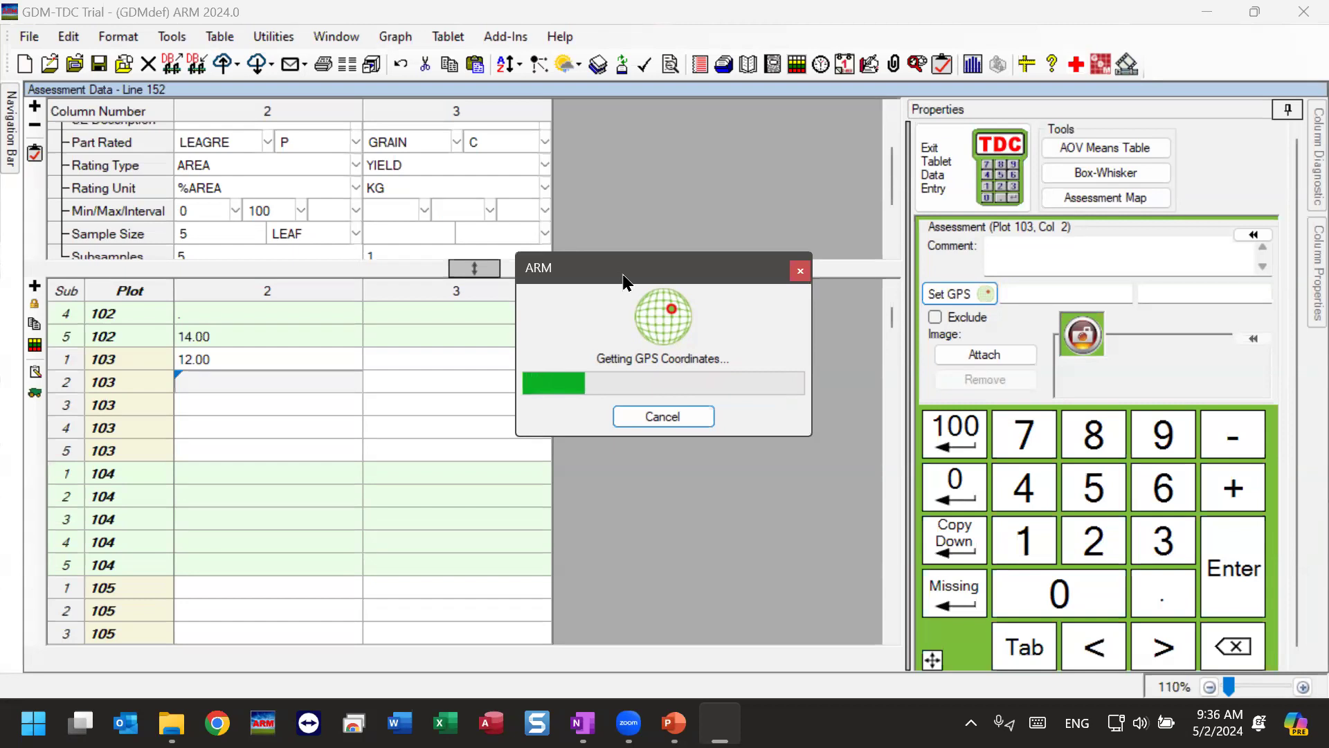
drag(623, 277, 626, 240)
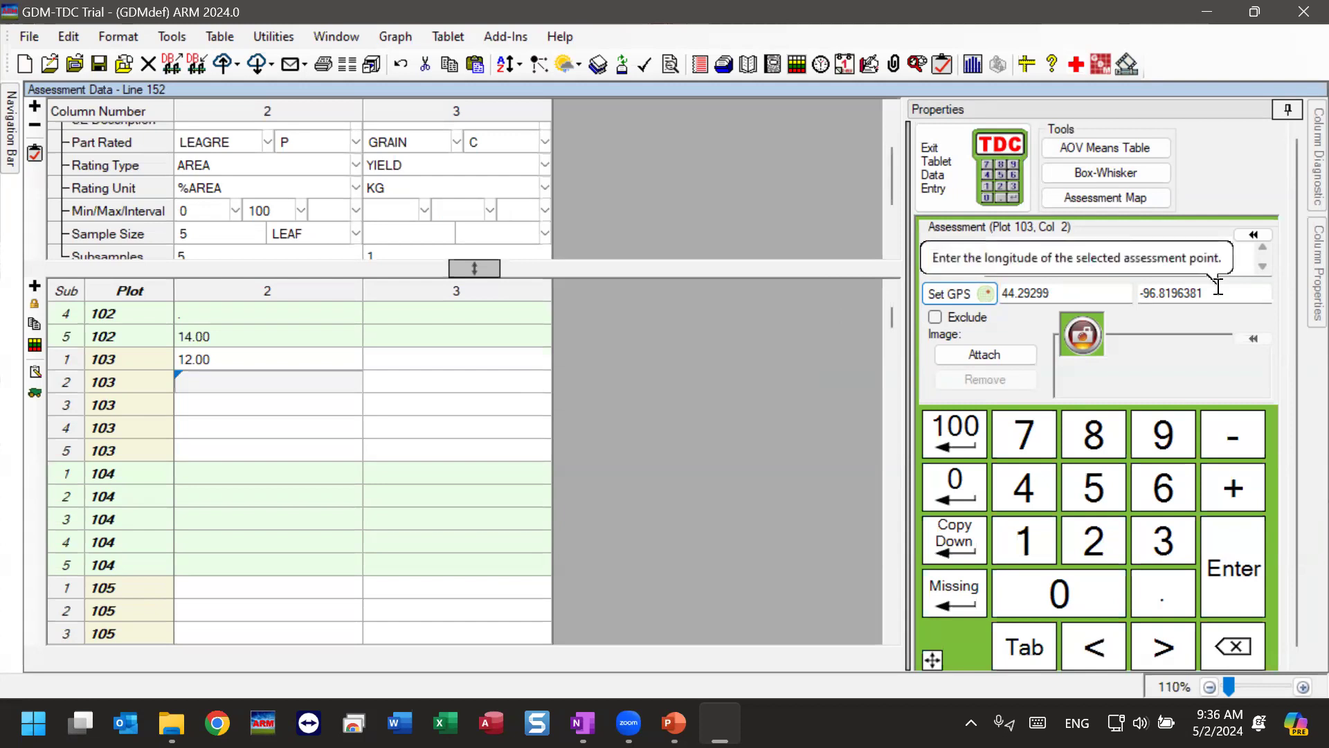
click(1035, 250)
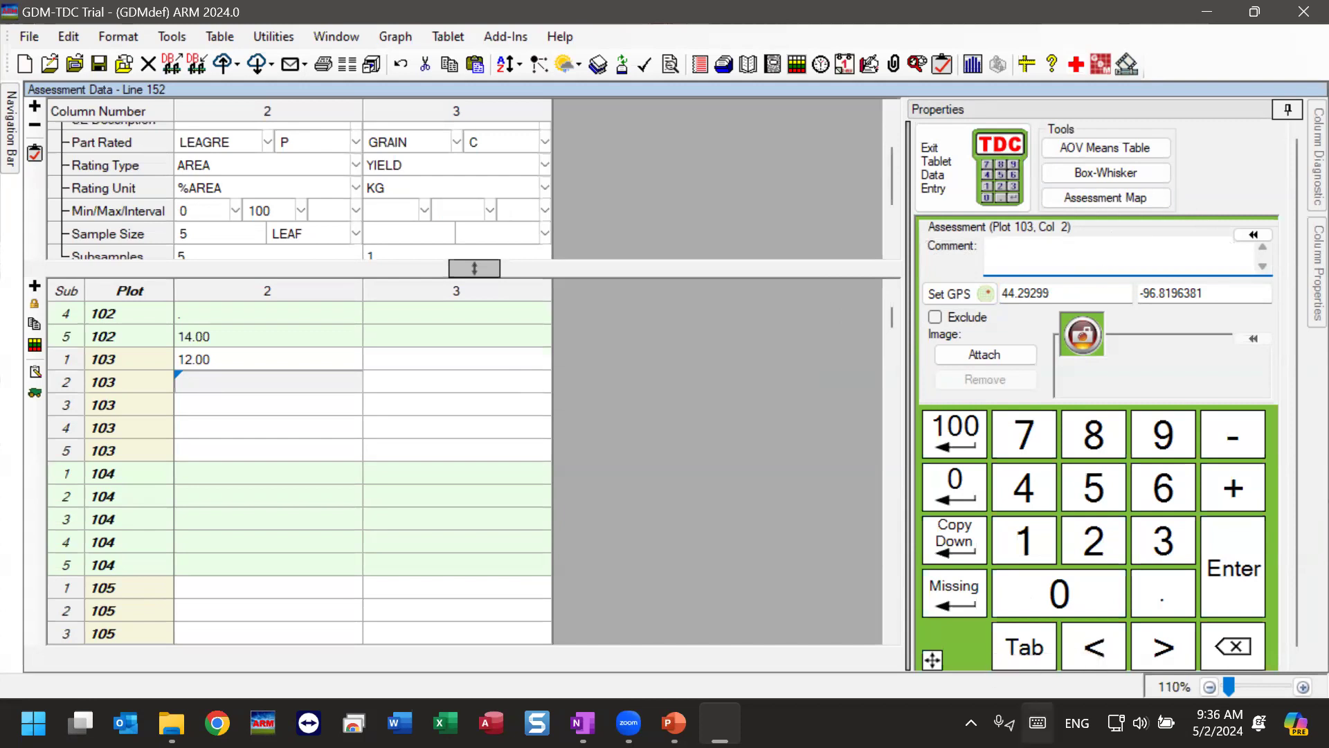
click(1037, 722)
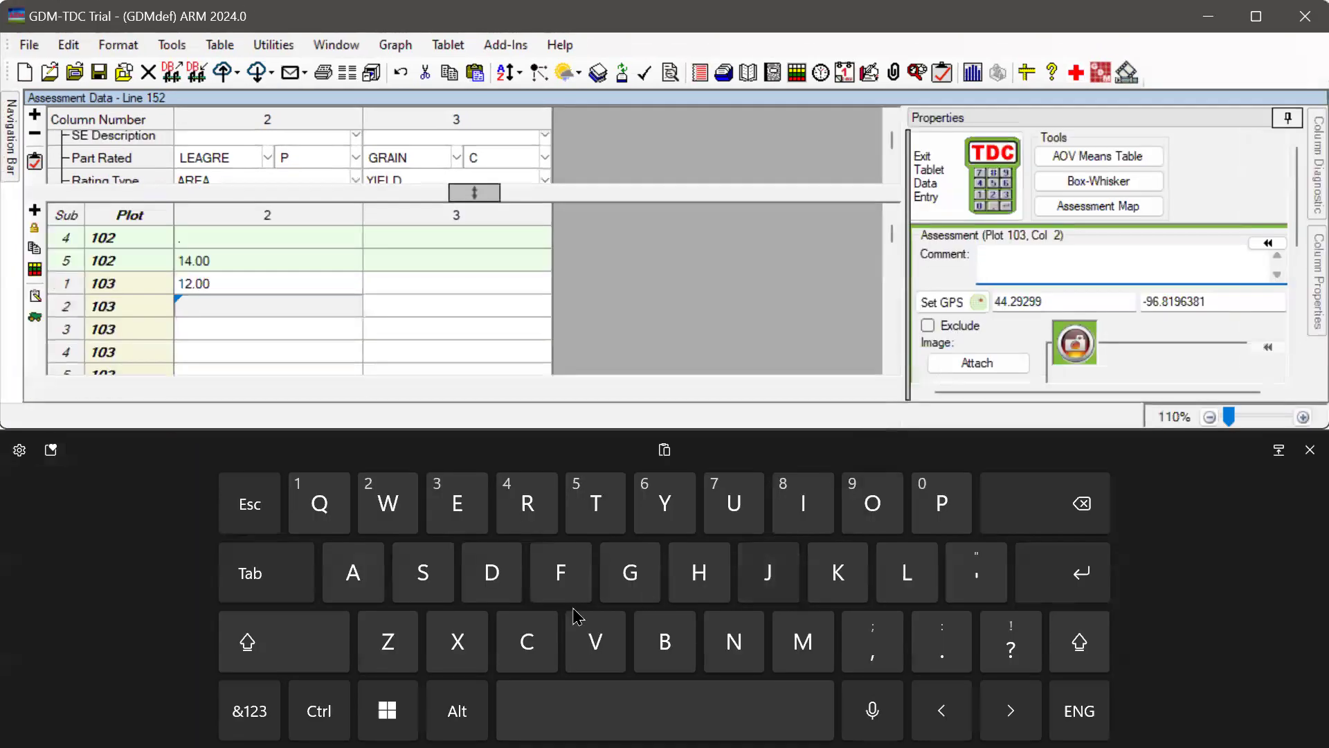
click(803, 503)
click(735, 638)
click(561, 572)
click(871, 505)
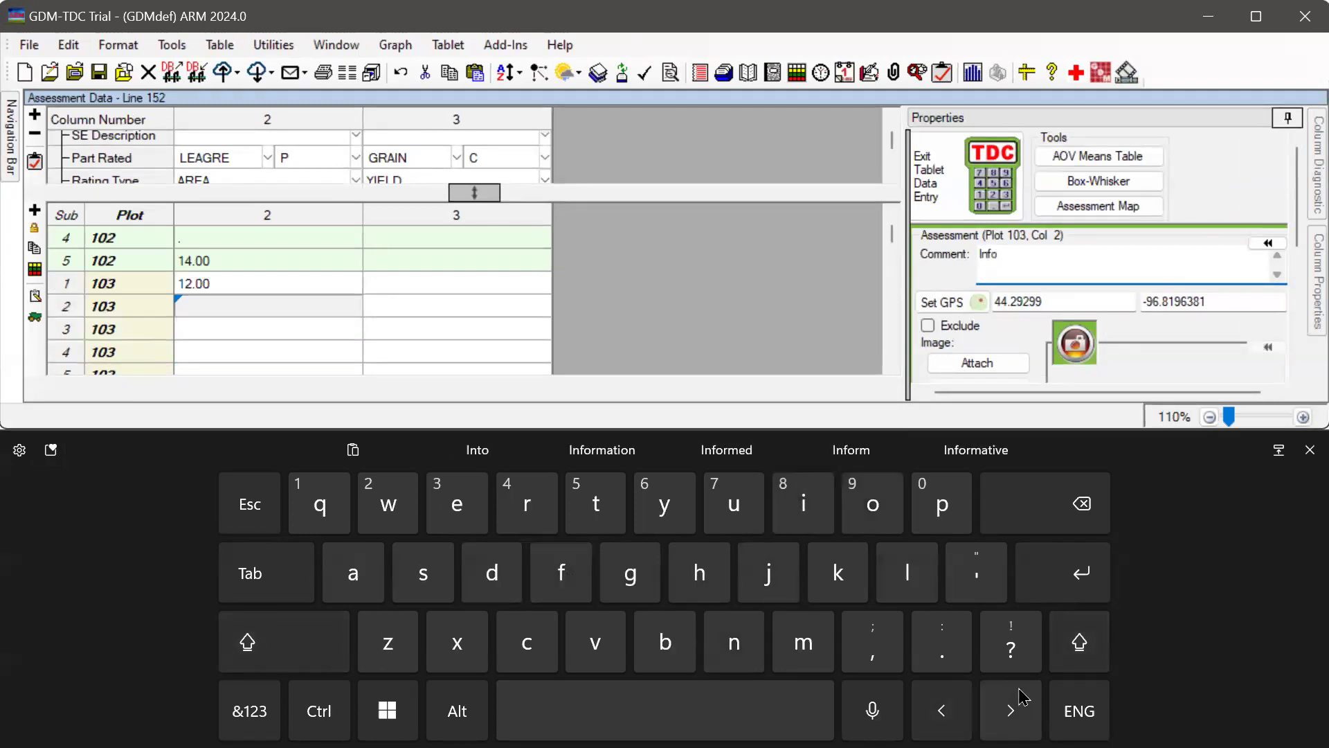
click(1309, 449)
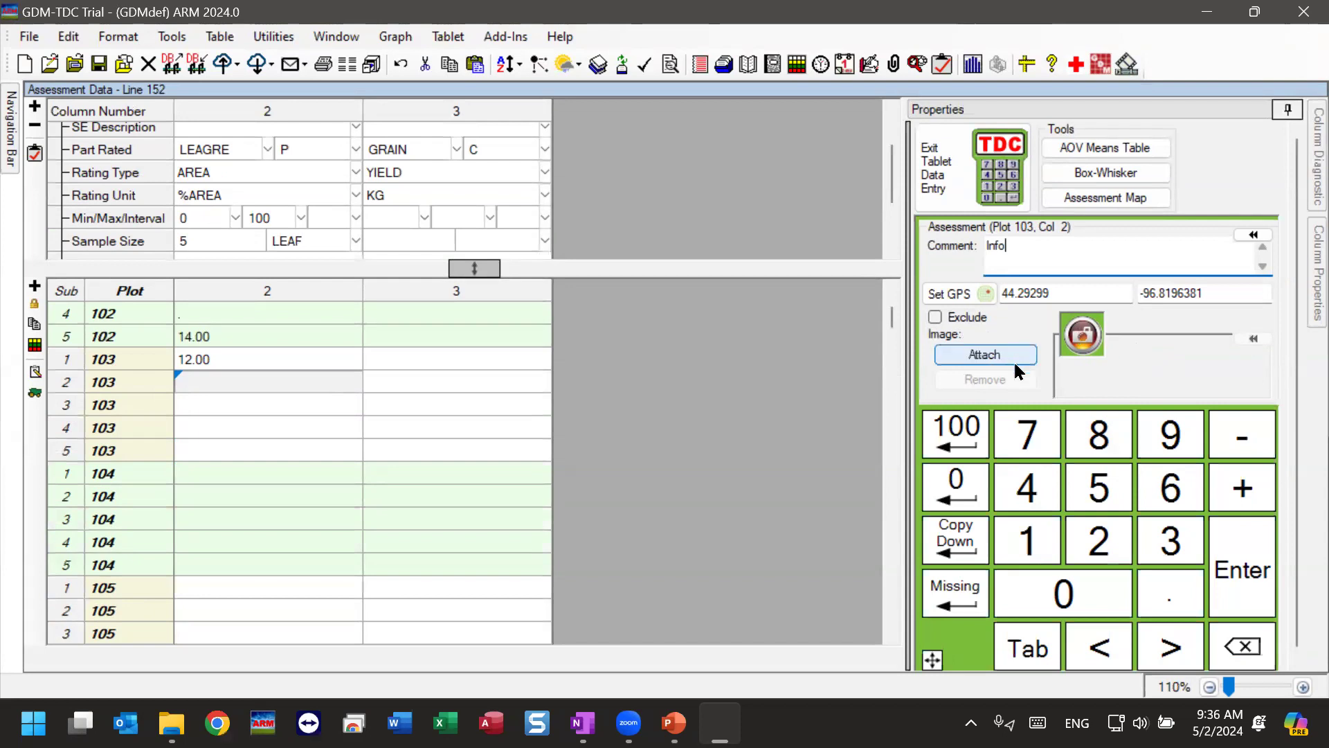
Exit tablet data entry and restart it for assessment column 3 only, with the Windows Camera app set to launch automatically.
click(947, 174)
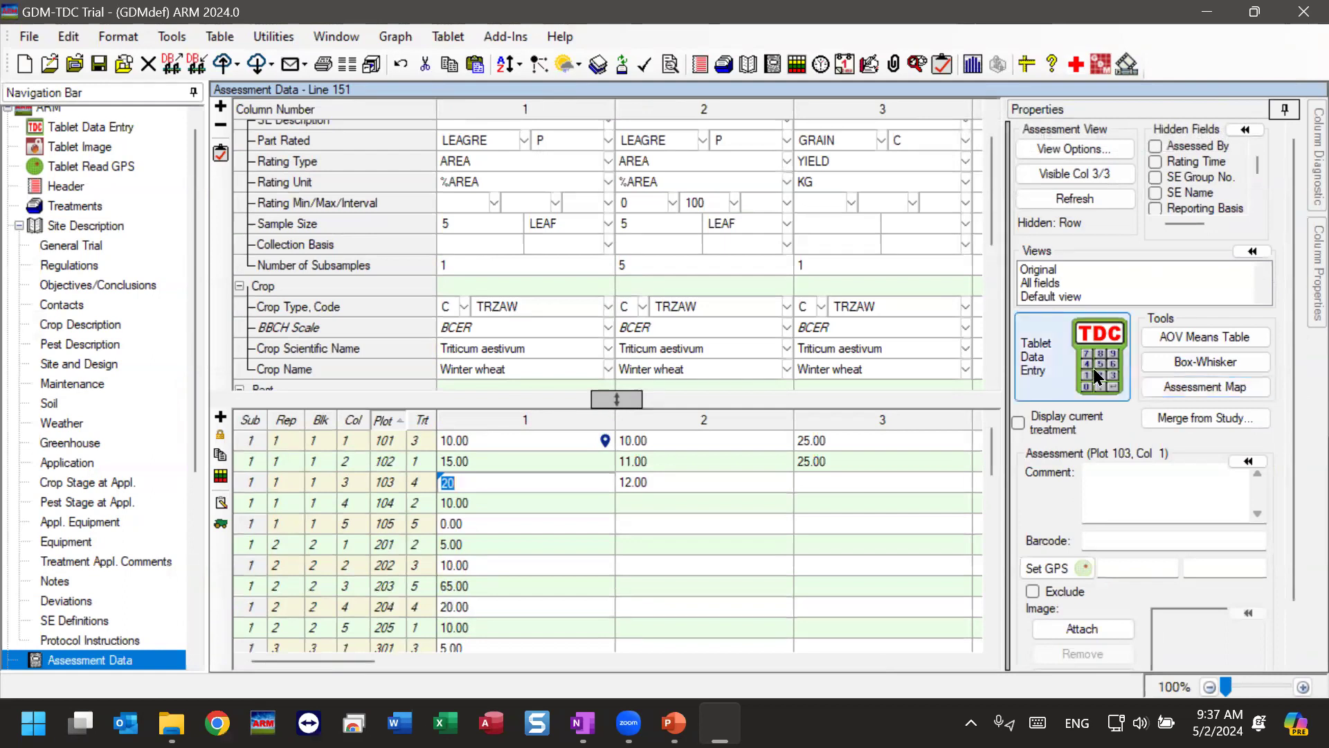
click(1069, 373)
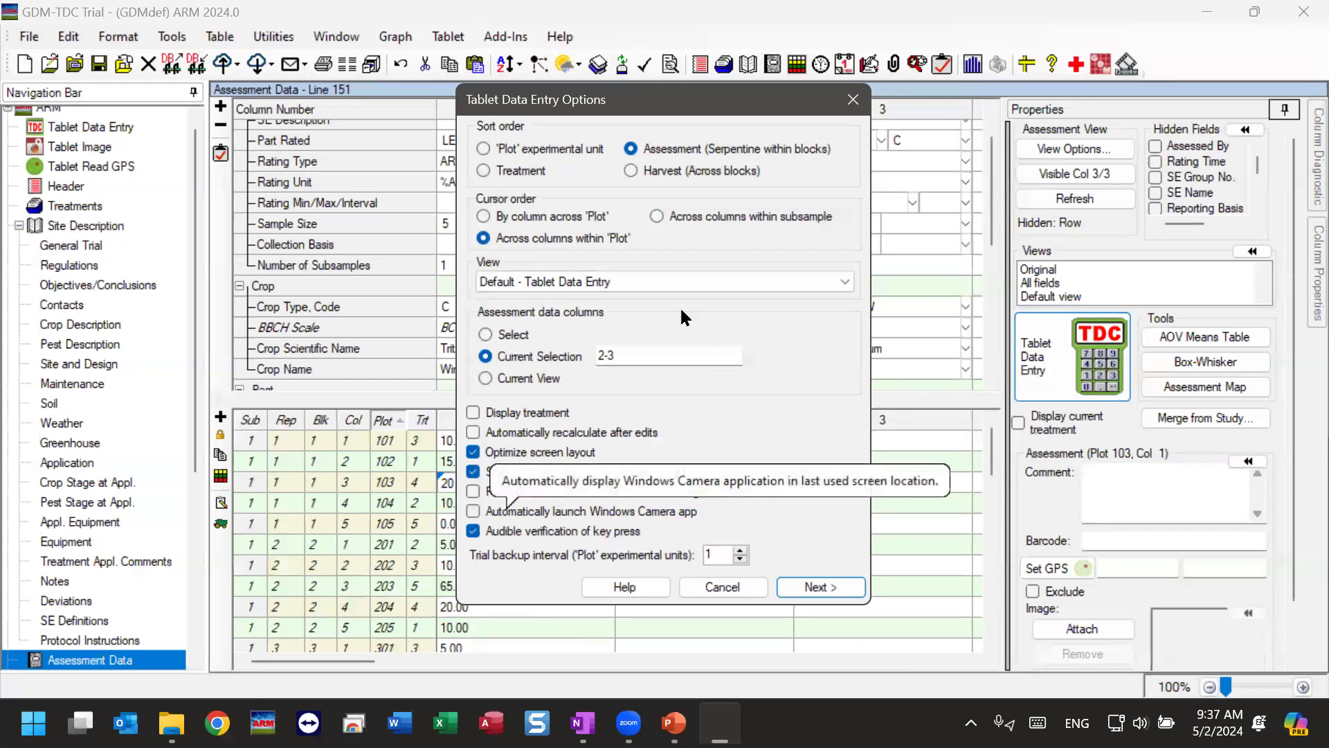
drag(600, 356, 615, 355)
click(604, 354)
key(BackSpace)
key(Delete)
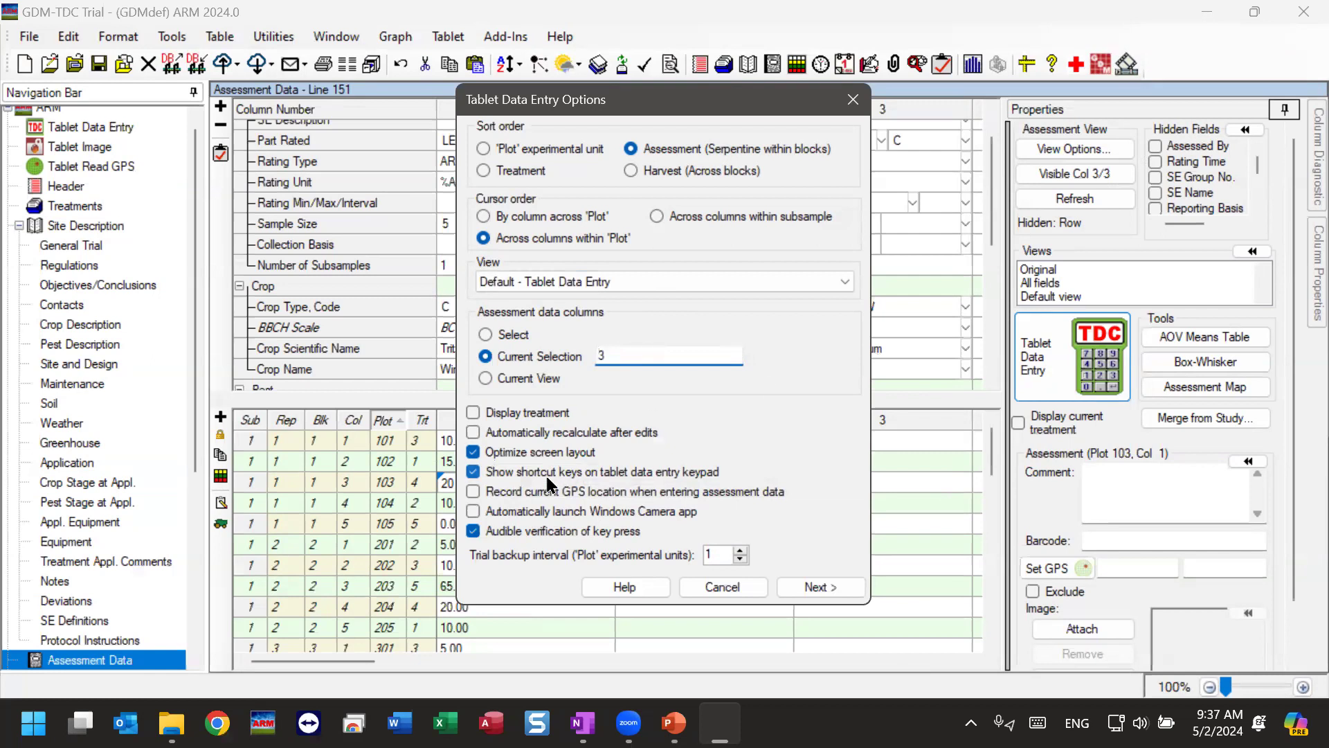
click(506, 516)
click(829, 583)
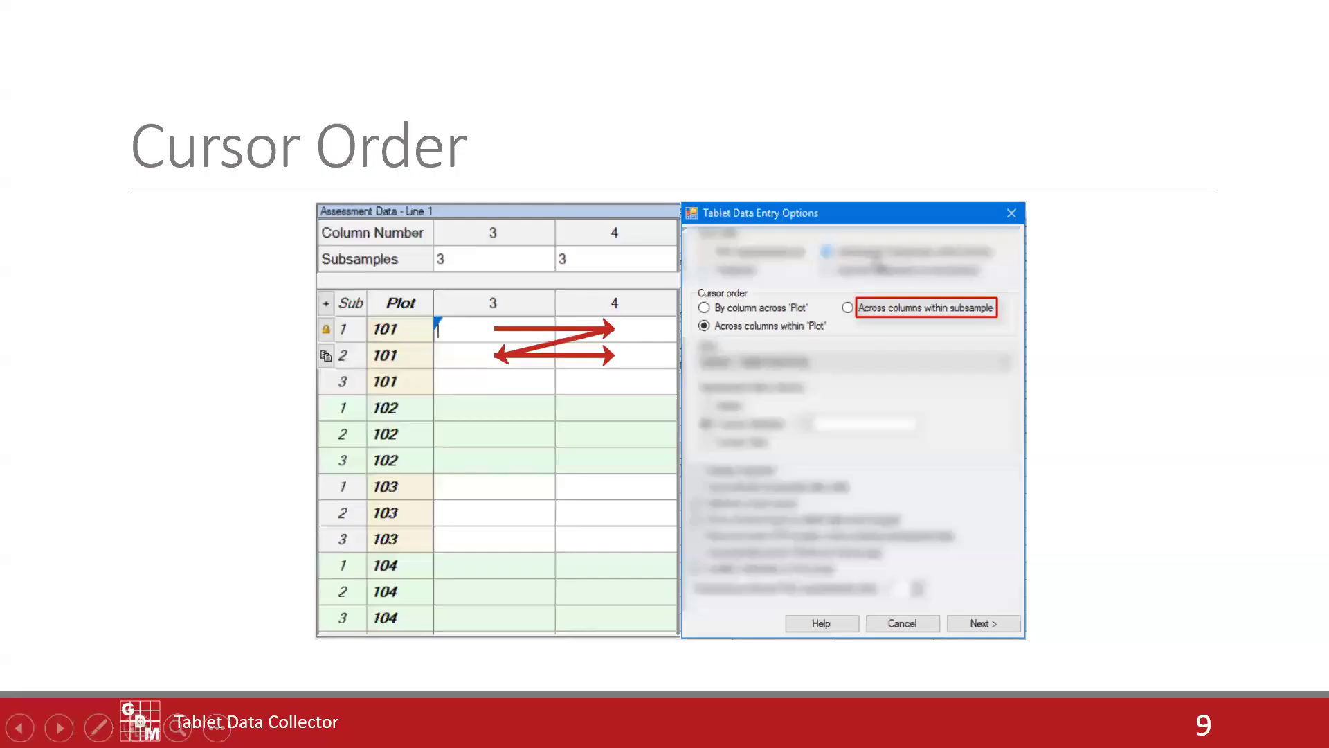
click(1186, 443)
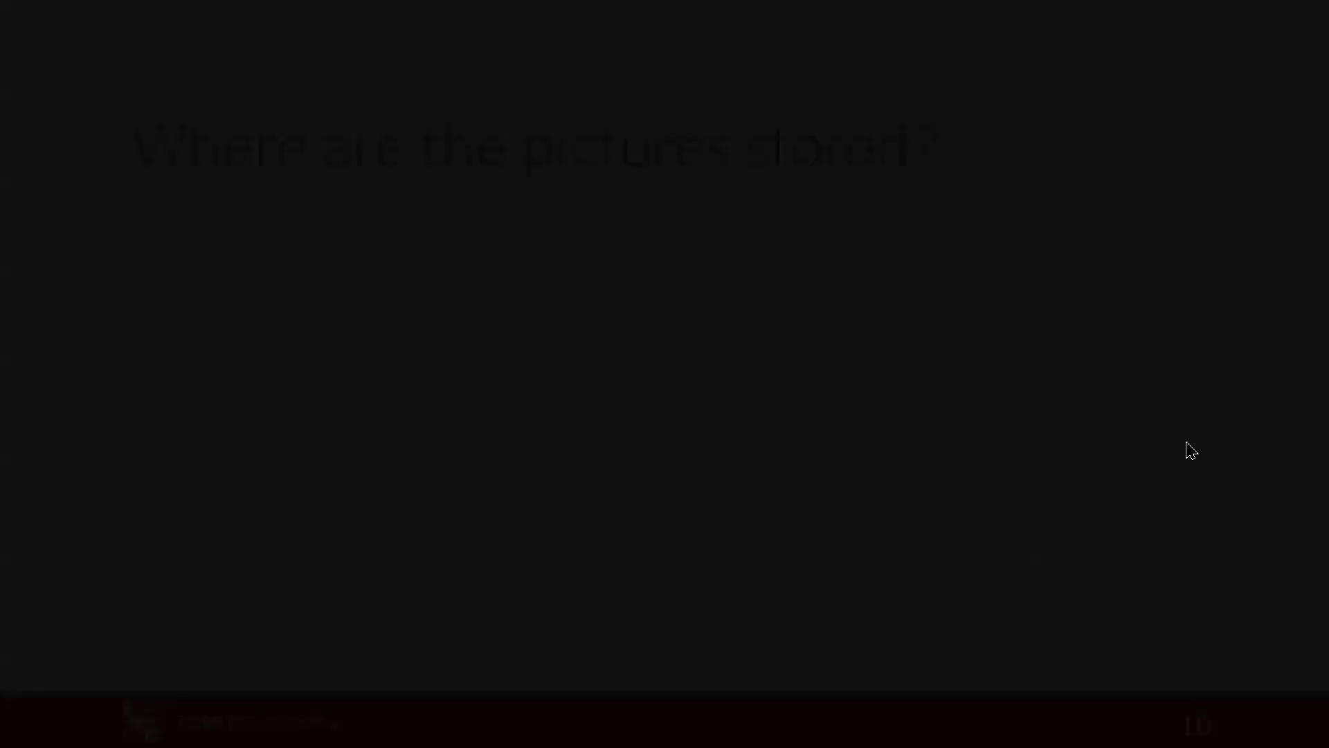
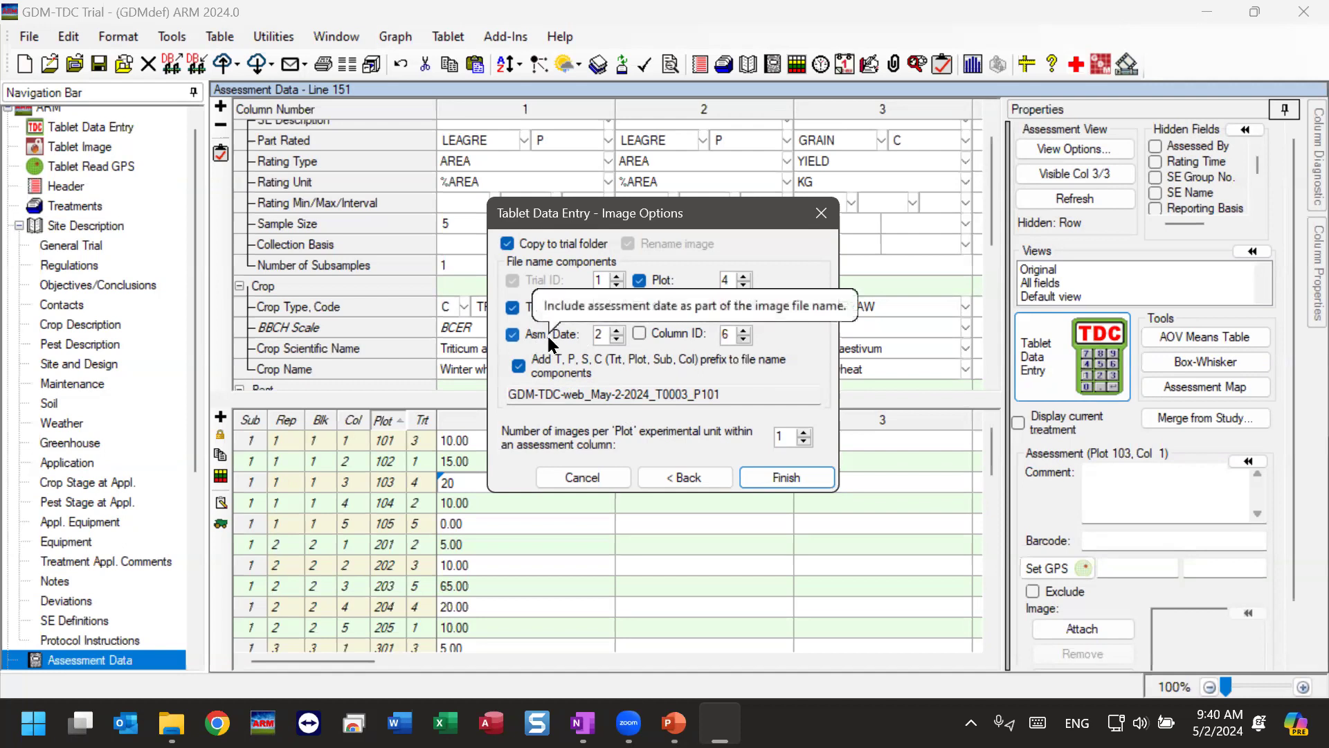
Try the subsample number in the image file name, remove it again, and include the column ID instead.
click(663, 310)
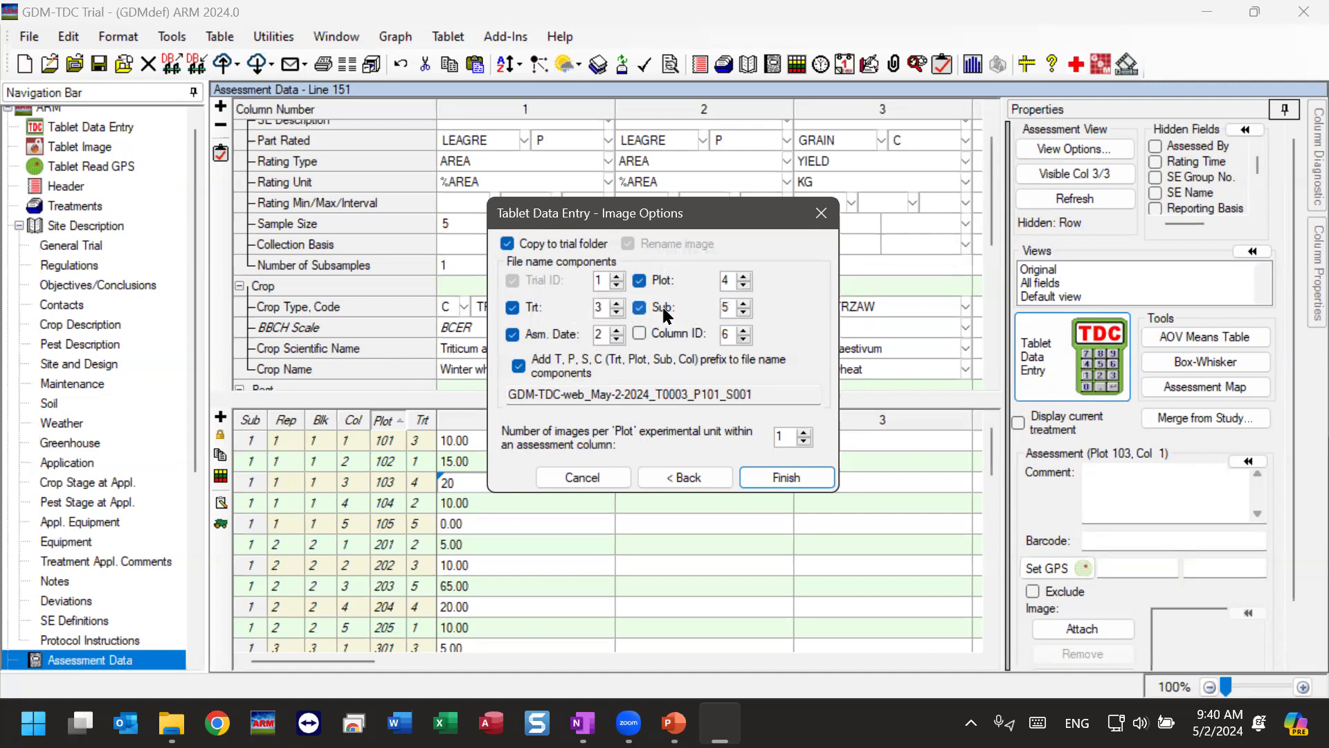
click(663, 310)
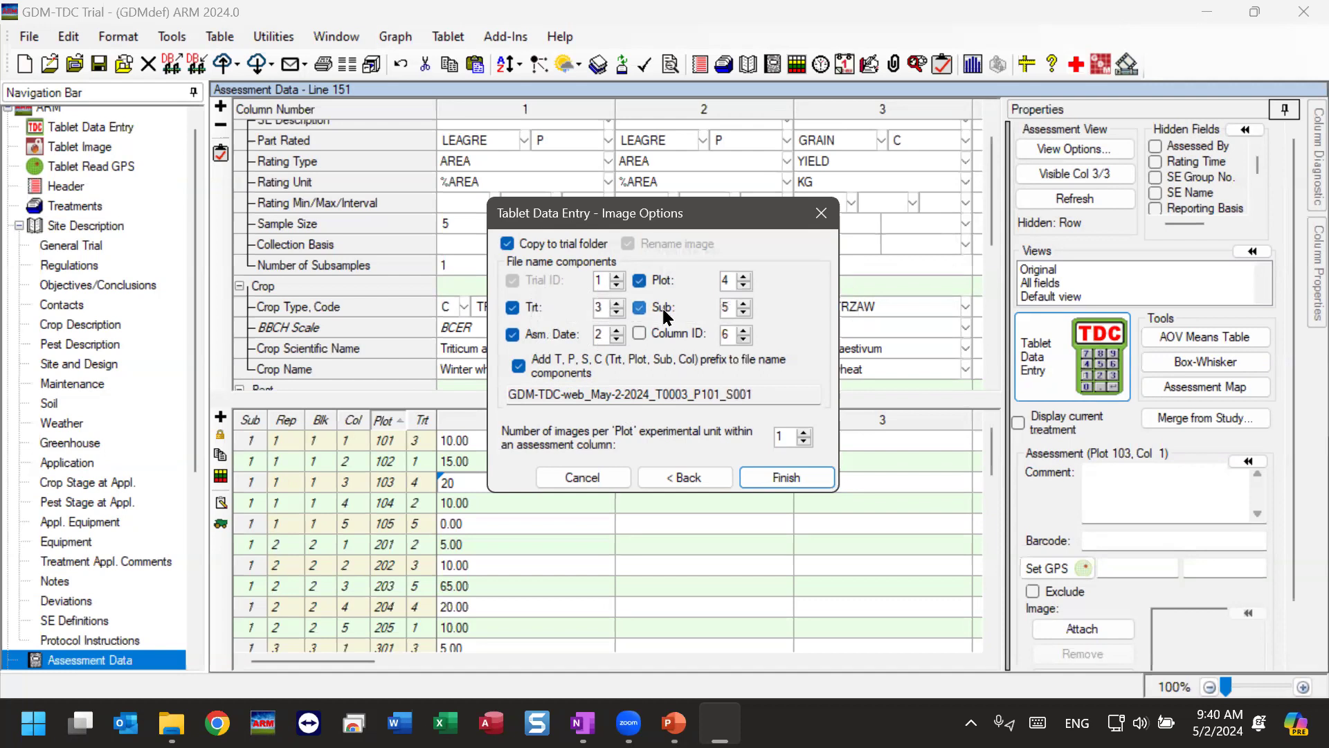
click(695, 340)
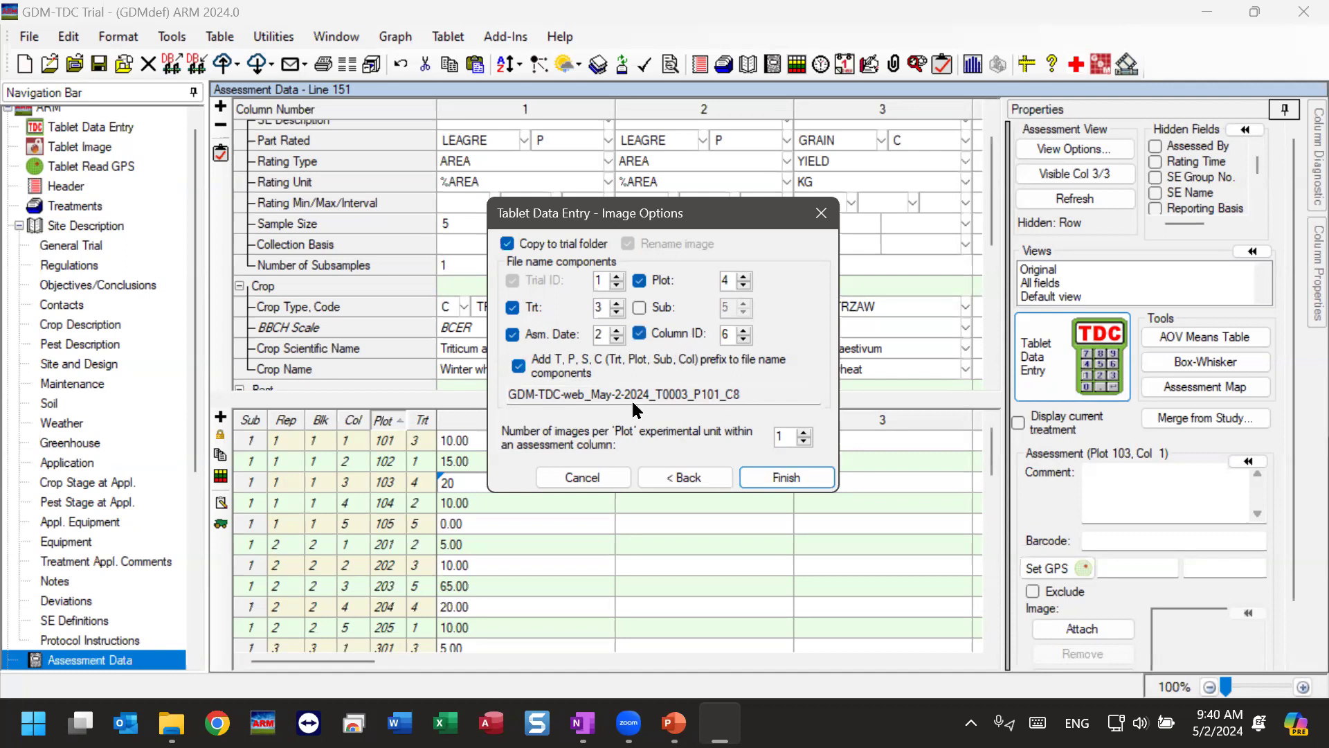
Try the column ID as component 3 of the image file name, and move it back to position 5.
click(743, 339)
click(744, 339)
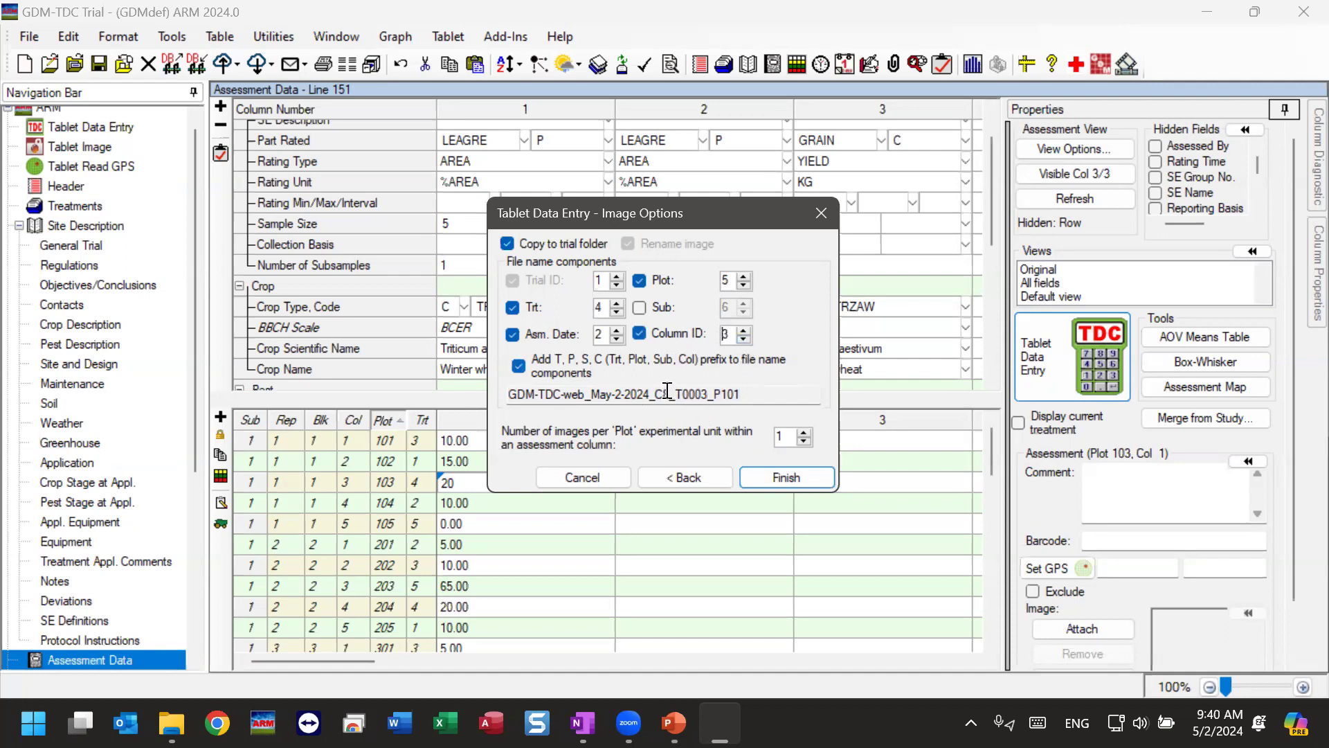
drag(759, 393, 462, 393)
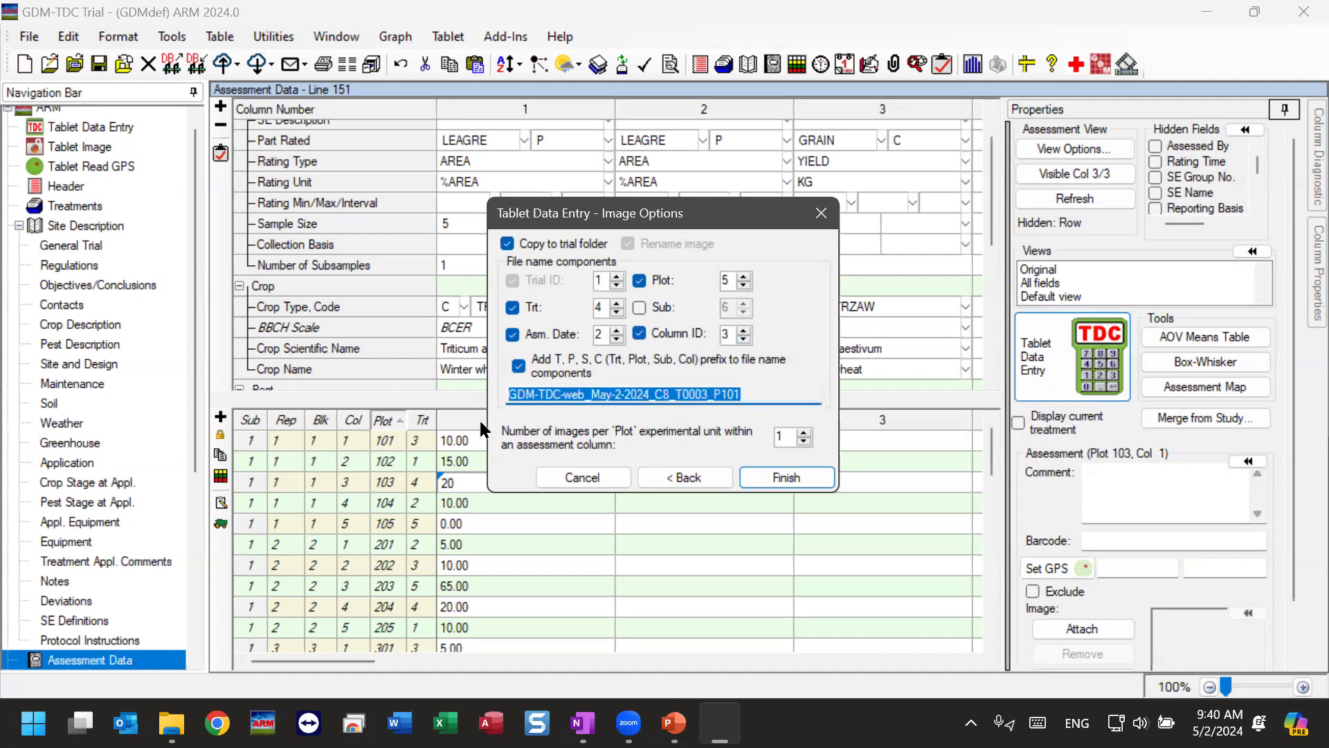
click(744, 394)
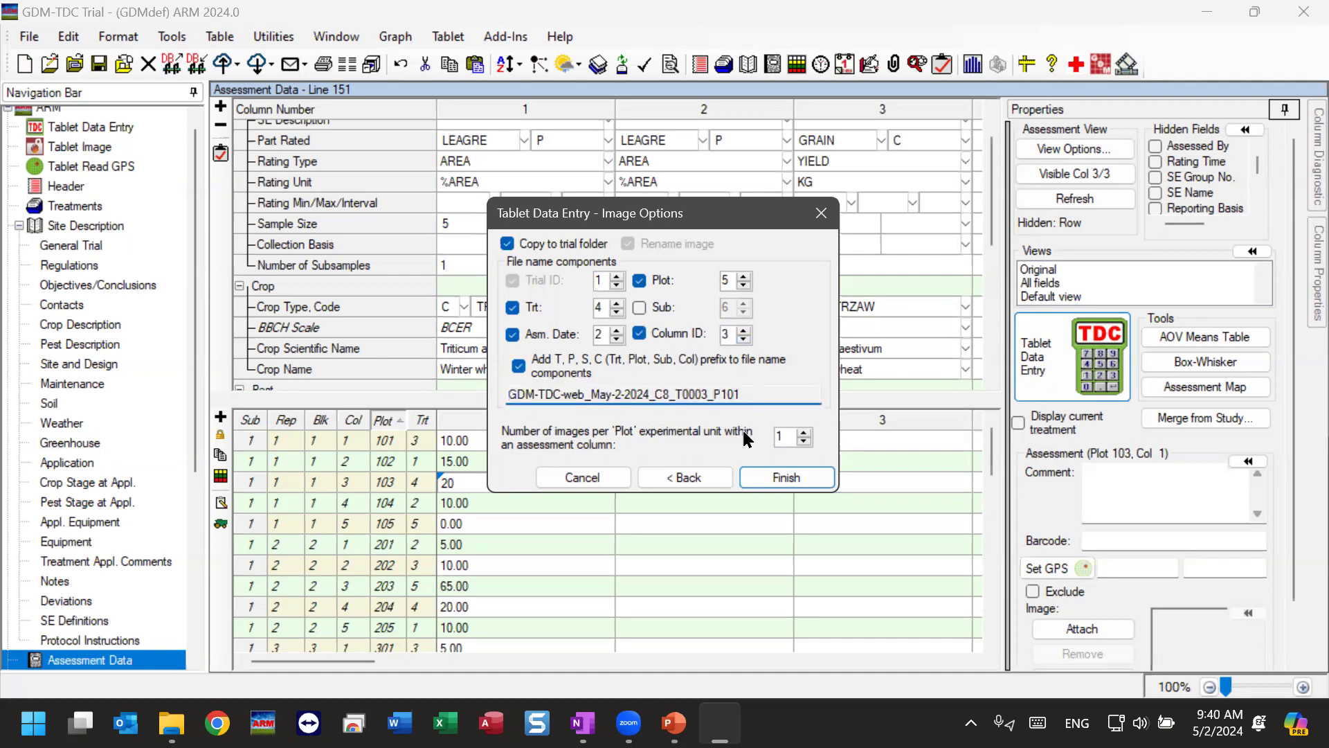
drag(670, 393, 650, 390)
click(743, 331)
click(743, 331)
click(756, 390)
Keep the T, P, S, C prefixes after trying without them, exclude the column ID from image file names, and finish the options.
click(518, 366)
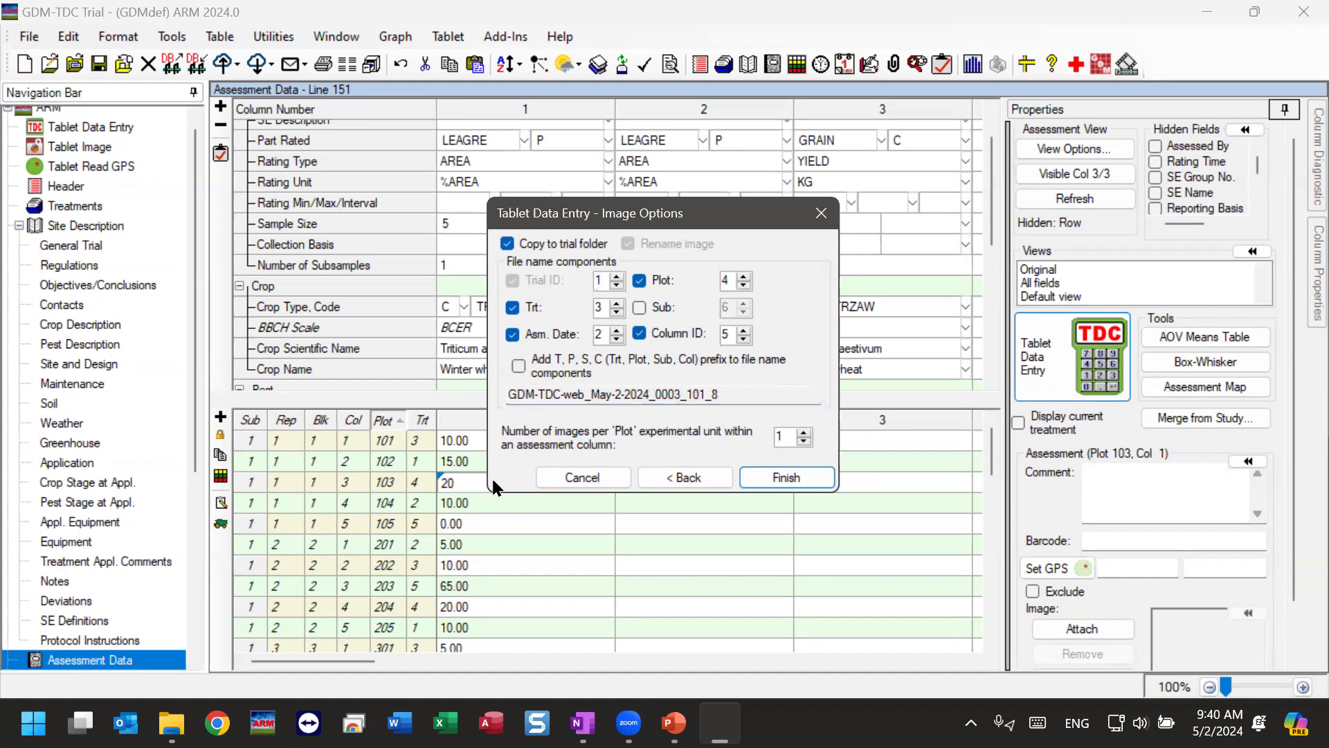
click(518, 367)
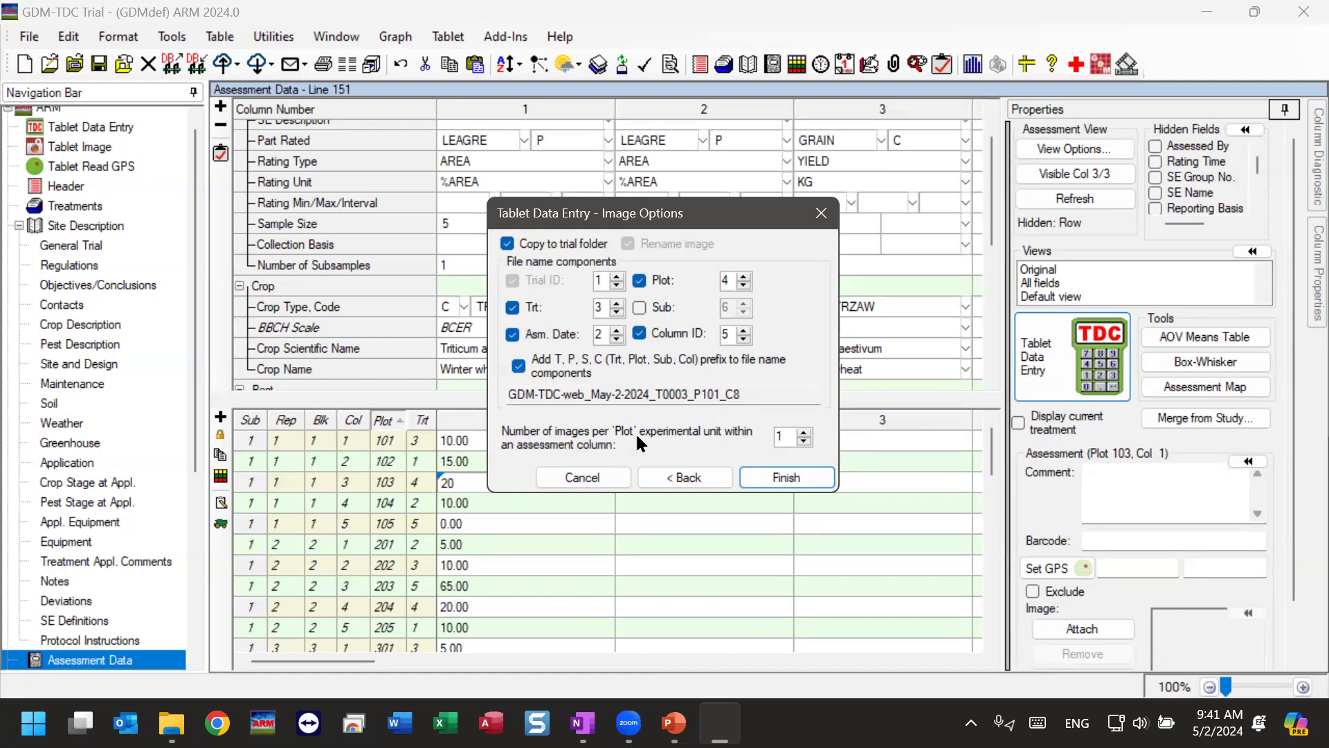
double_click(781, 432)
click(639, 333)
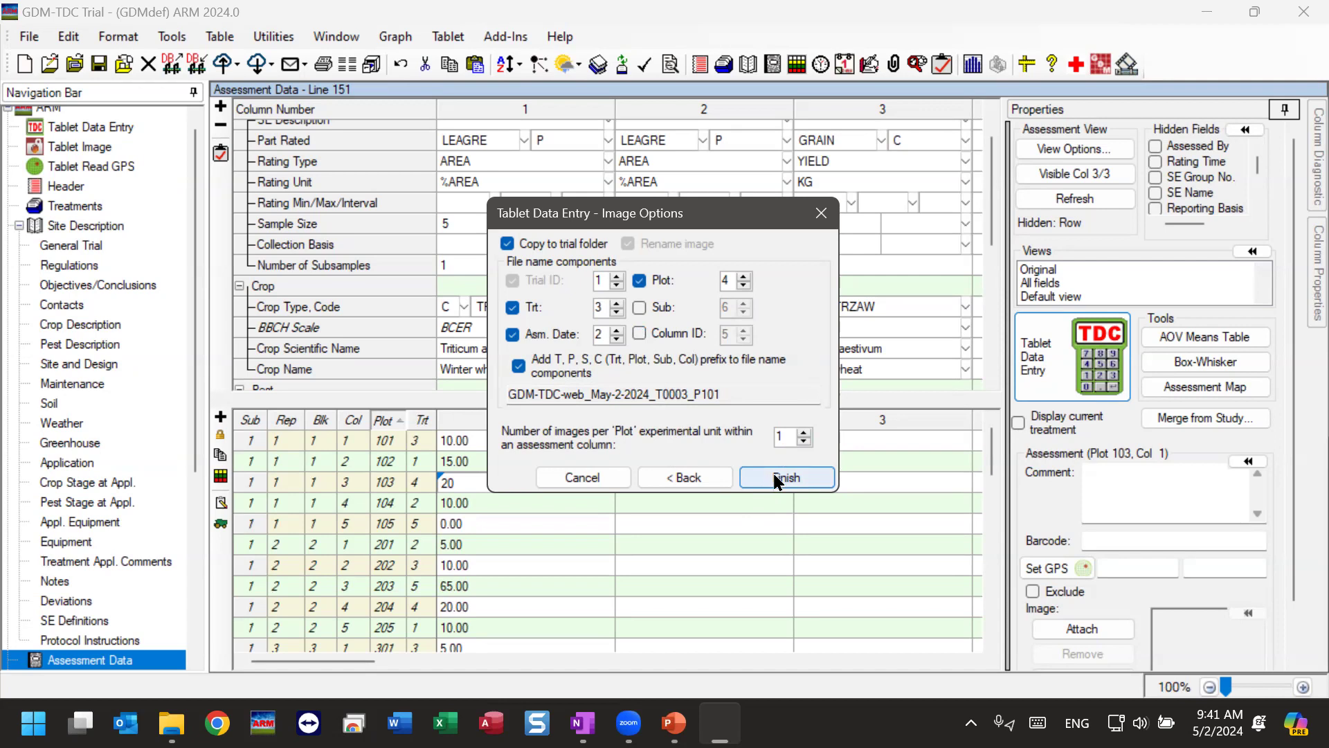
click(817, 484)
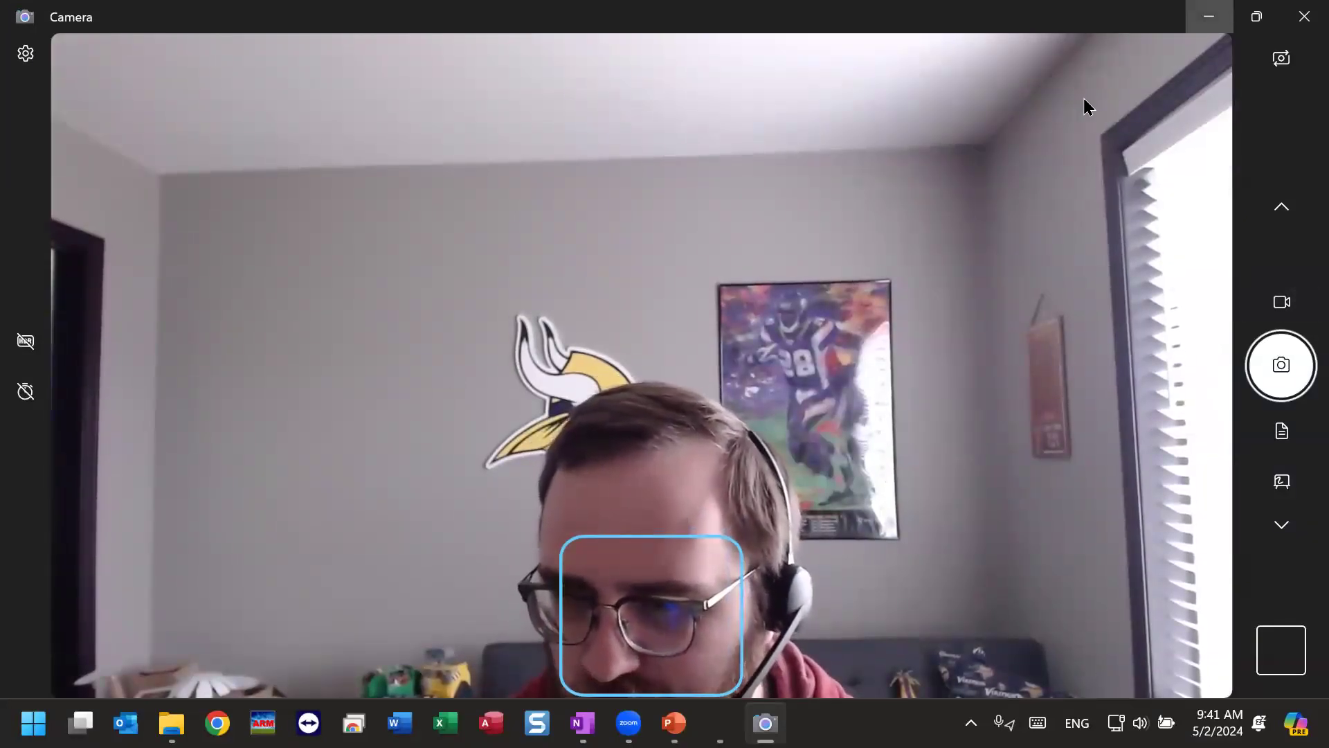
Minimize the Camera window and enter 14 for plot 103's column 3 assessment.
click(1208, 16)
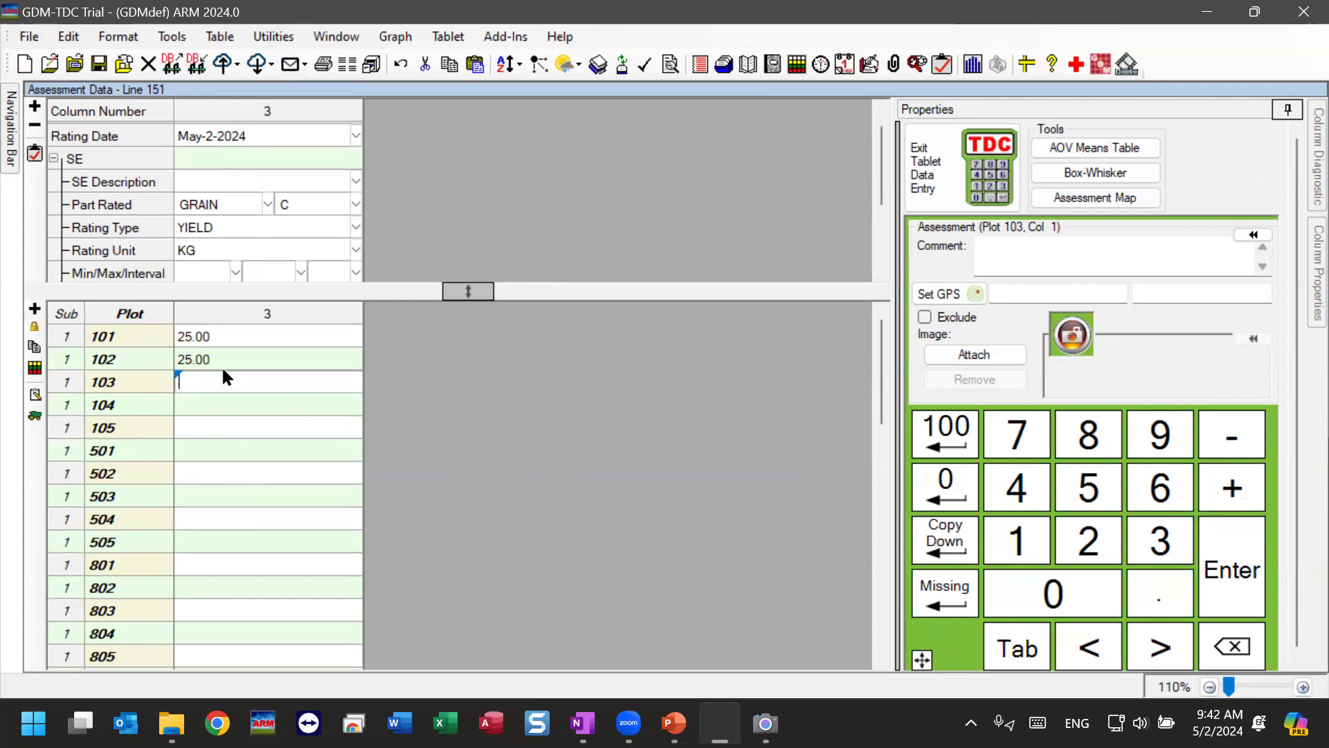
click(1020, 526)
click(1021, 494)
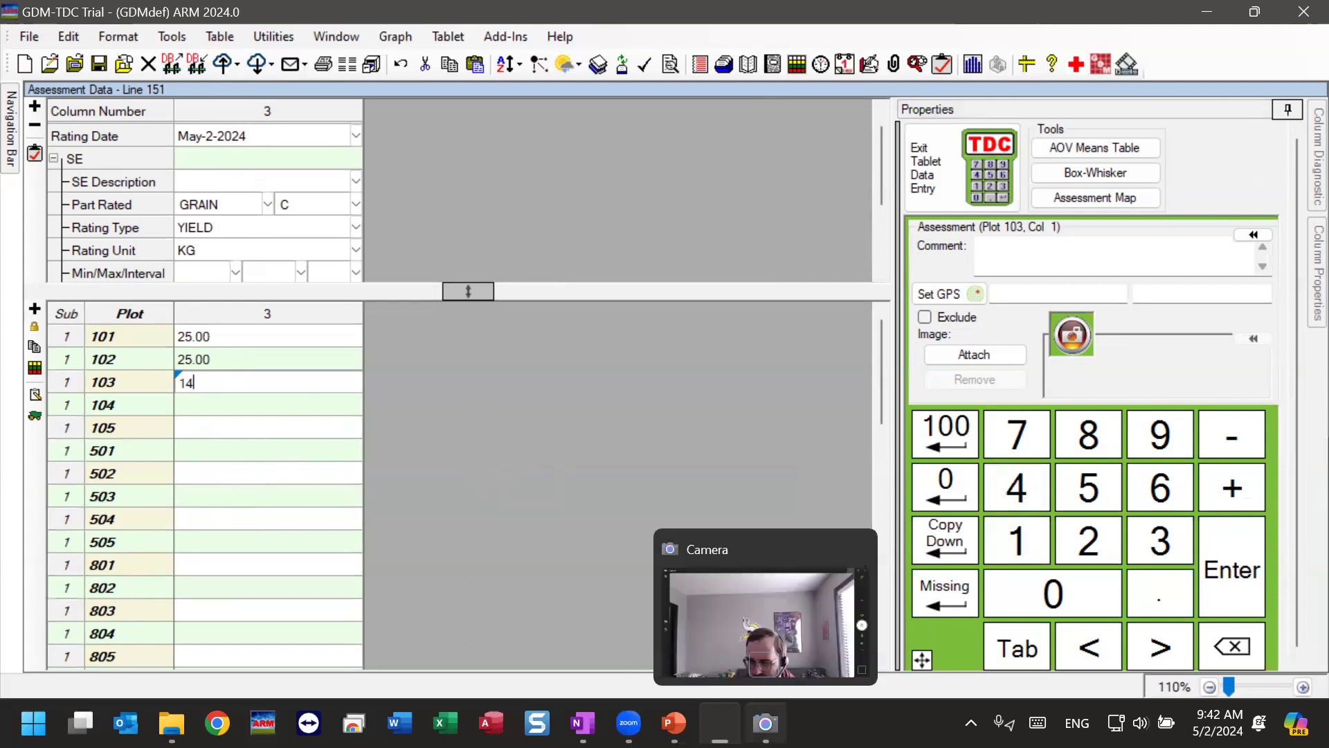
Switch to the Camera app, take a photo for plot 103, and return to the assessment data in ARM.
click(755, 720)
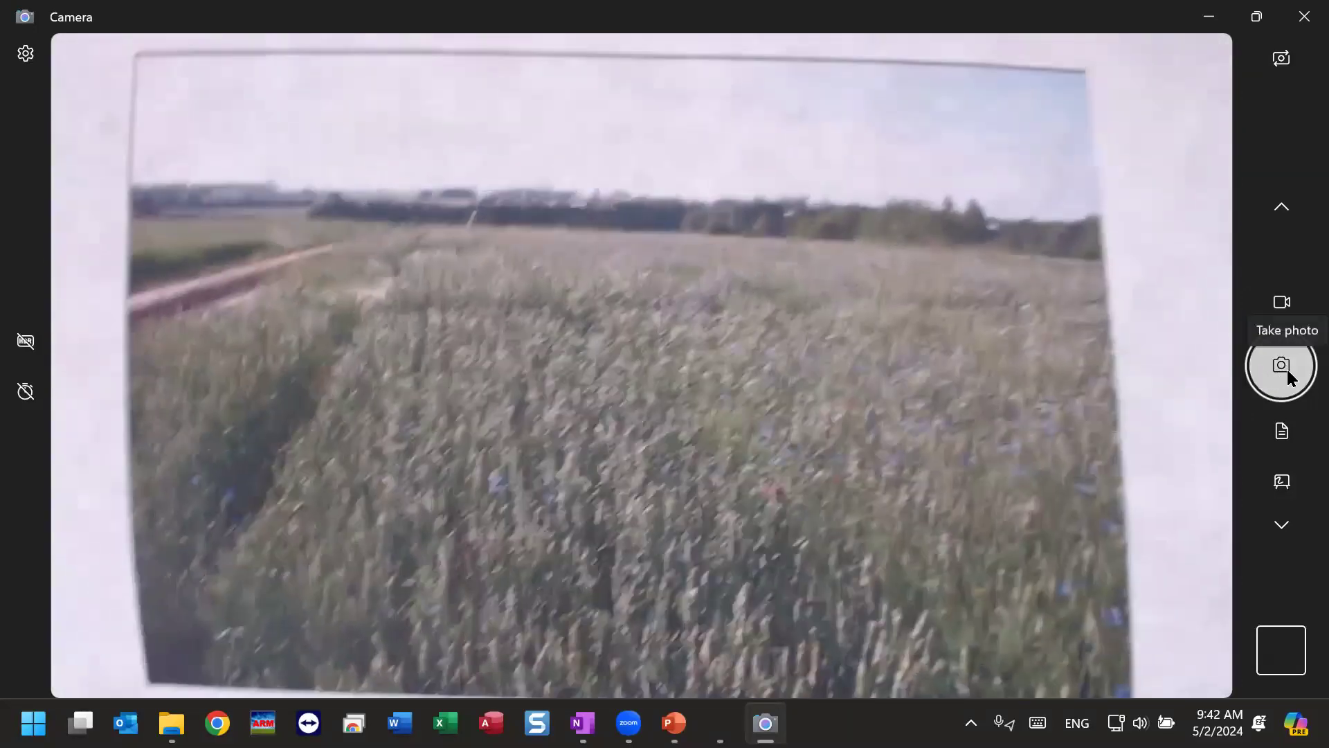
click(1284, 366)
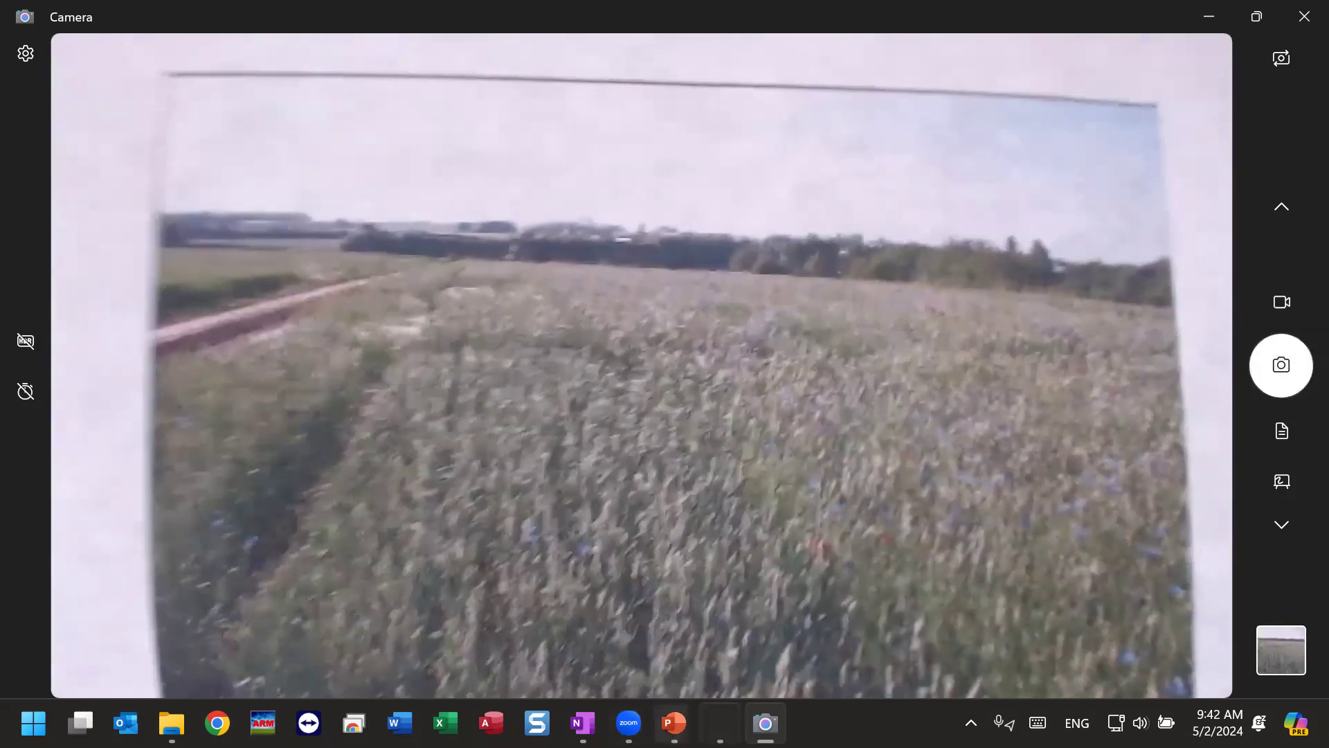
mouse_move(720, 722)
click(746, 589)
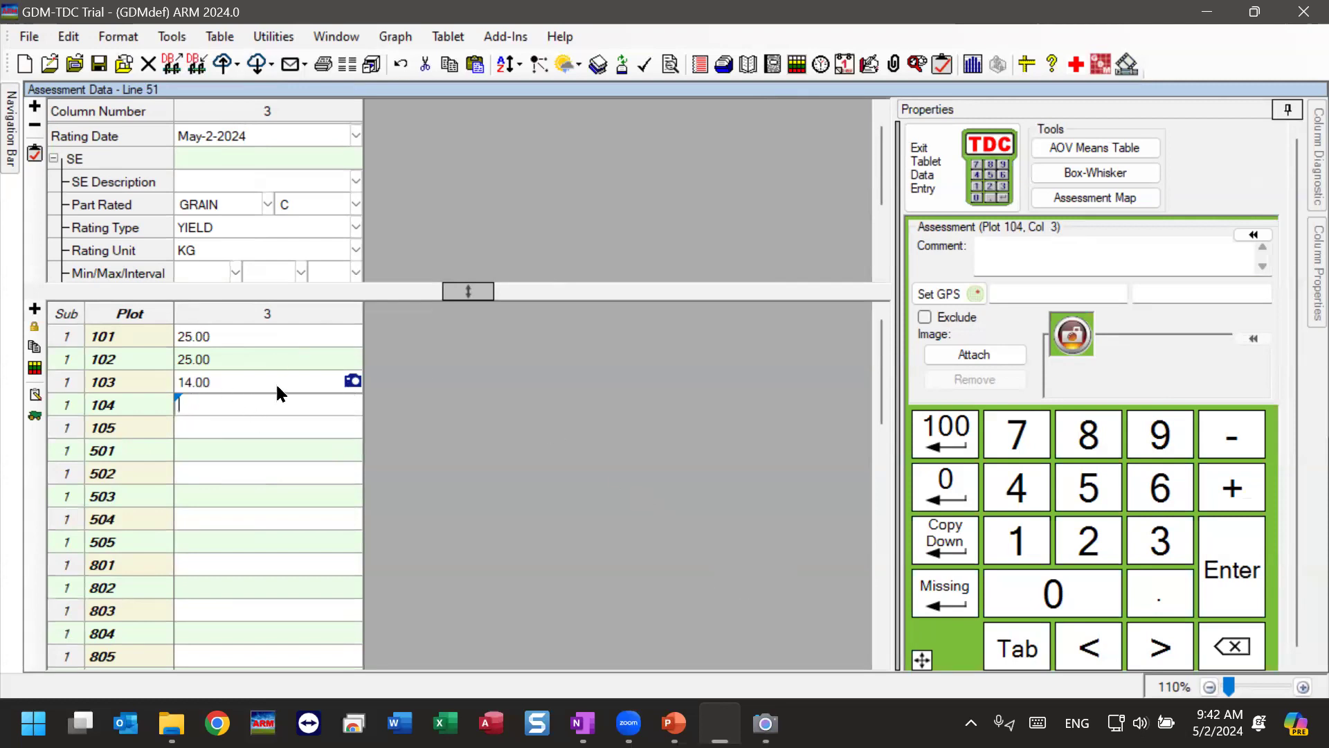
Examine the photo attached to plot 103's column 3 assessment in an enlarged viewer with the image fitted to the window.
click(205, 385)
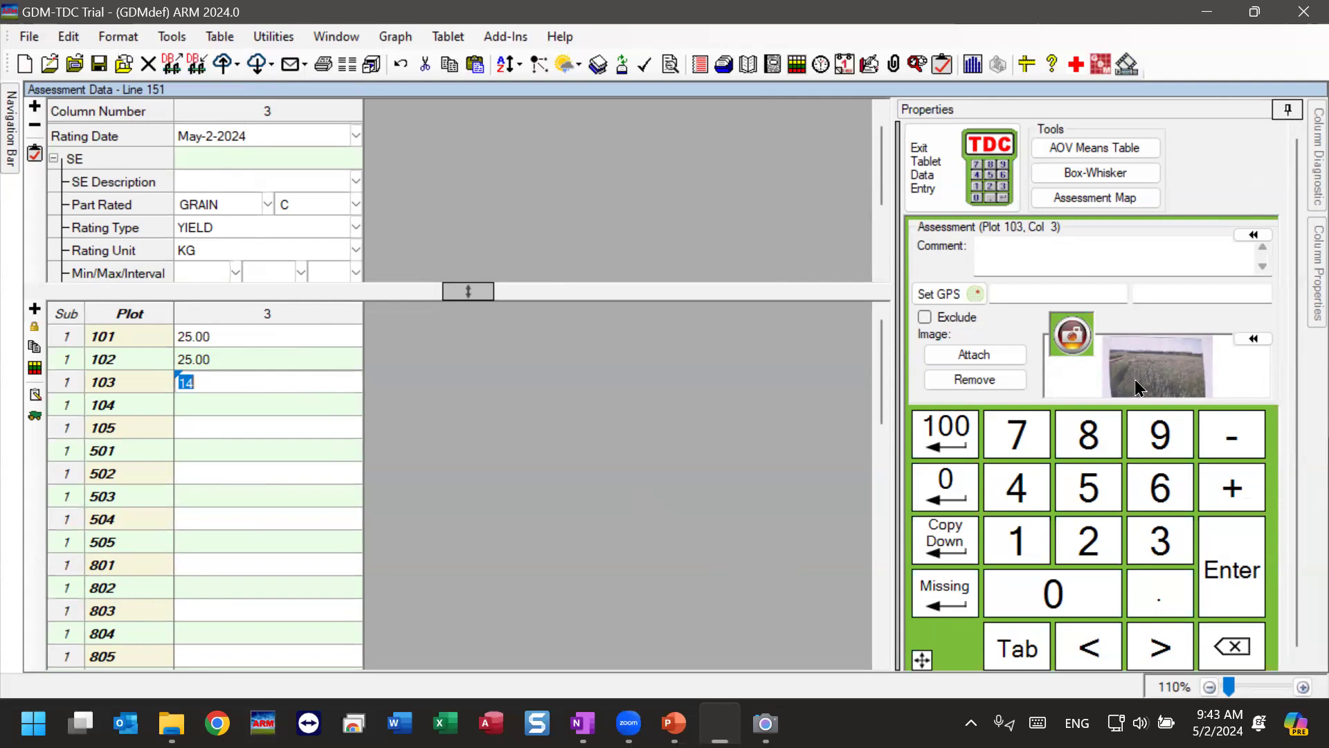
click(1266, 338)
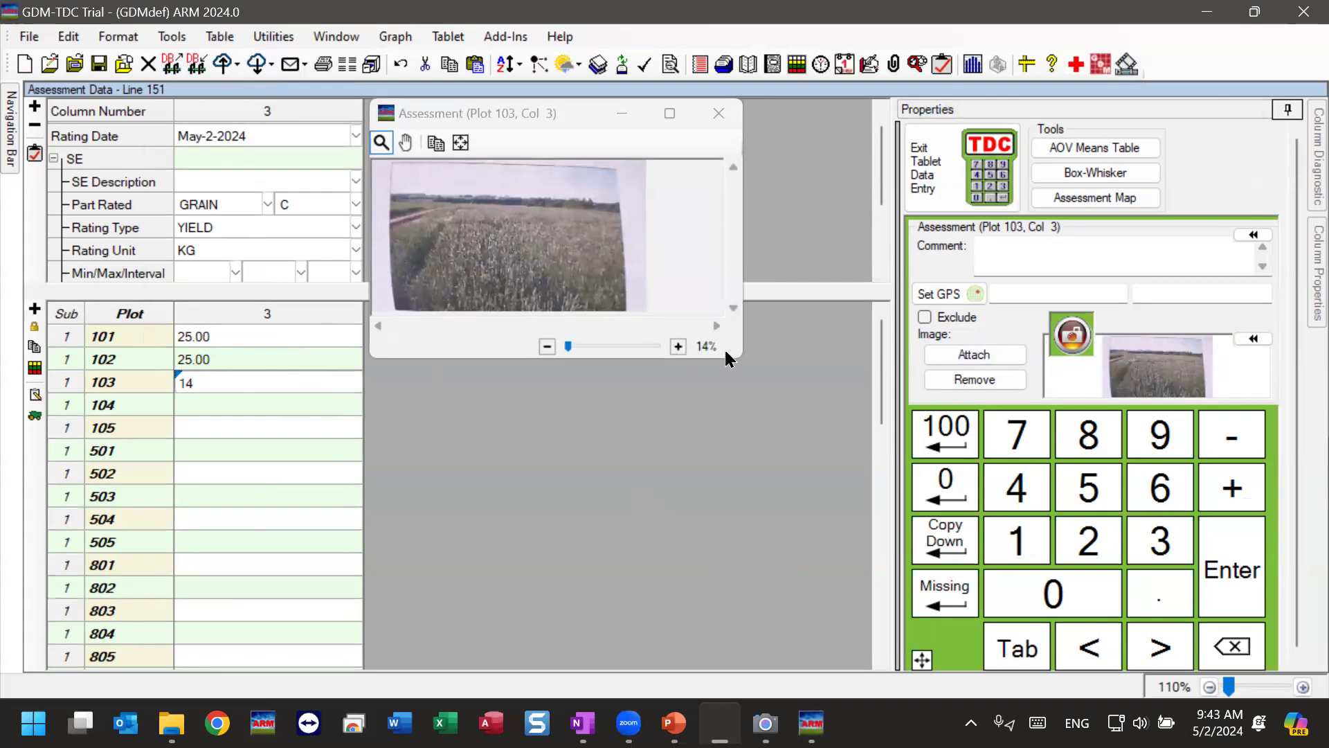
drag(740, 359, 1121, 619)
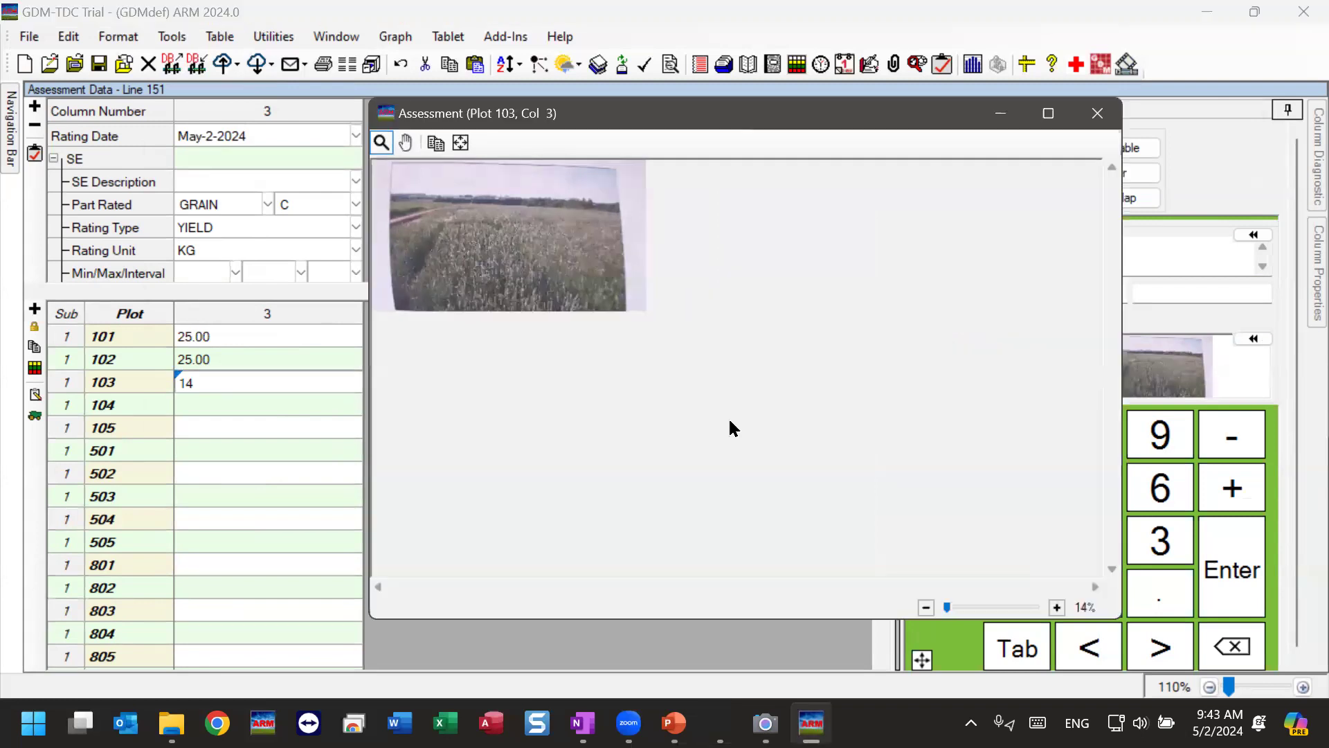
click(460, 142)
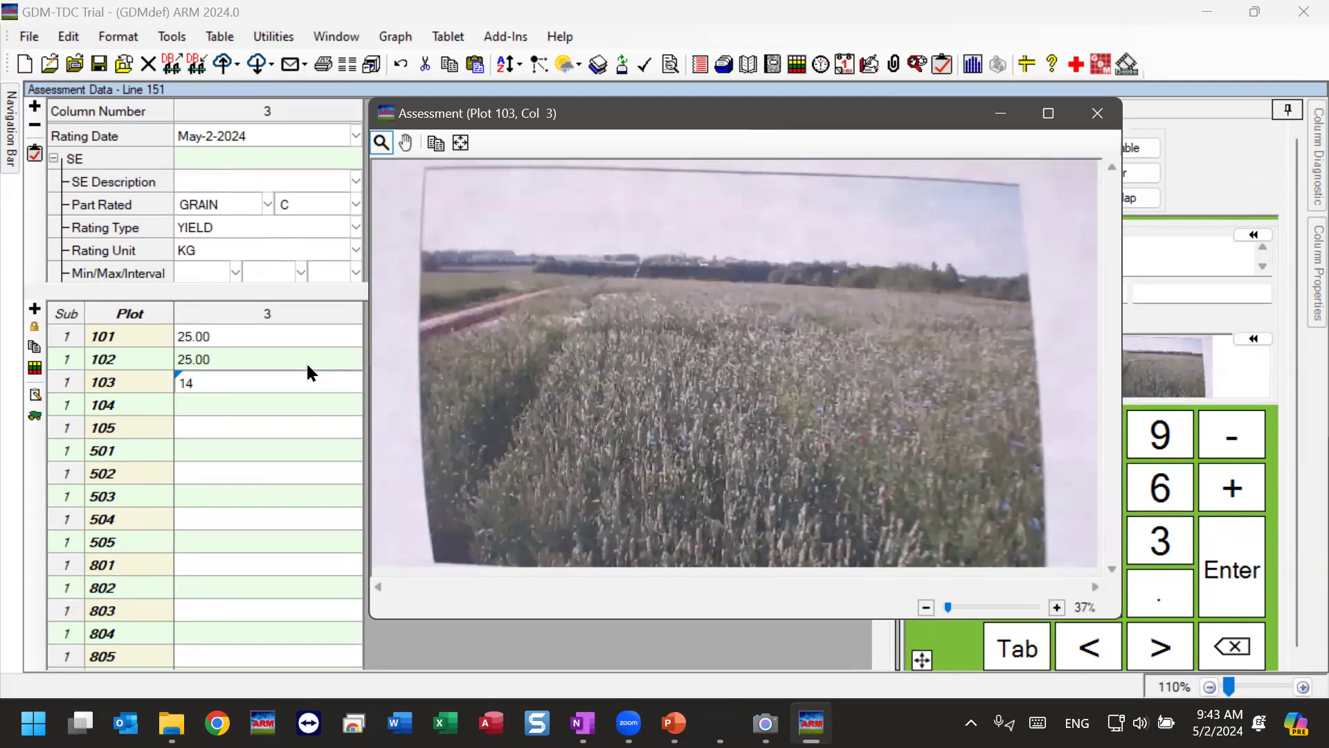
click(1097, 113)
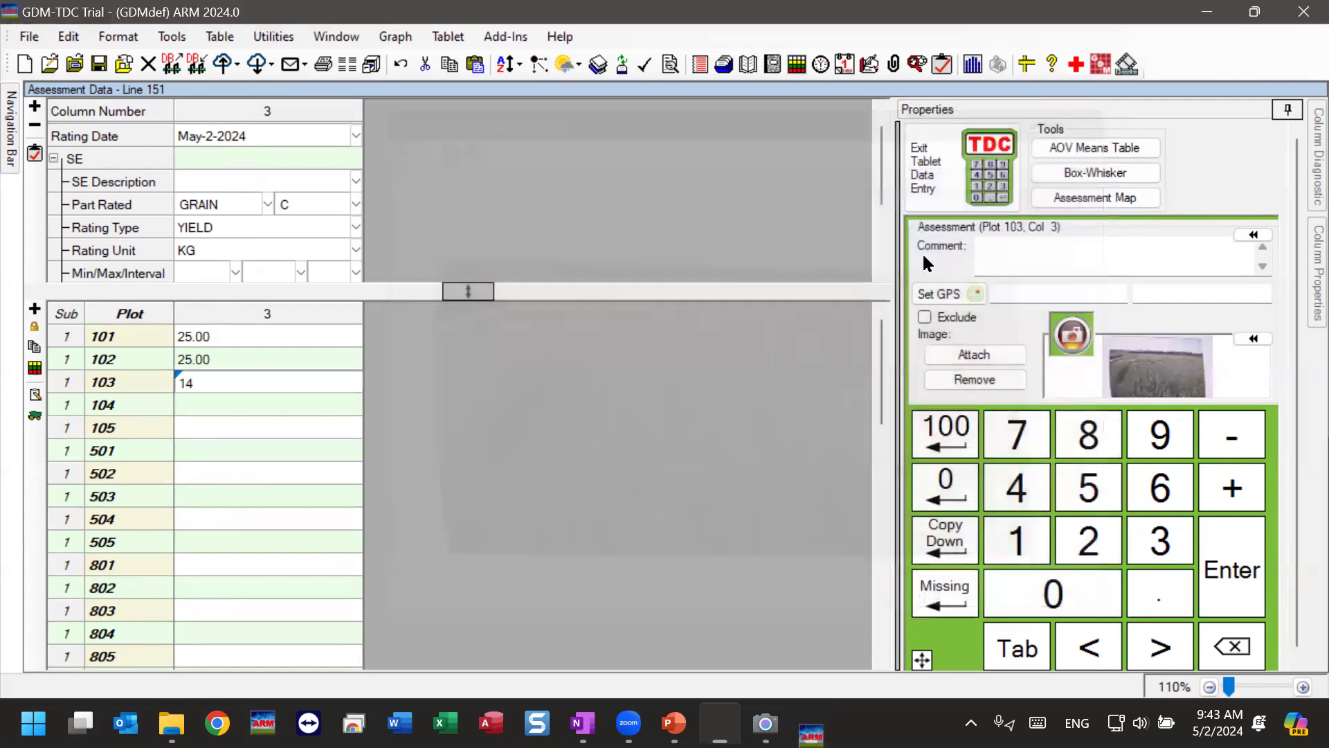
Select plot 104's column 3 value and dock the ARM window to the right, beside the Camera app.
click(204, 409)
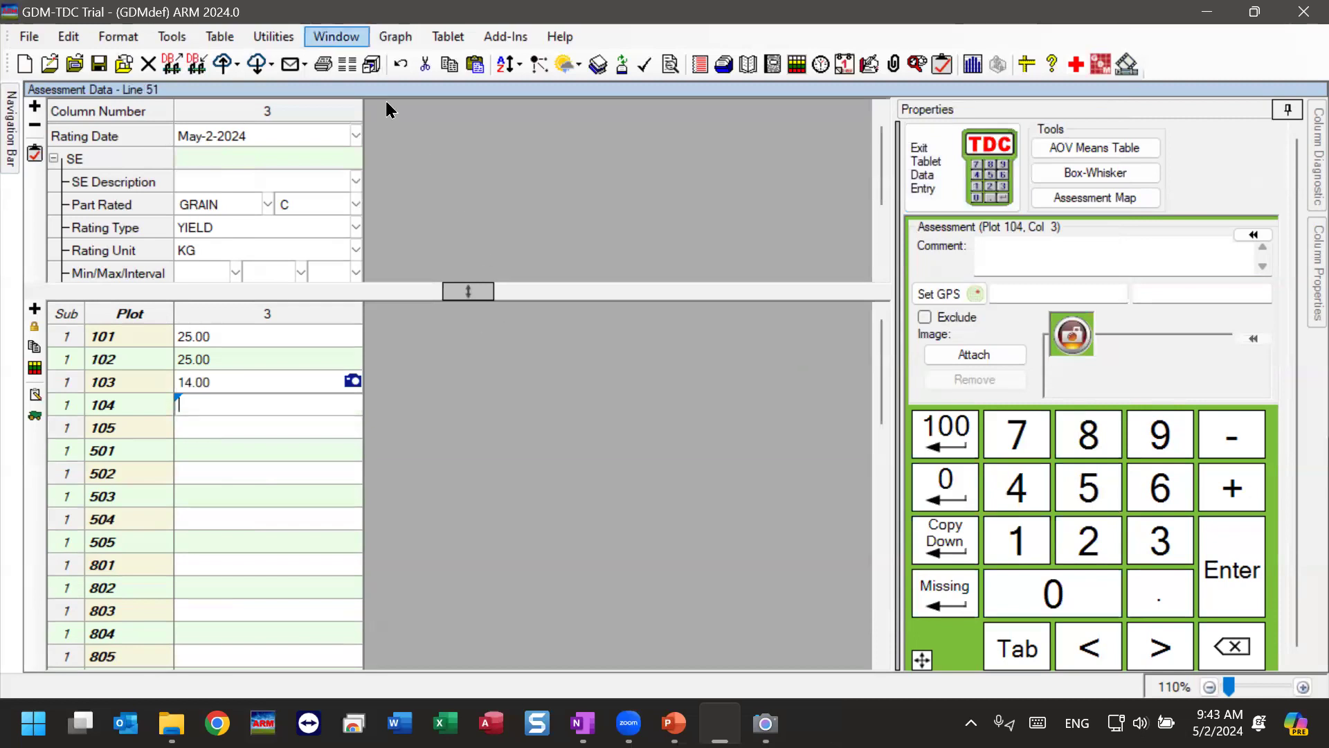
click(336, 36)
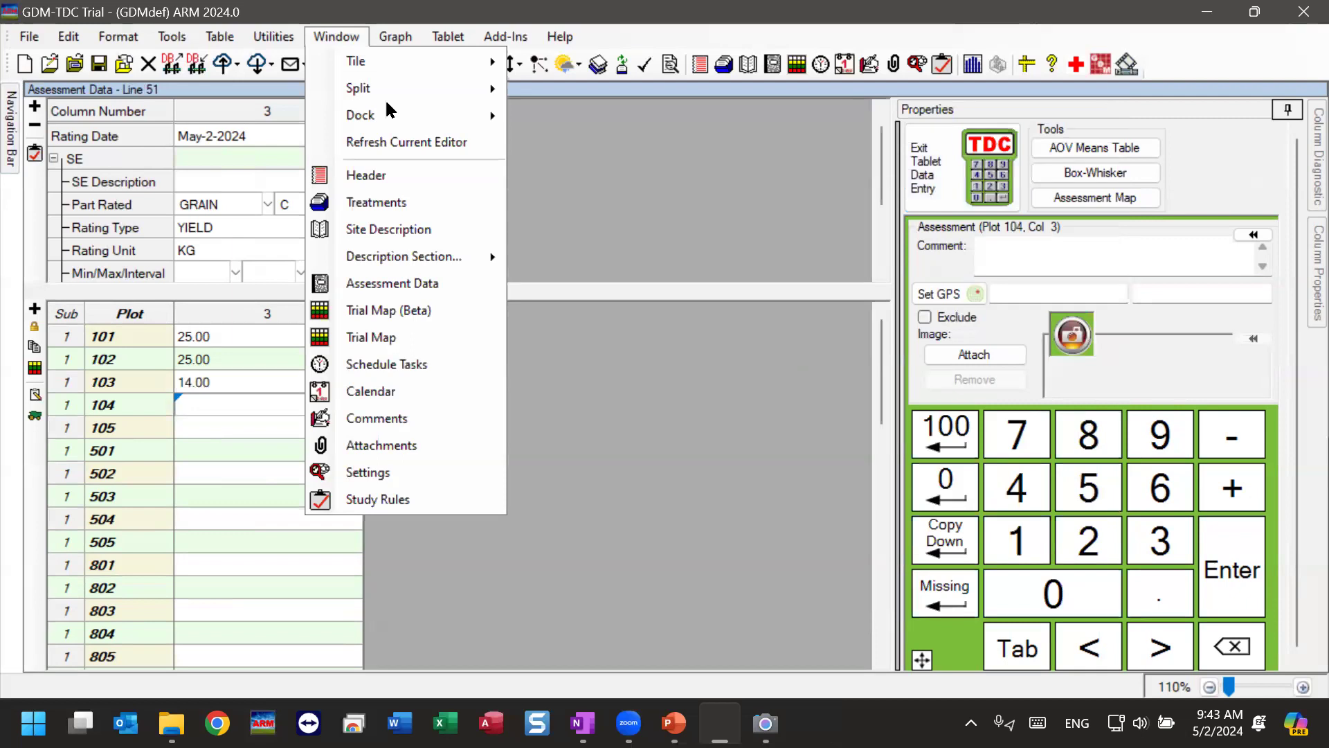
mouse_move(348, 120)
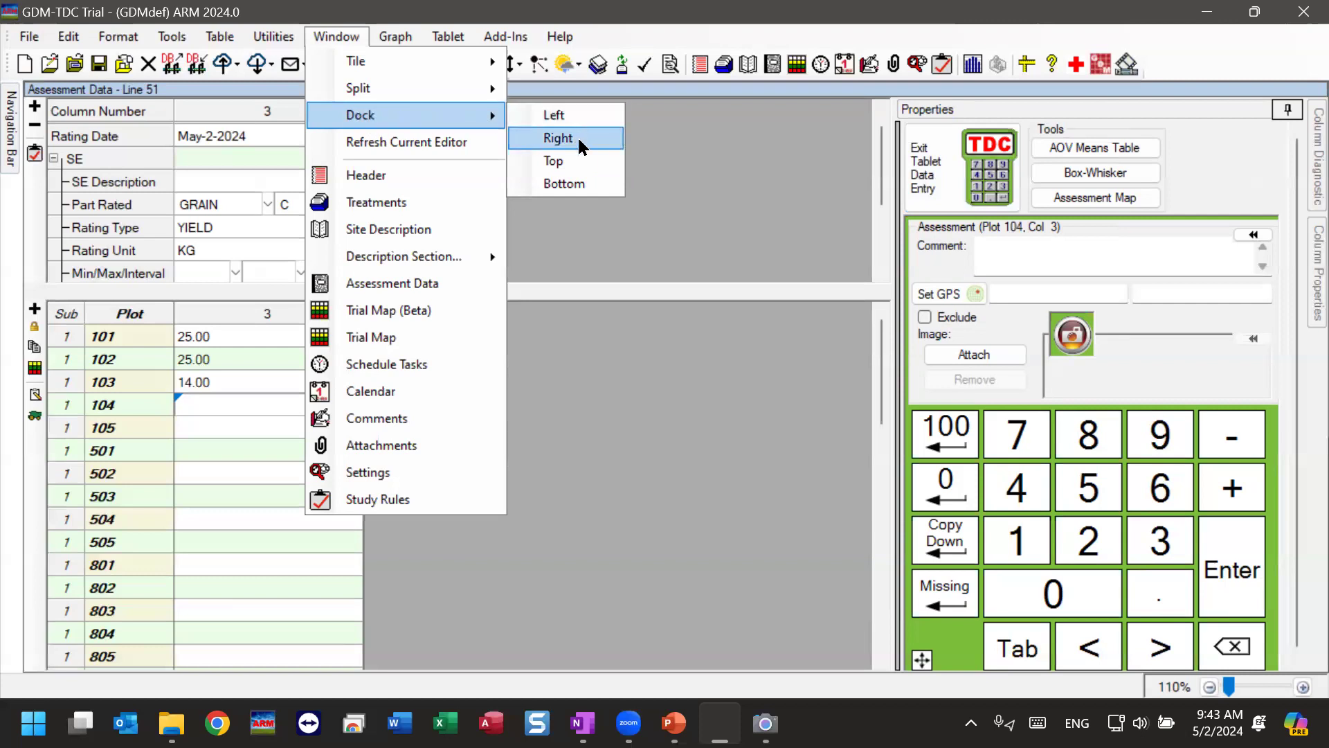
click(558, 137)
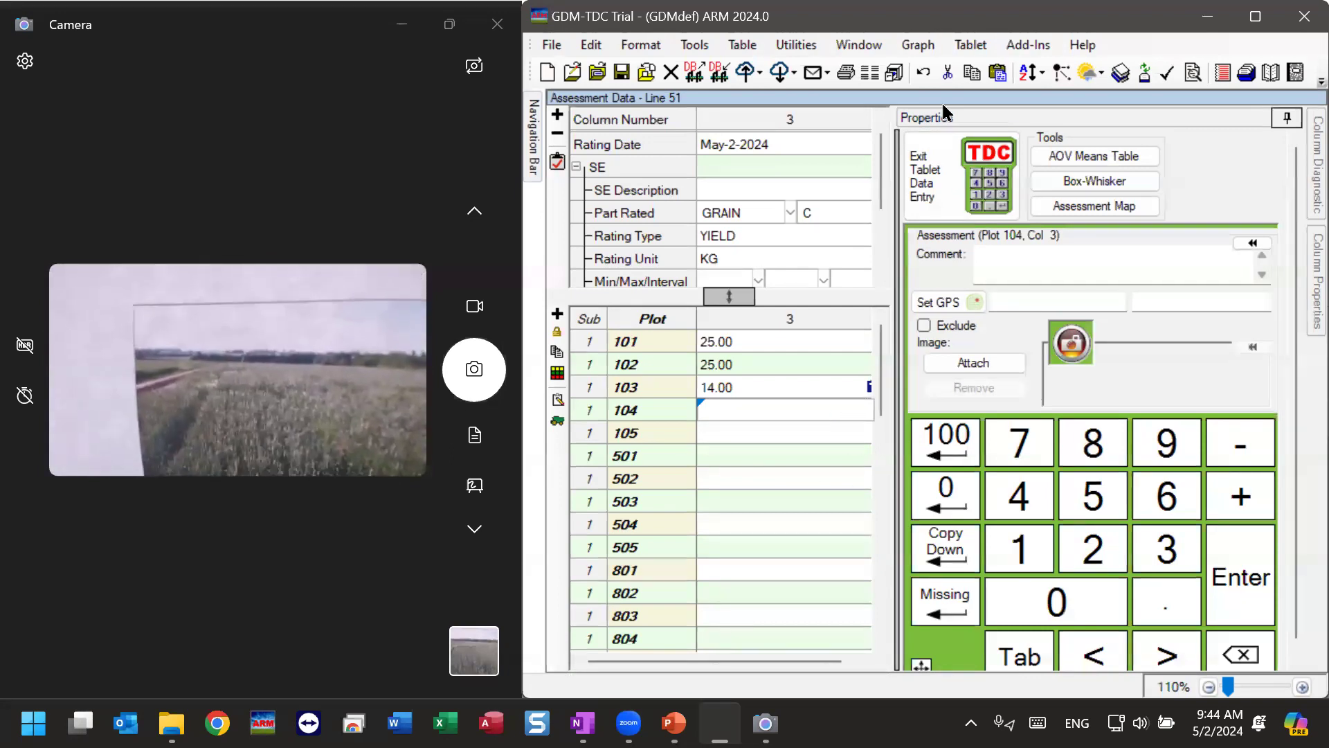
key(alt)
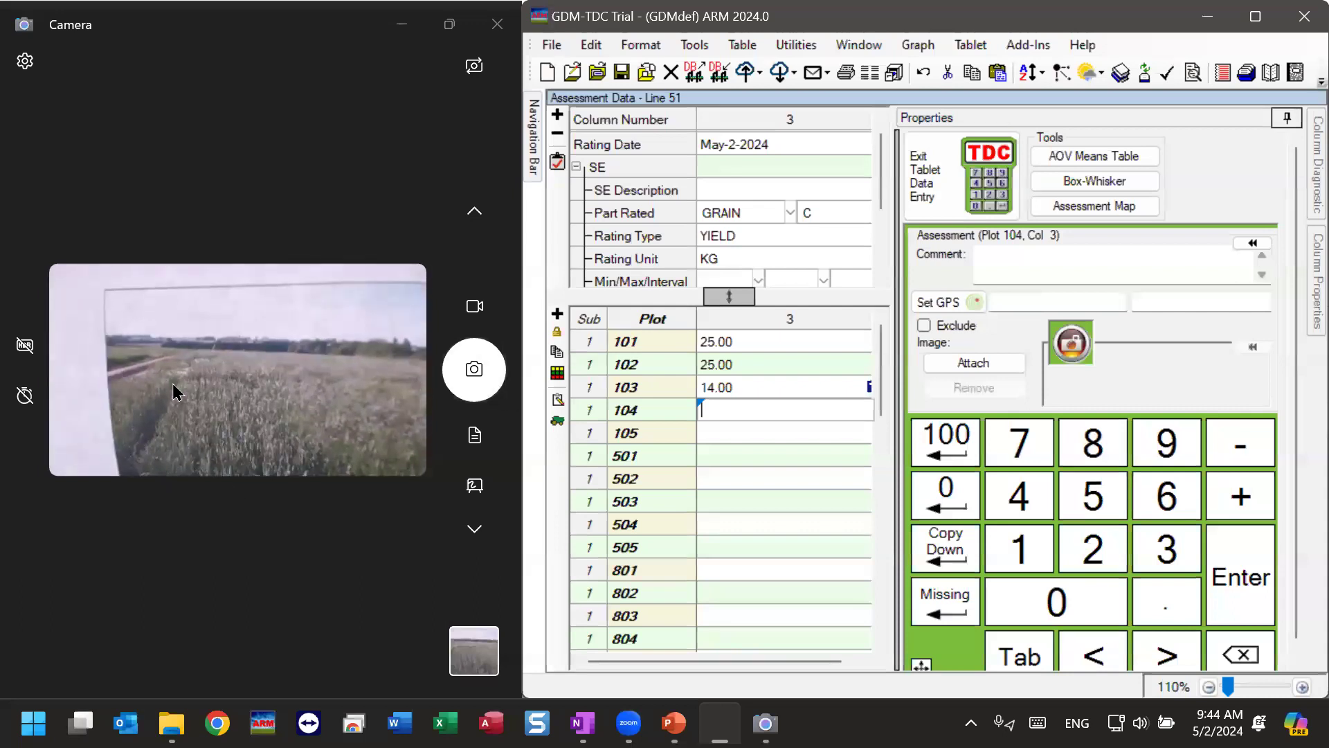
Enter 11 for plot 104's column 3 assessment and take its photo with the Camera app.
click(1041, 547)
click(1041, 547)
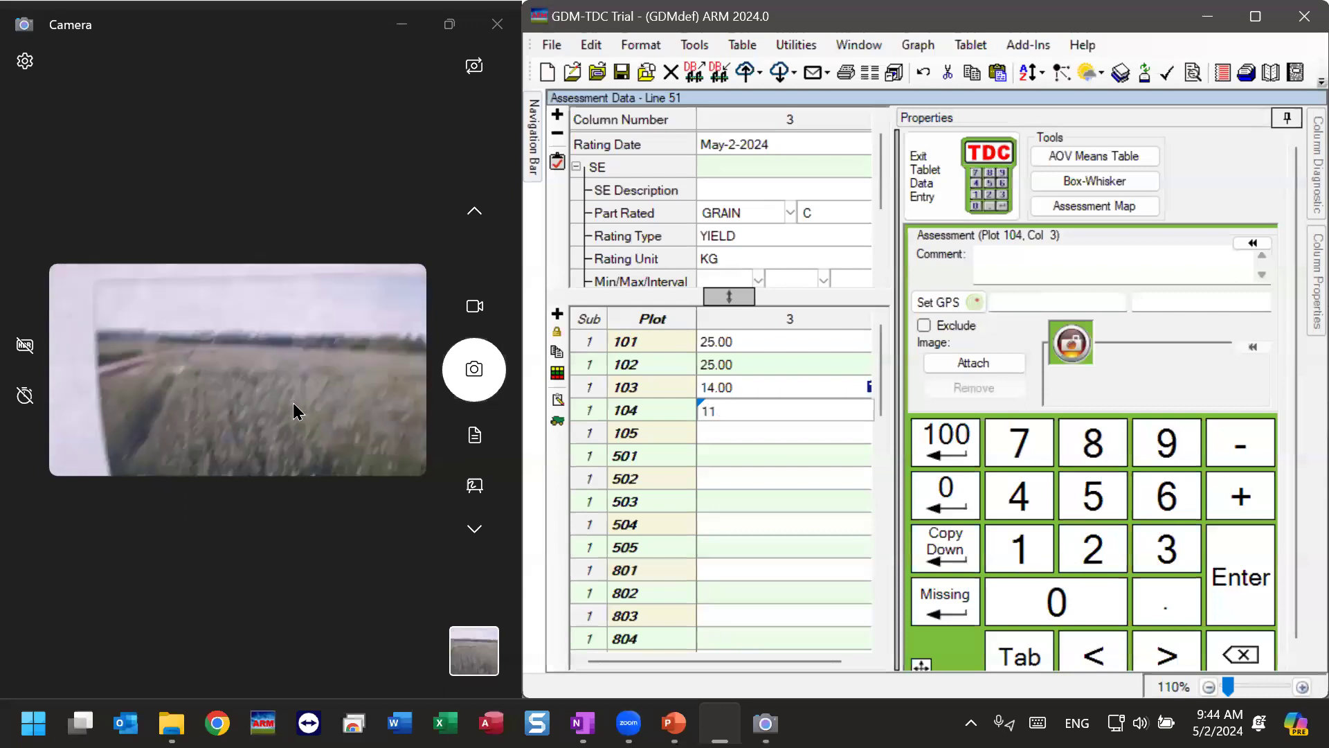
click(476, 371)
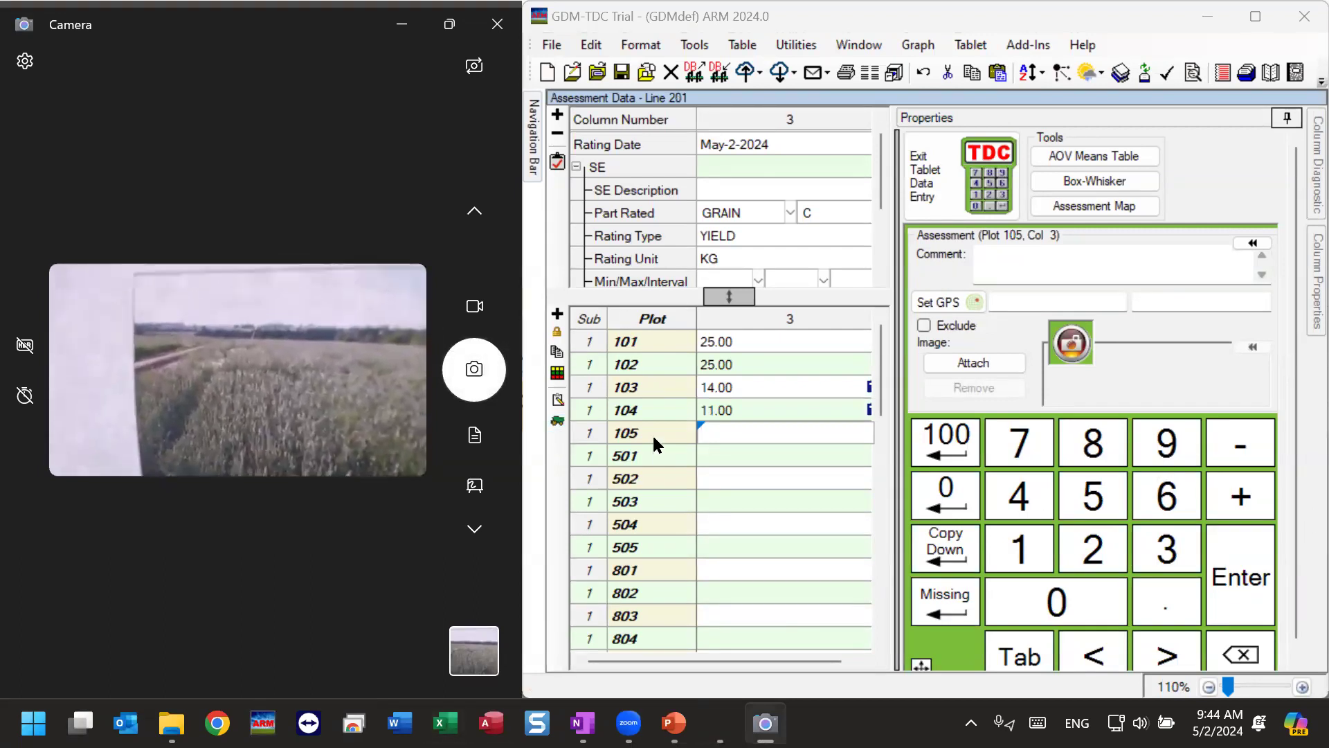
Take the photo for plot 105 with the Camera app and enter 22 as its column 3 assessment.
click(495, 380)
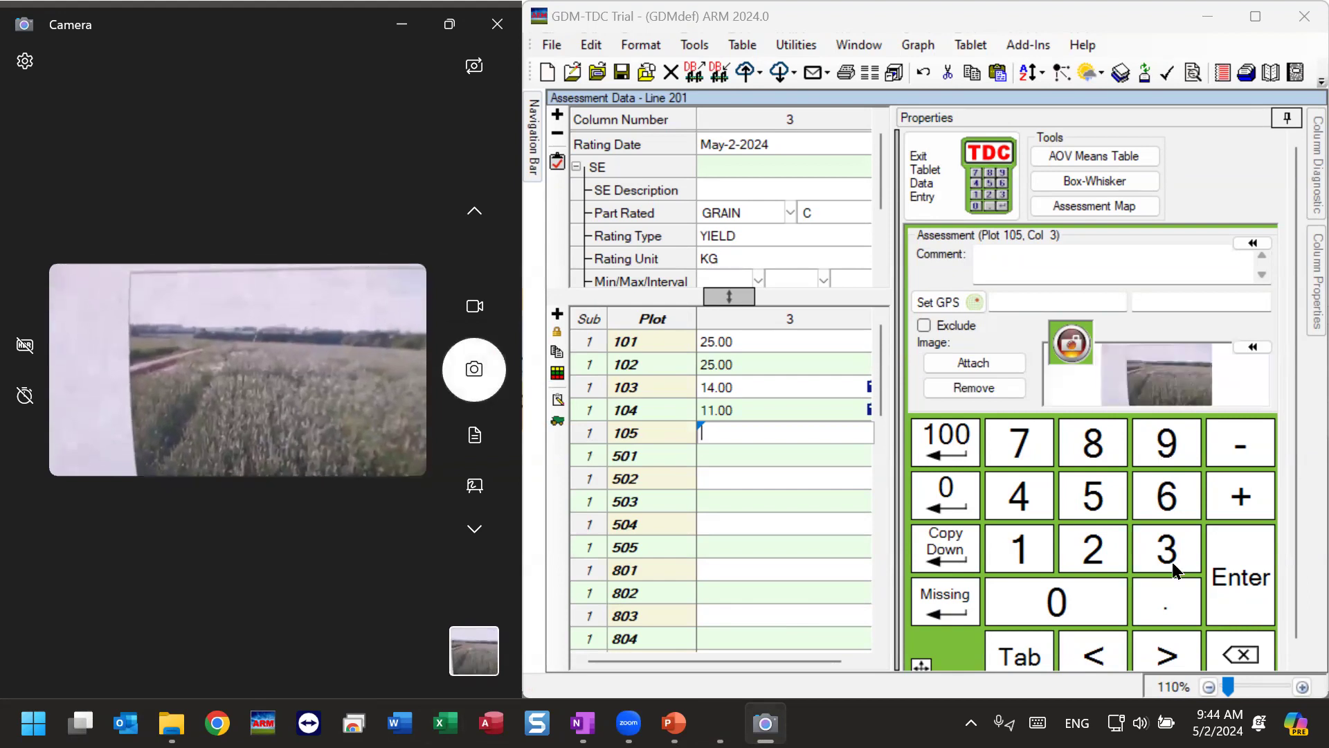
click(1084, 551)
click(1084, 551)
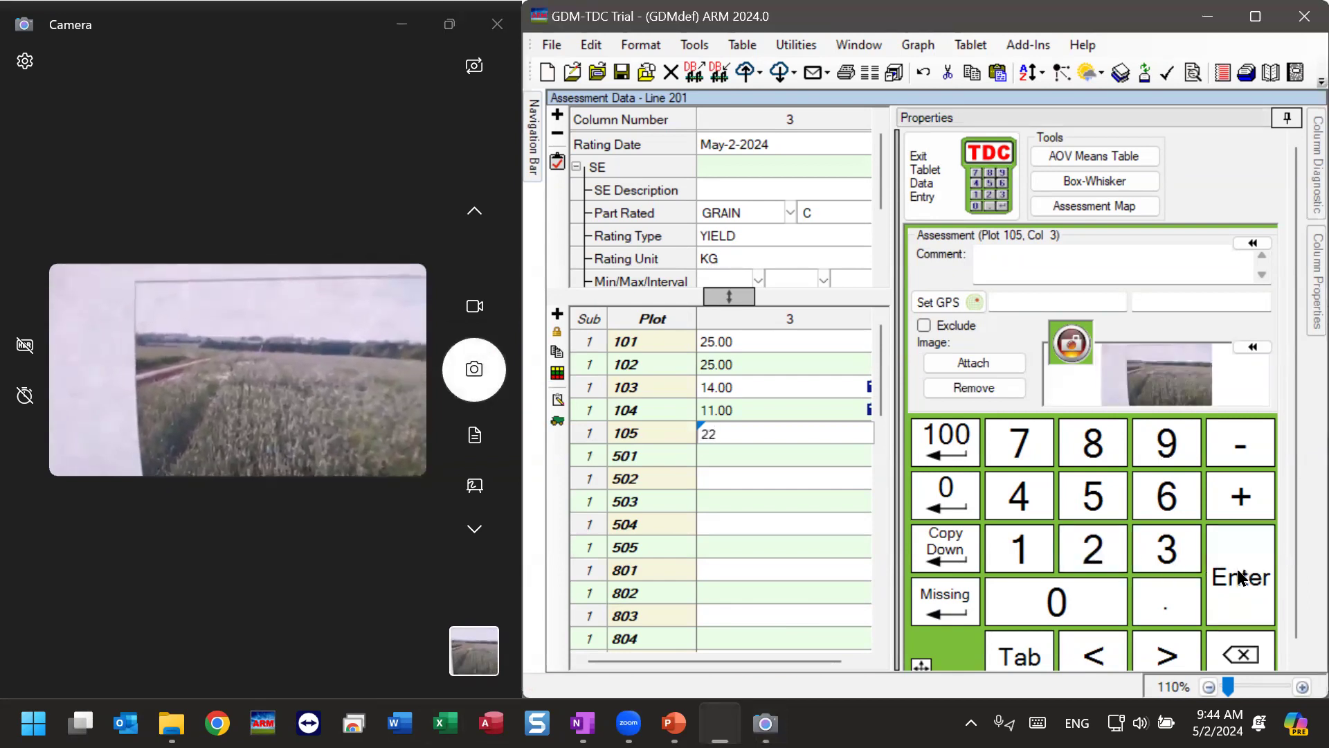
click(1240, 577)
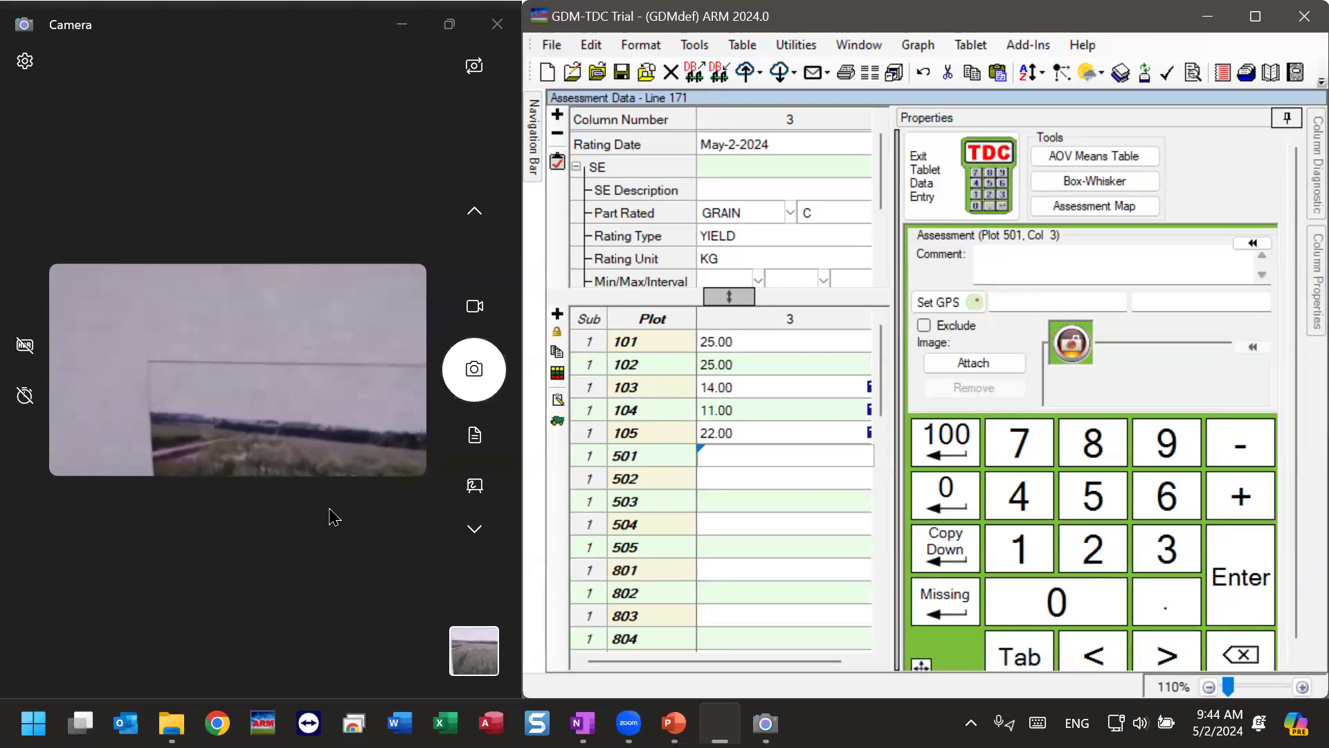
Minimize the Camera app, look over the window docking choices, and maximize the ARM window.
click(402, 24)
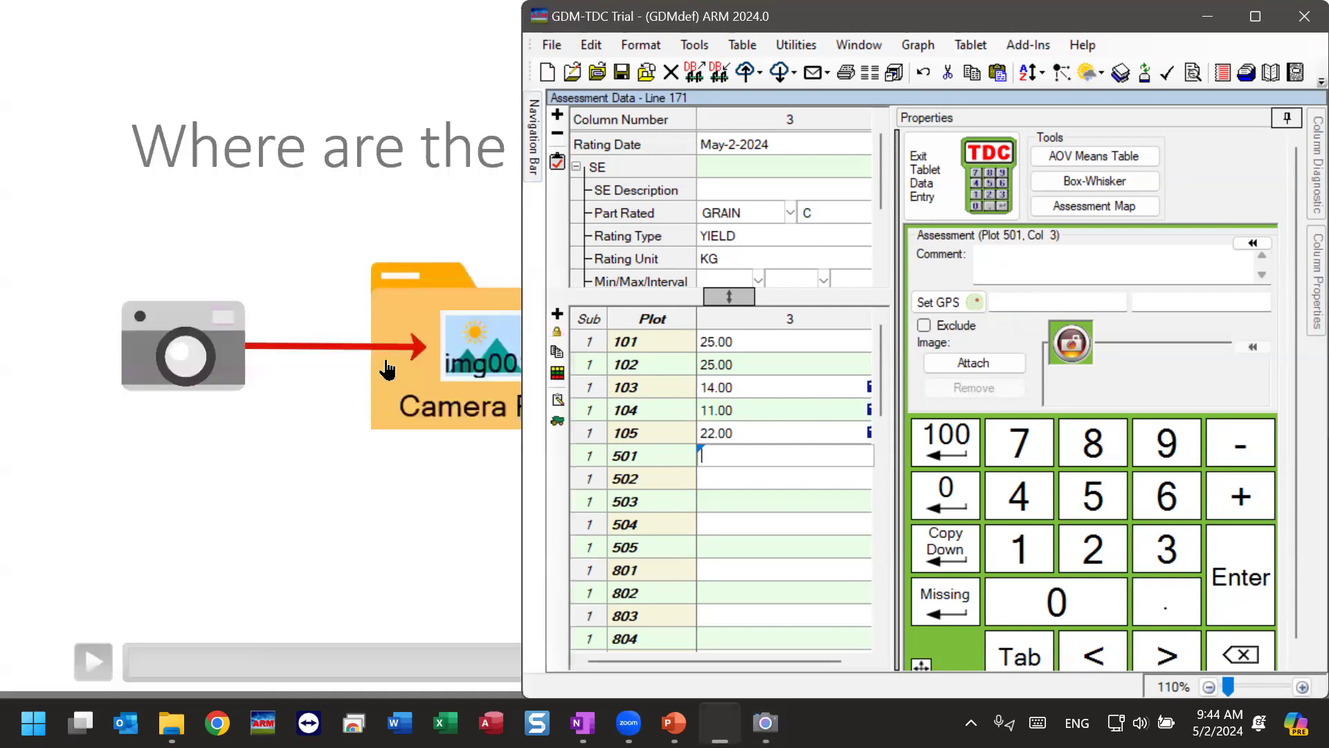
click(858, 44)
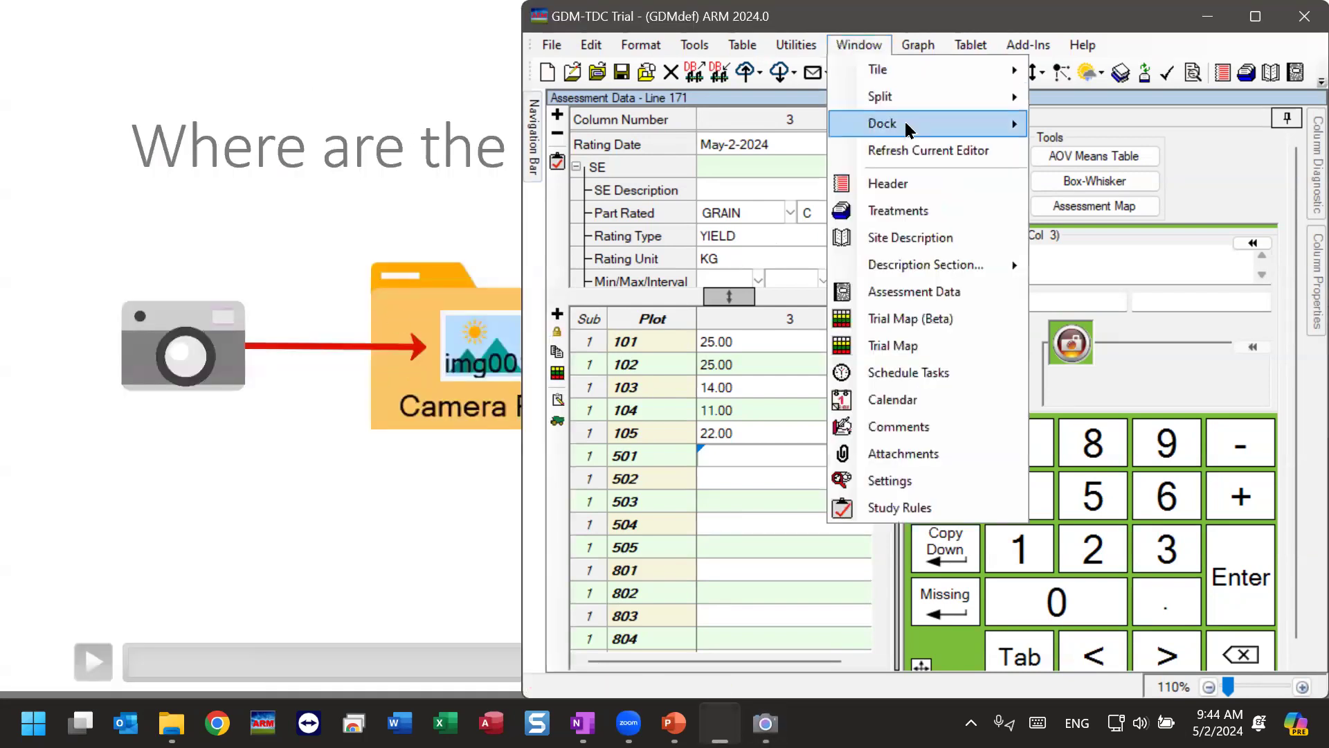
mouse_move(909, 129)
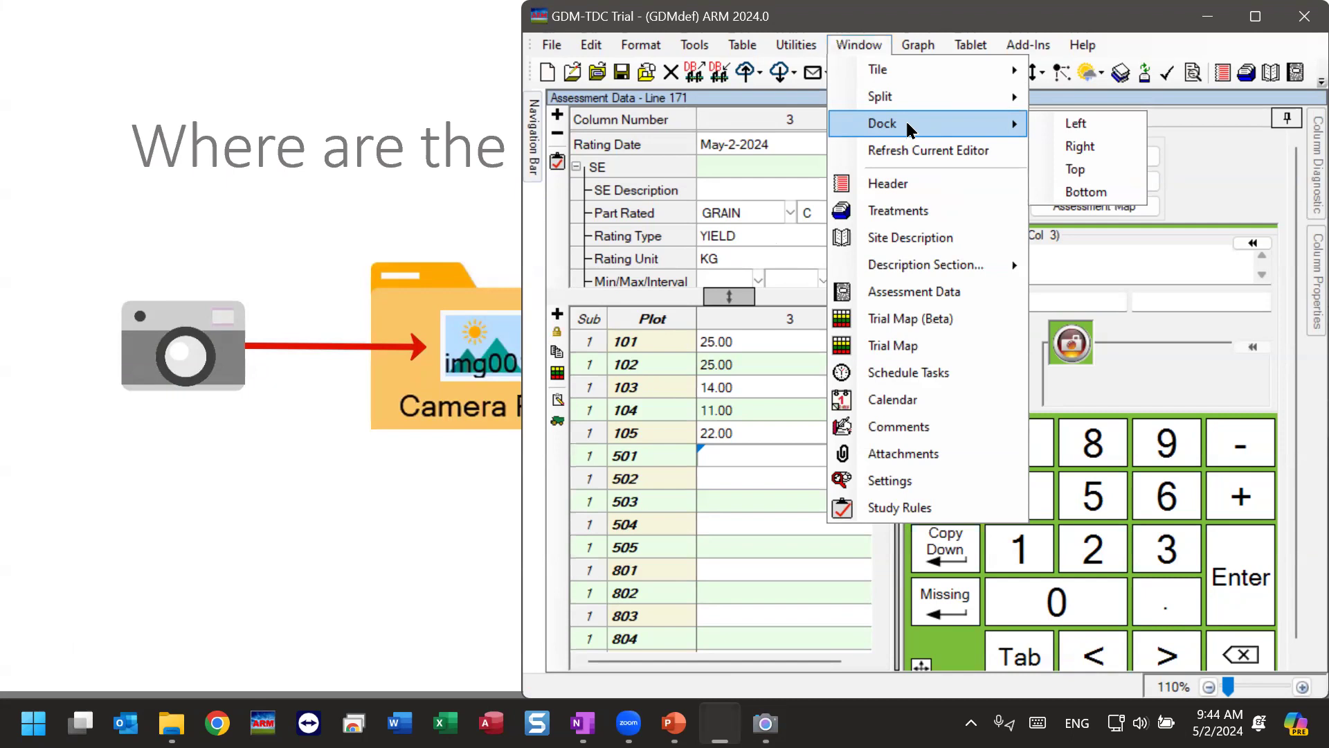
click(1300, 74)
click(1255, 16)
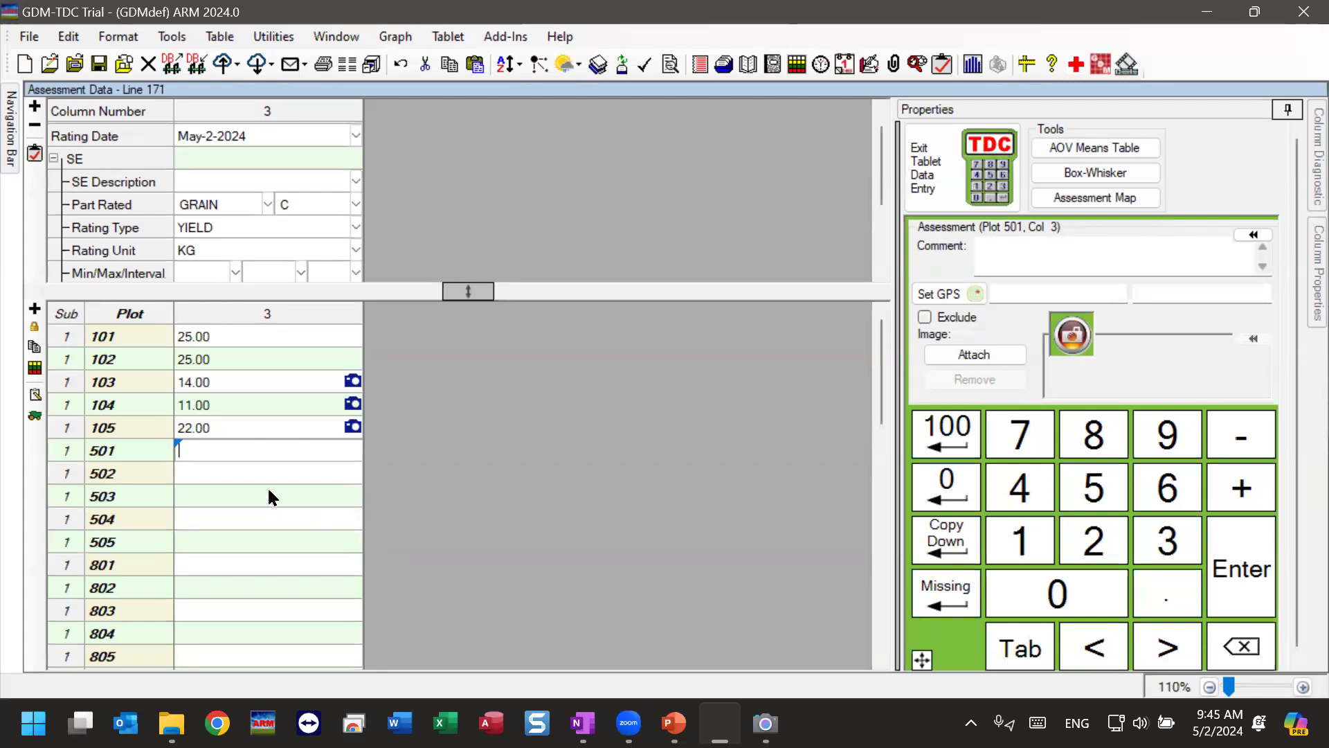
Review the column 3 assessments of plots 105 and 103 with their attached photos, and return to plot 501.
click(268, 416)
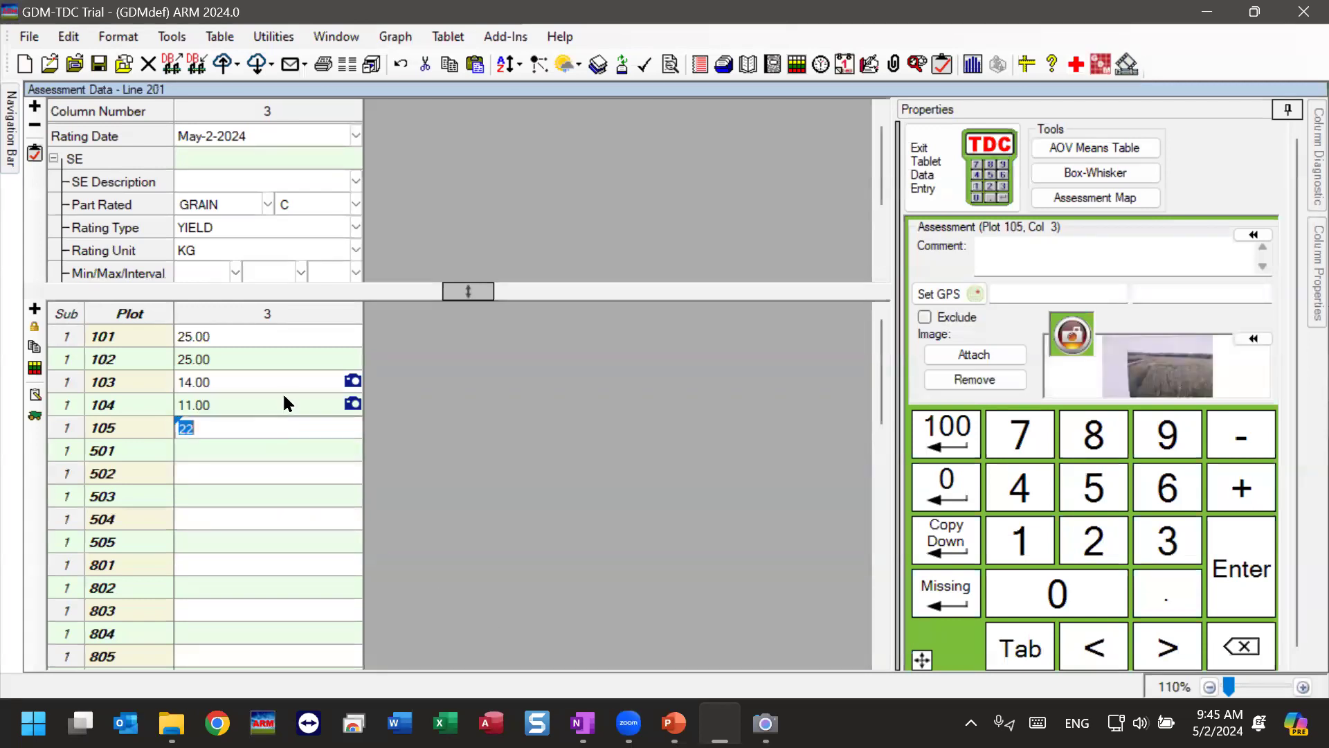
click(285, 374)
key(Return)
key(Return)
key(Return)
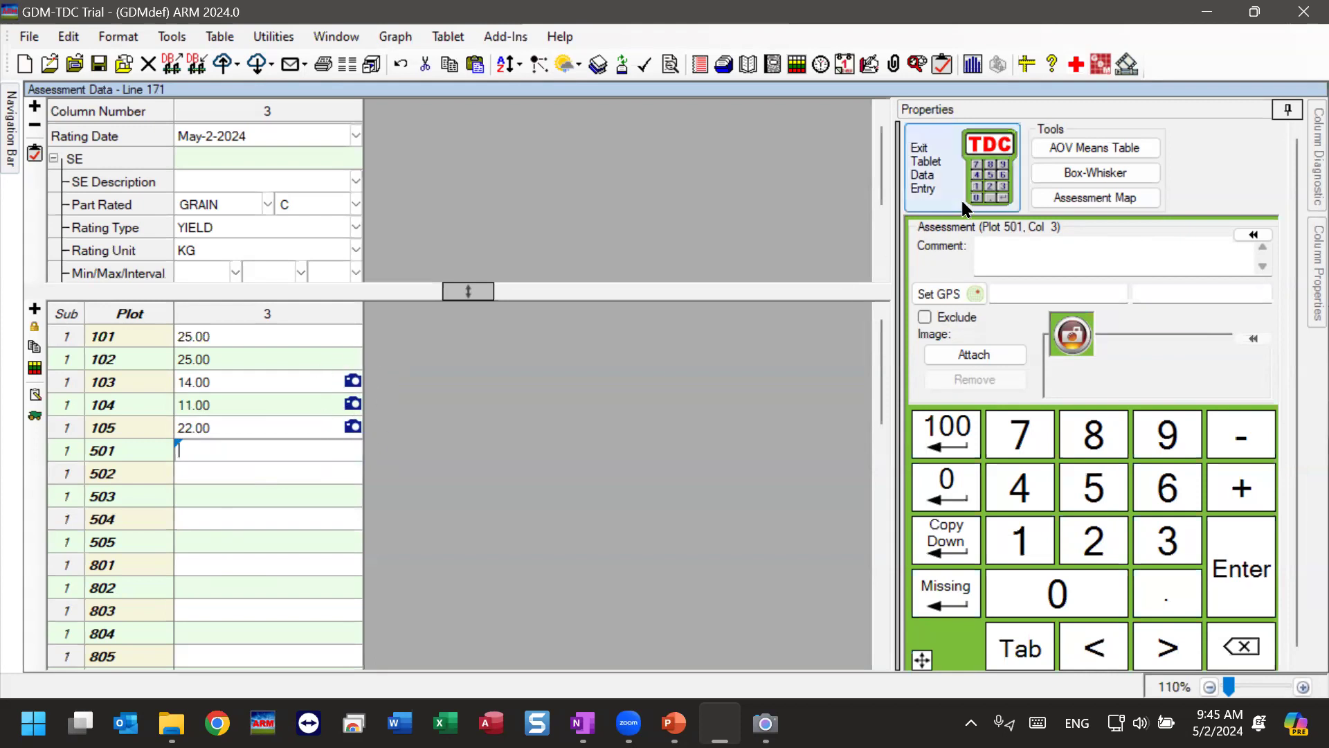
Exit tablet data entry and open the trial's list of attachments.
click(961, 178)
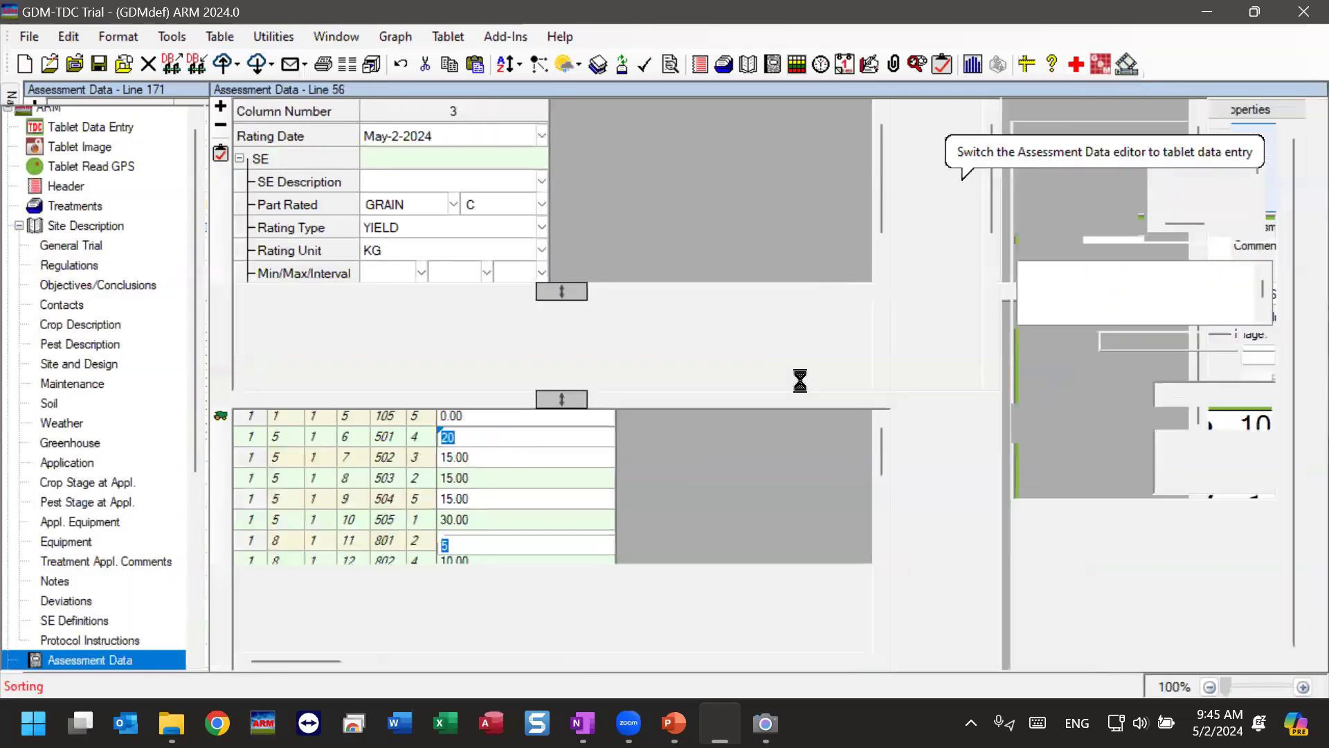
scroll(63, 526, down, 4)
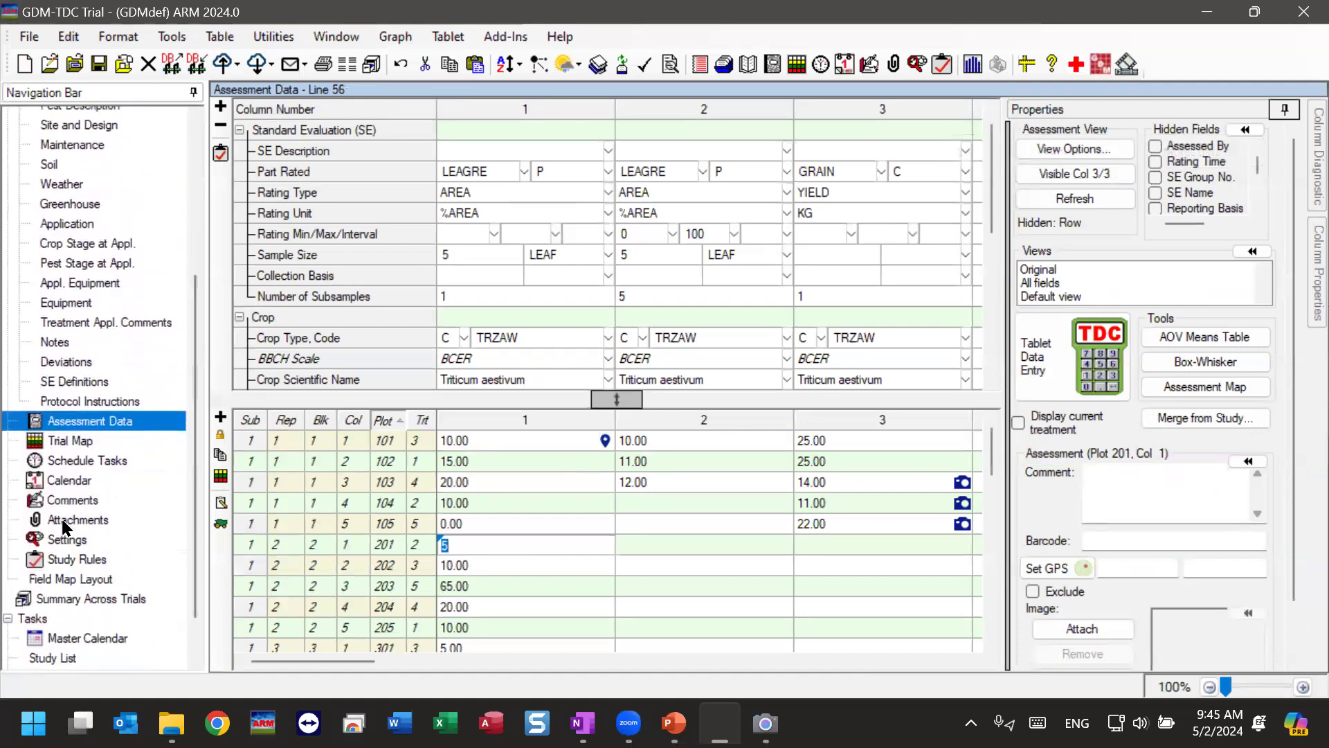
click(66, 525)
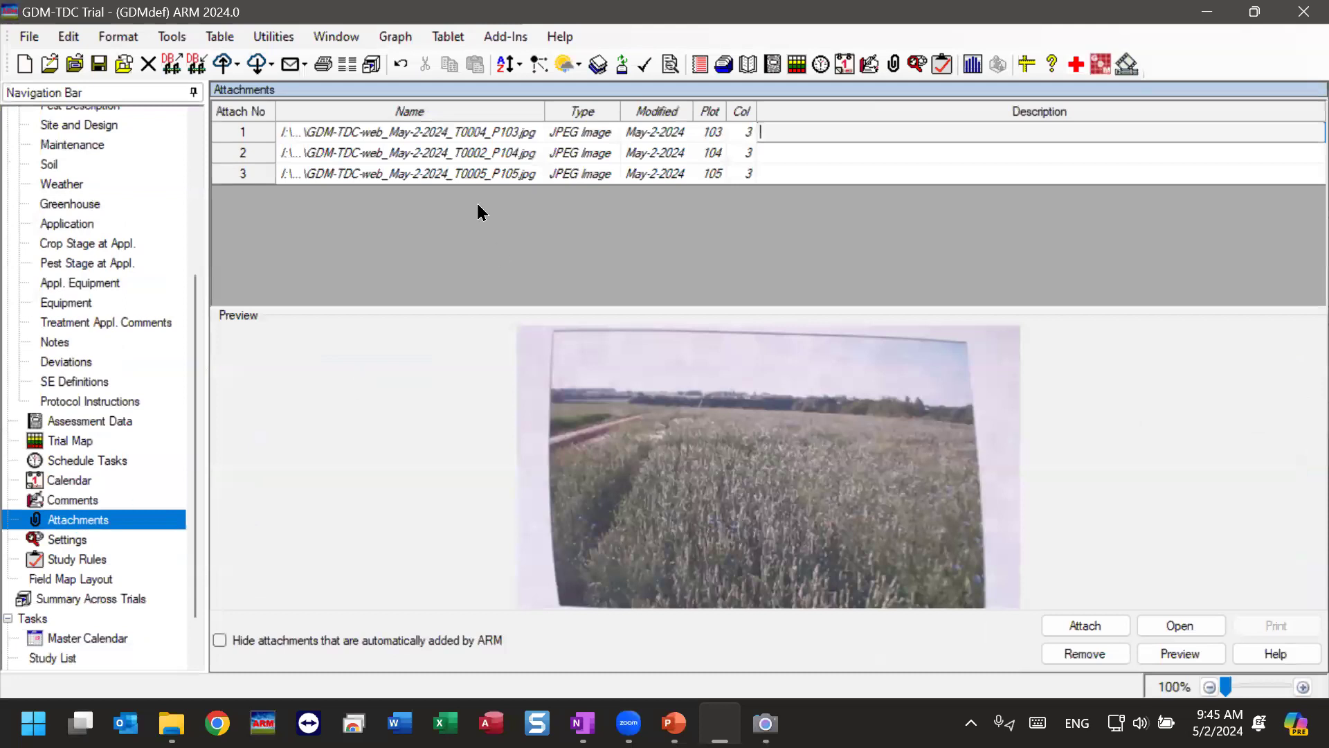
Widen the attachments' Name column to fit the full file paths and examine the file name of plot 103's photo.
click(293, 130)
click(335, 131)
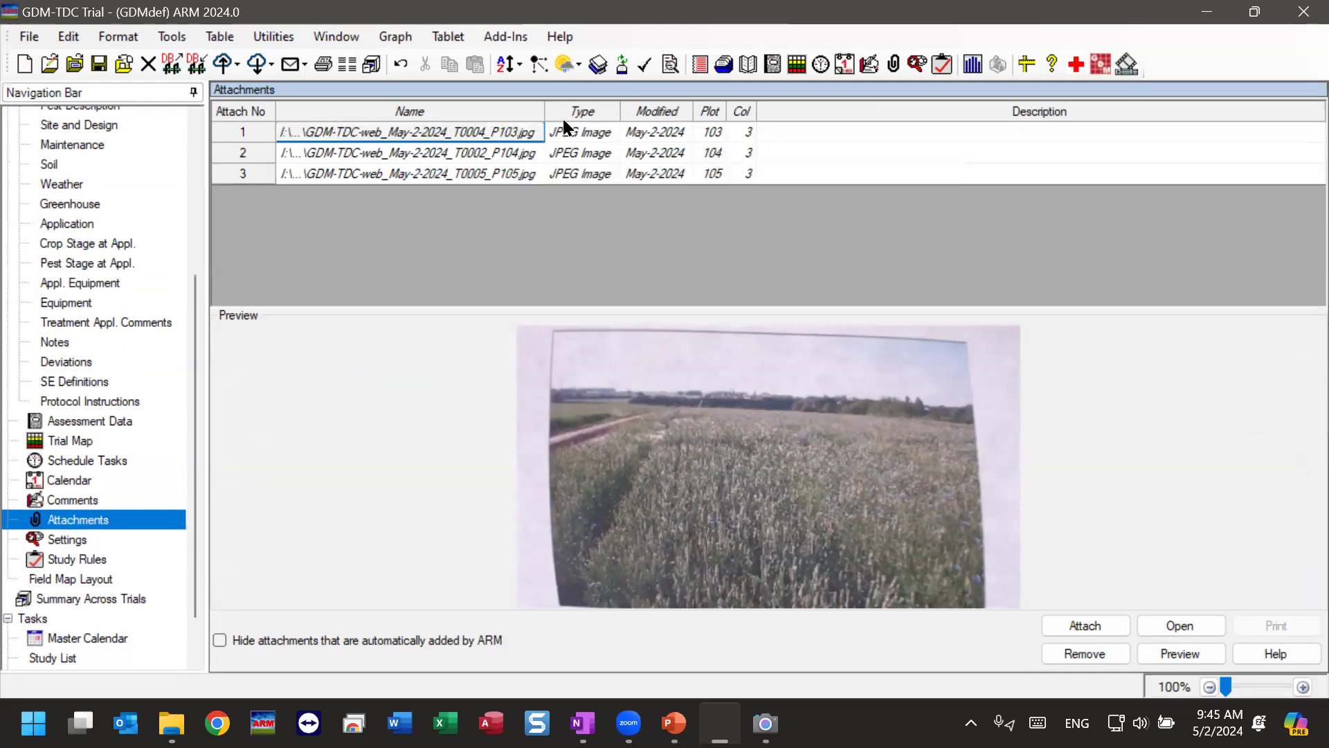
click(543, 111)
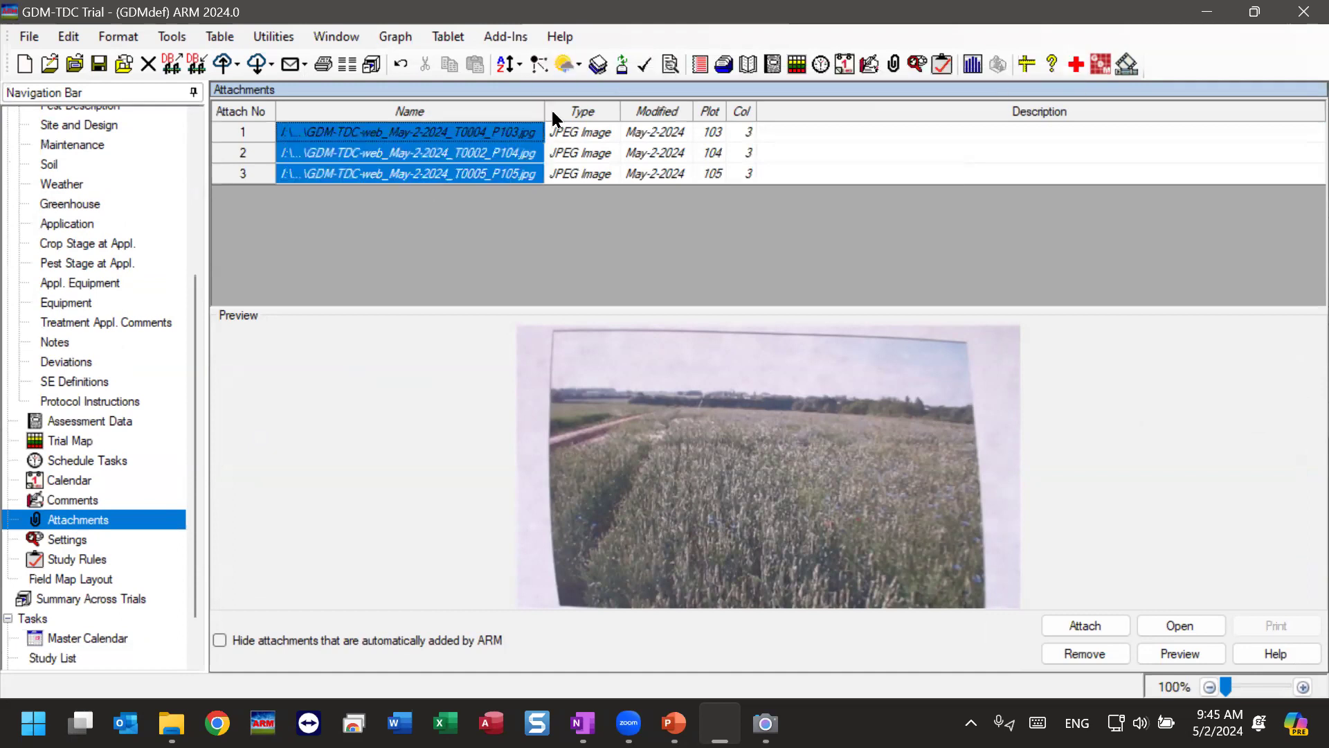
double_click(543, 110)
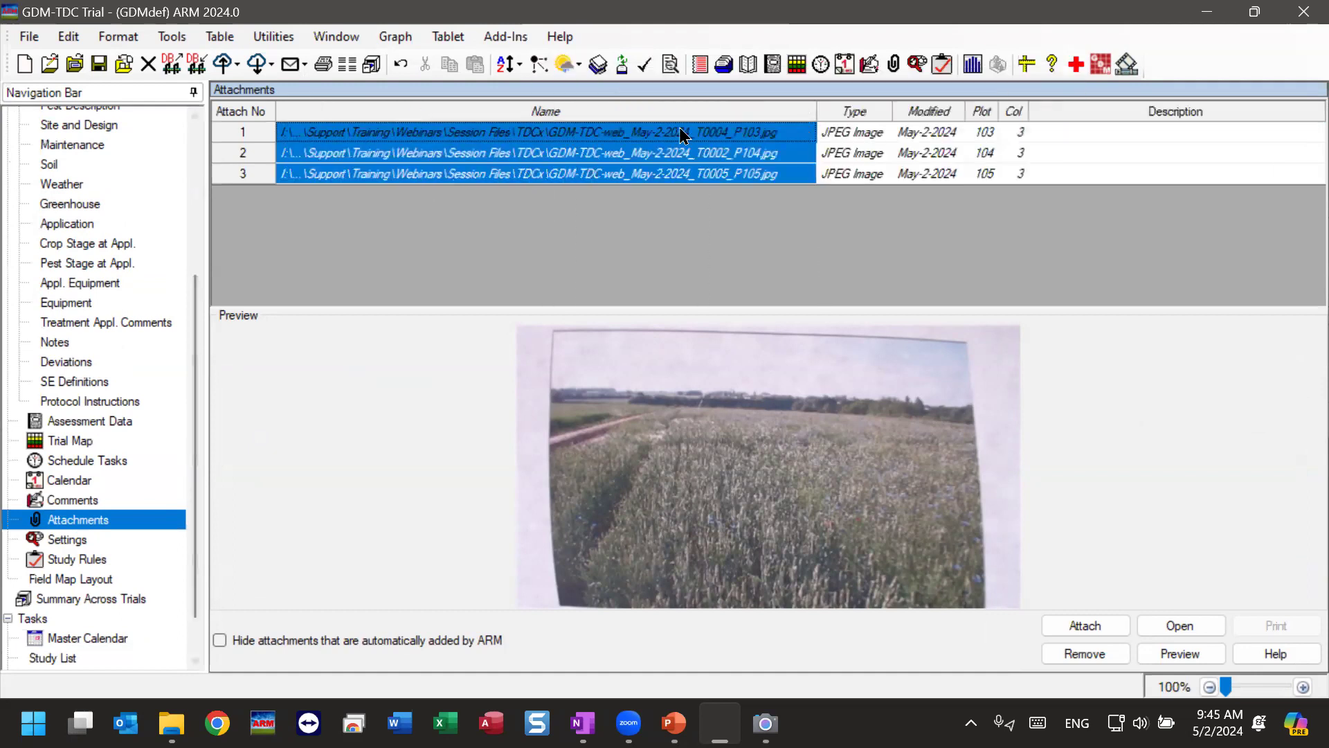
click(615, 138)
drag(554, 132, 770, 137)
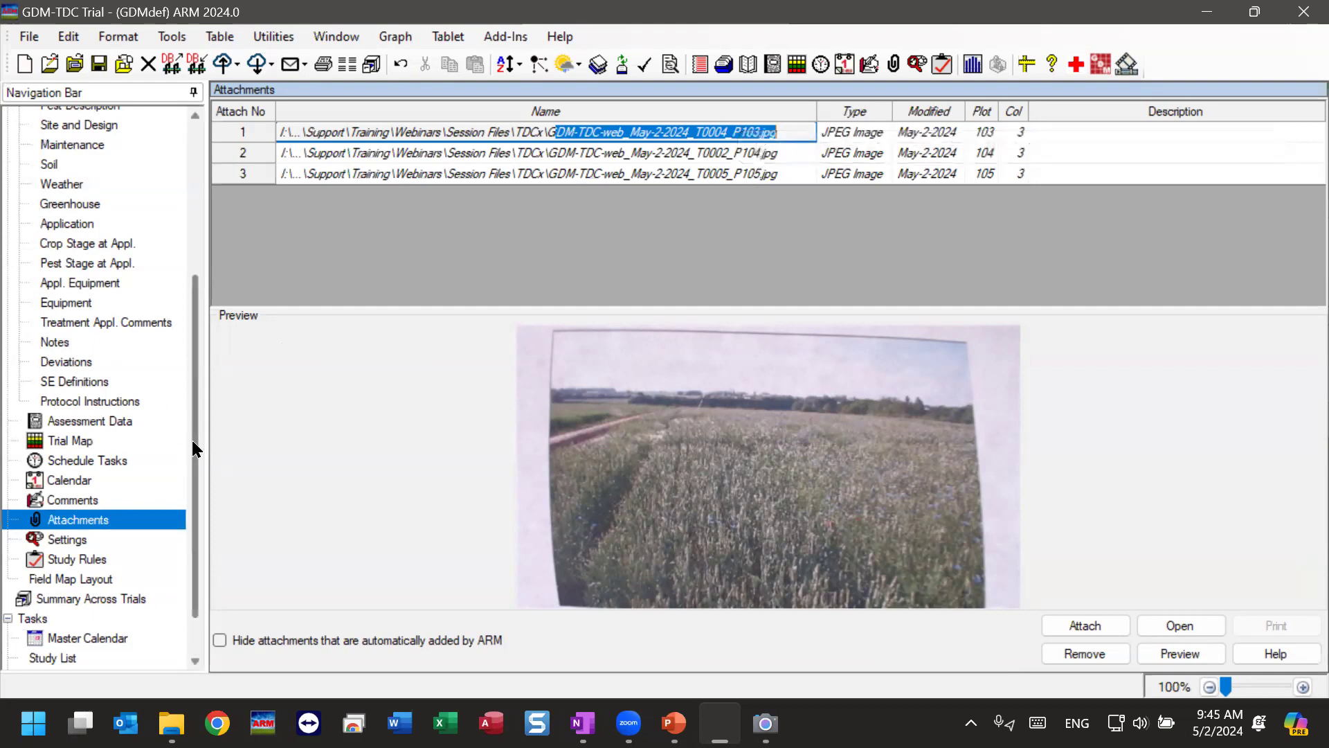
Return to the assessment data and examine the image options for the column 3 assessments of plots 103 and 201.
click(121, 422)
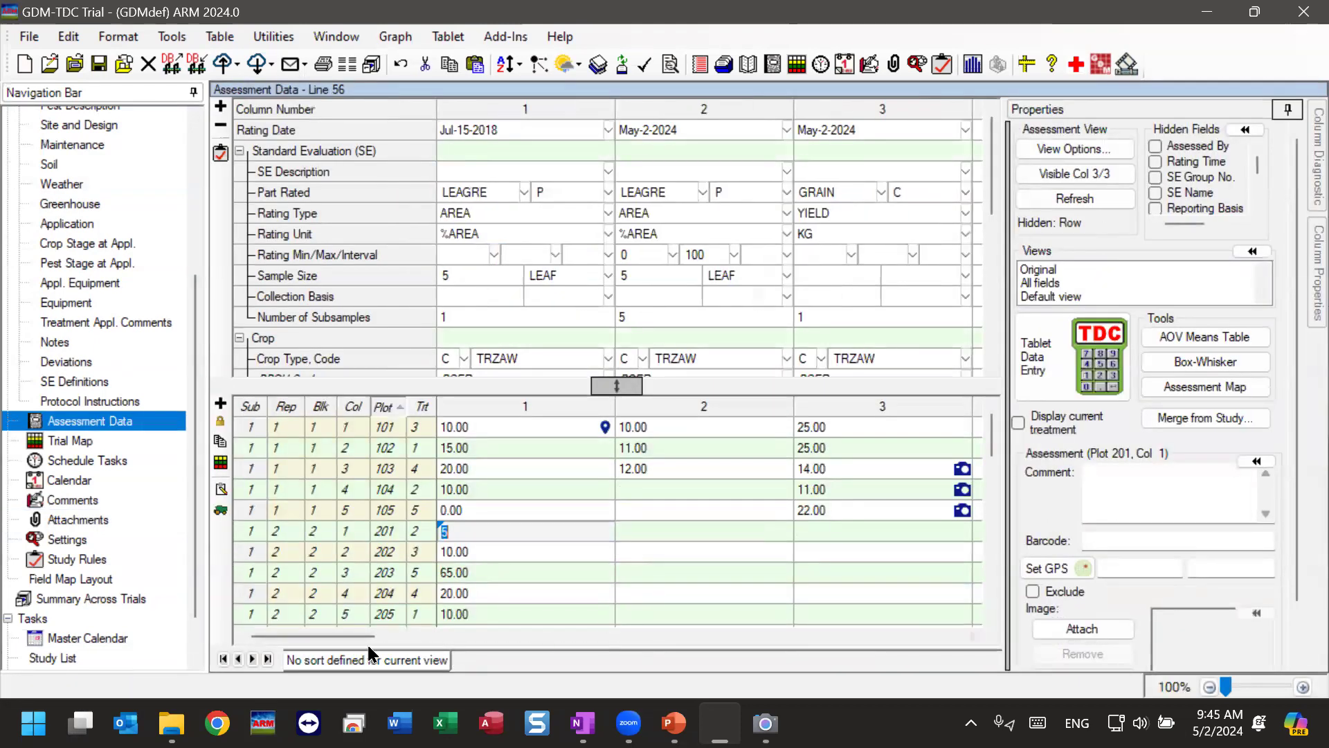
drag(373, 637, 393, 639)
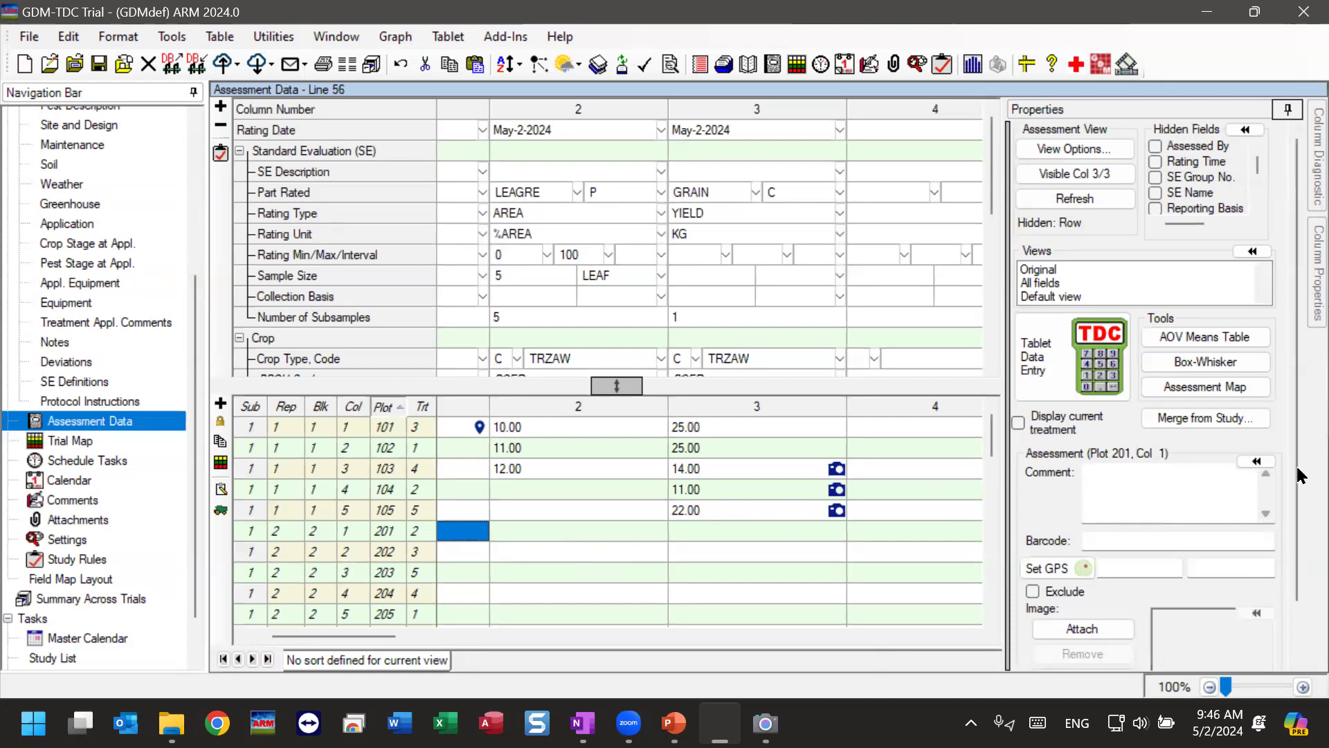
drag(1296, 447, 1293, 590)
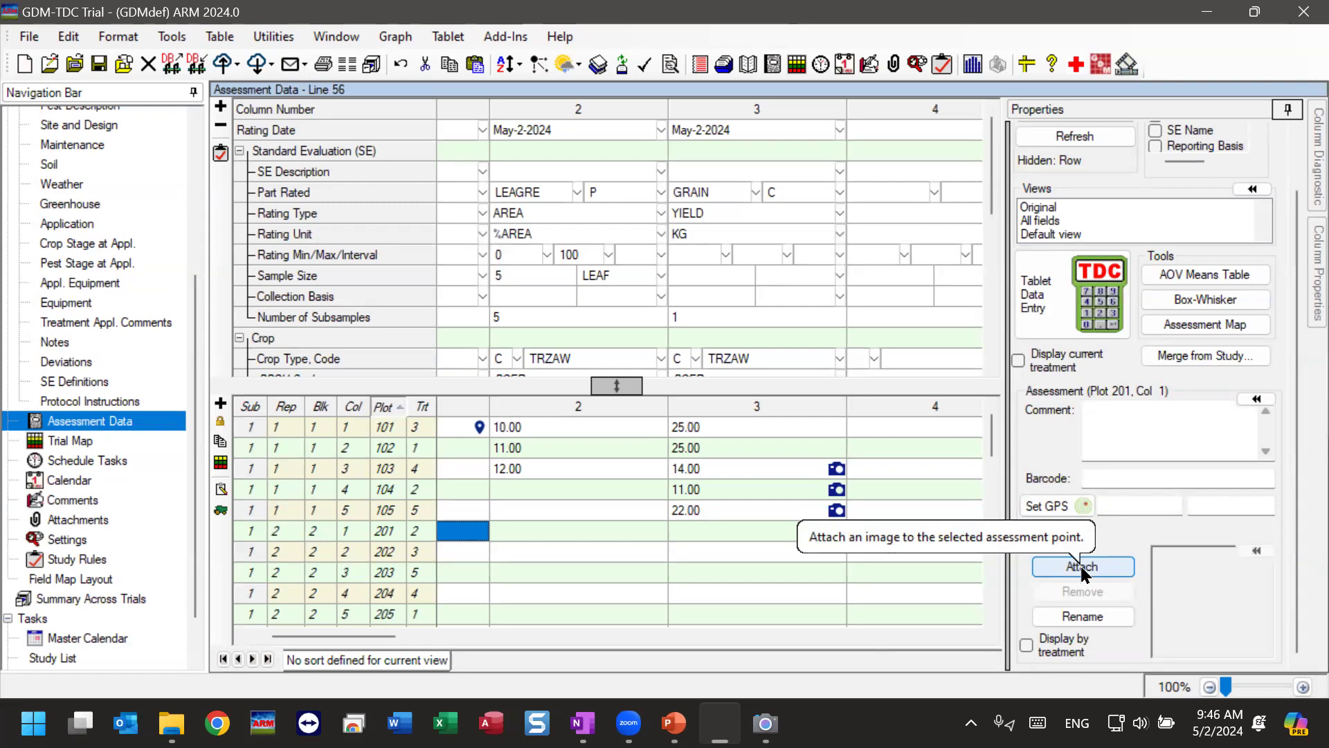
click(713, 471)
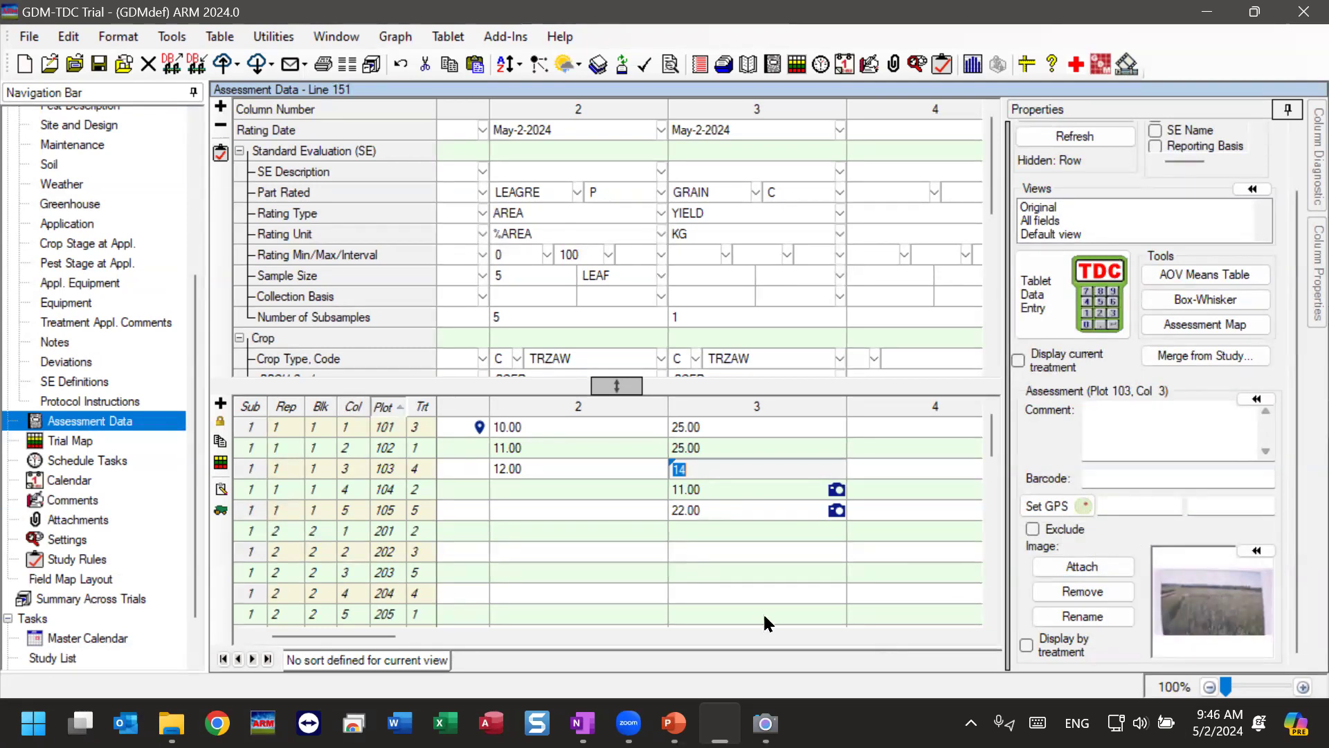
click(712, 528)
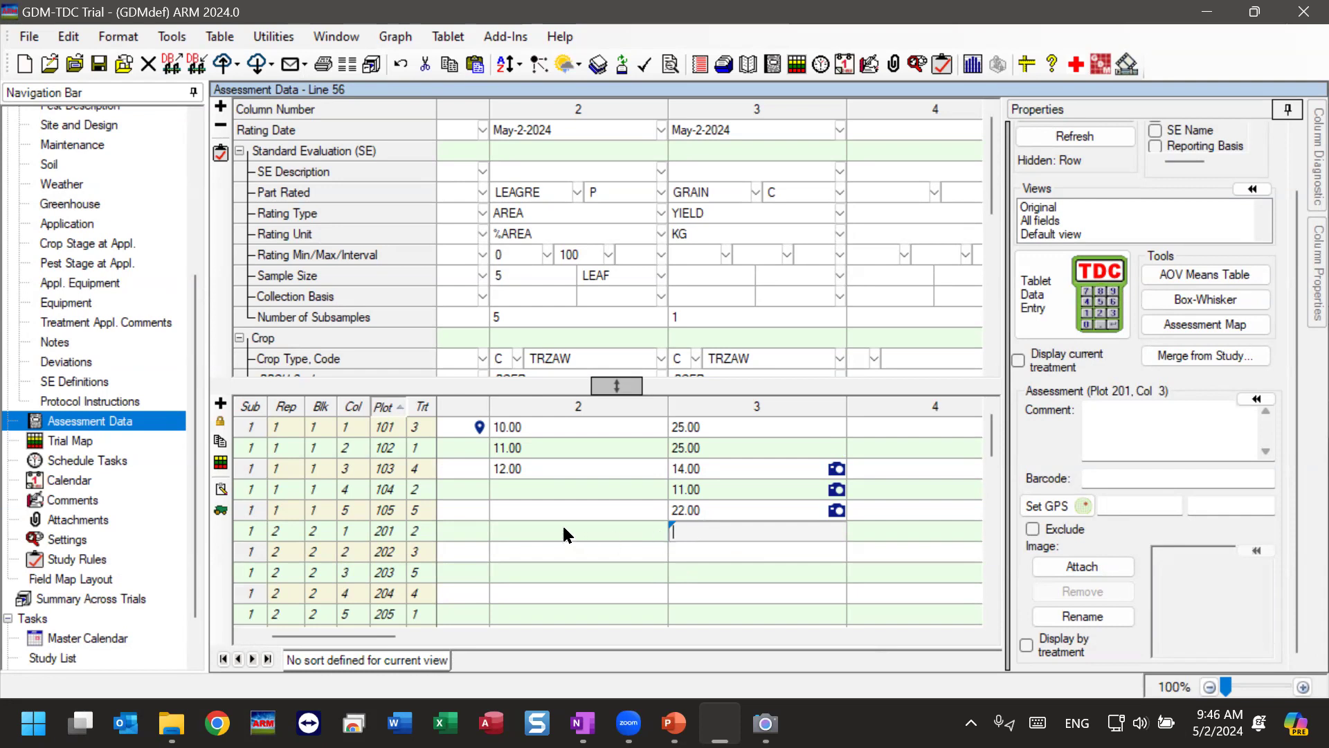
drag(356, 635, 290, 634)
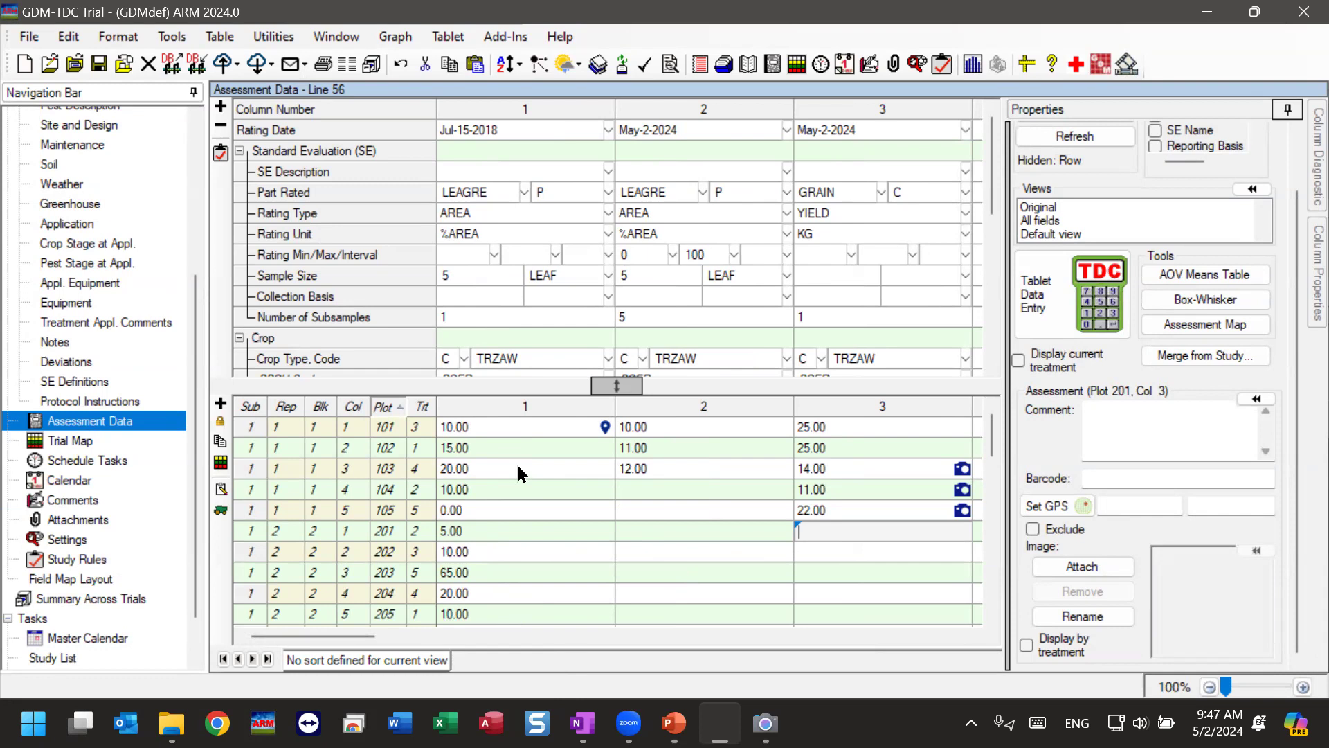
From plot 102's column 1 value, open the tablet data entry options and set the current selection to column 1.
click(503, 447)
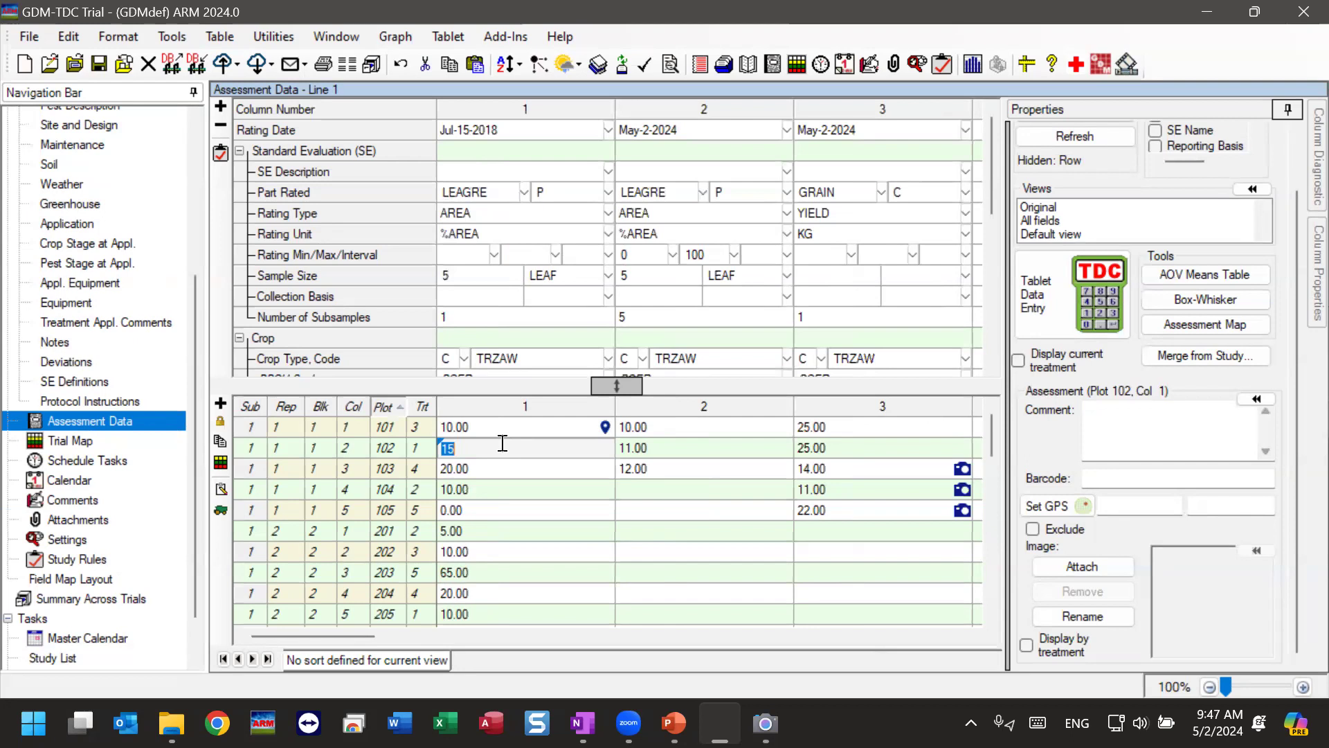
click(1064, 322)
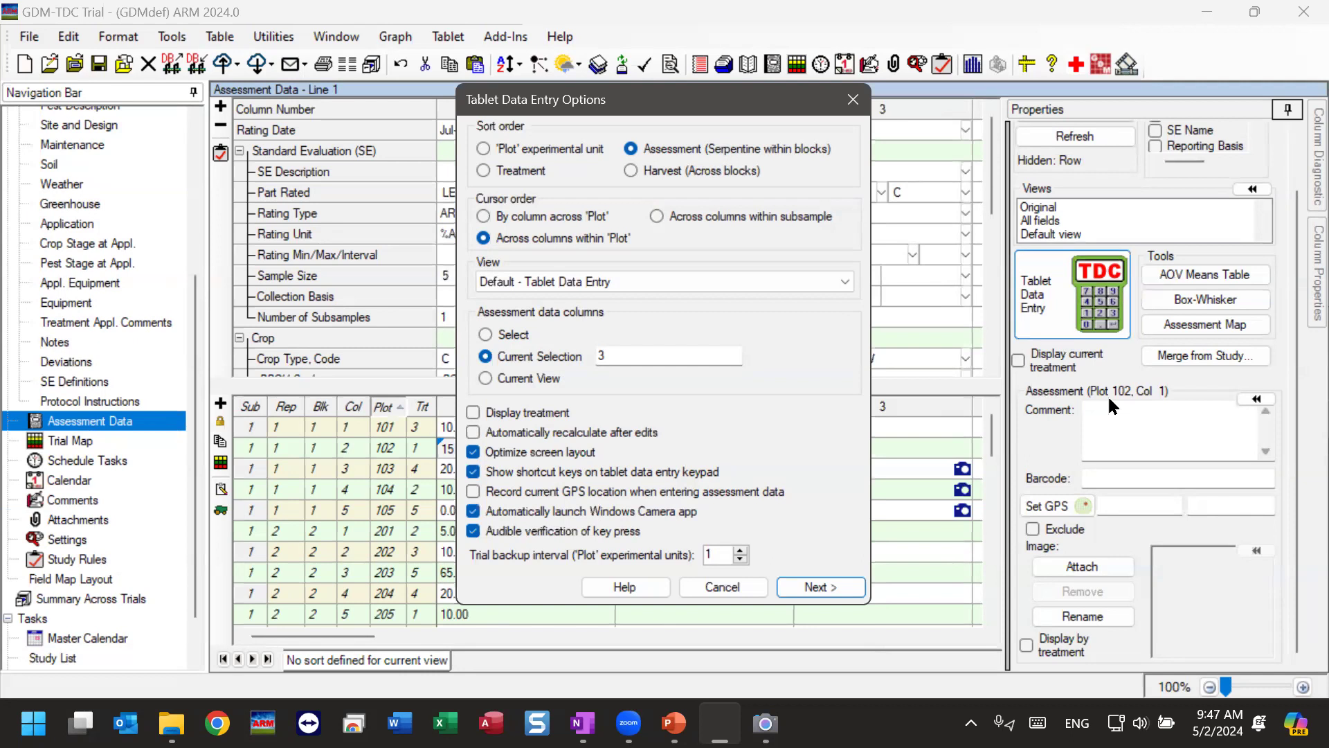
click(628, 347)
key(BackSpace)
text(1)
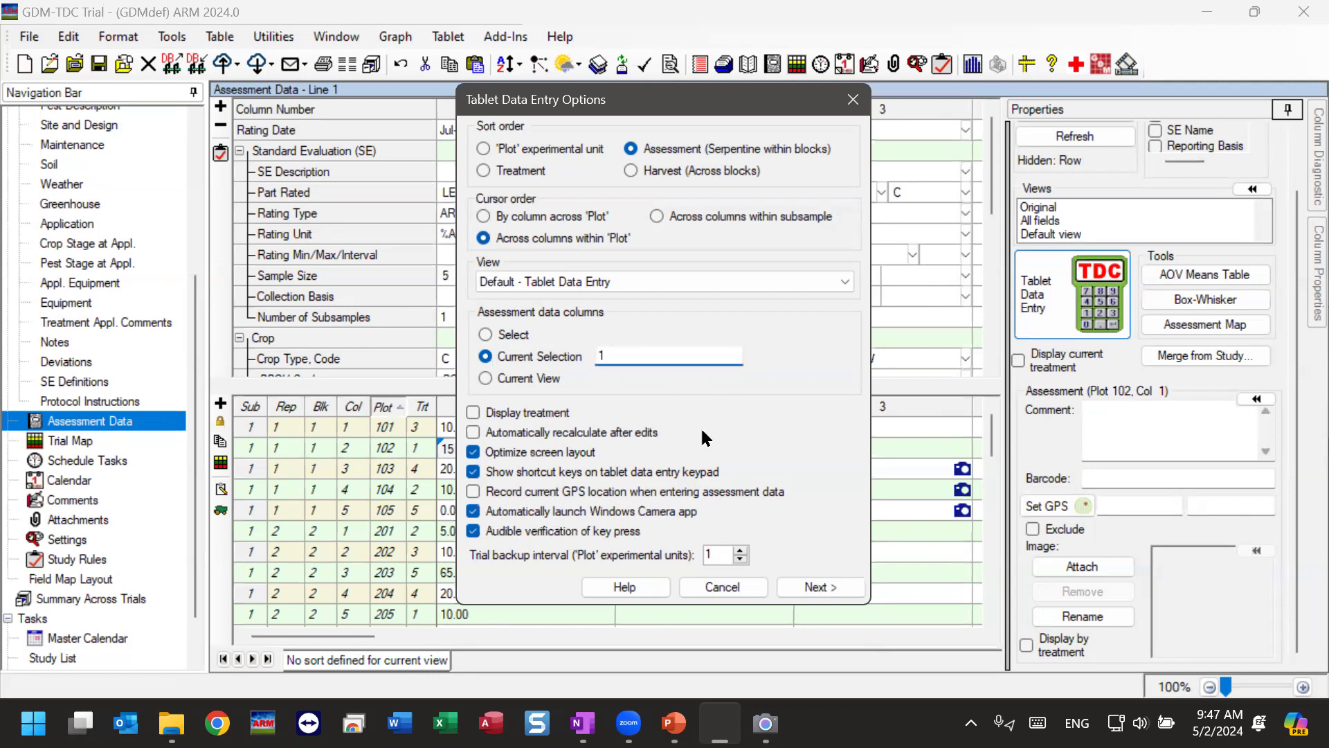
click(821, 586)
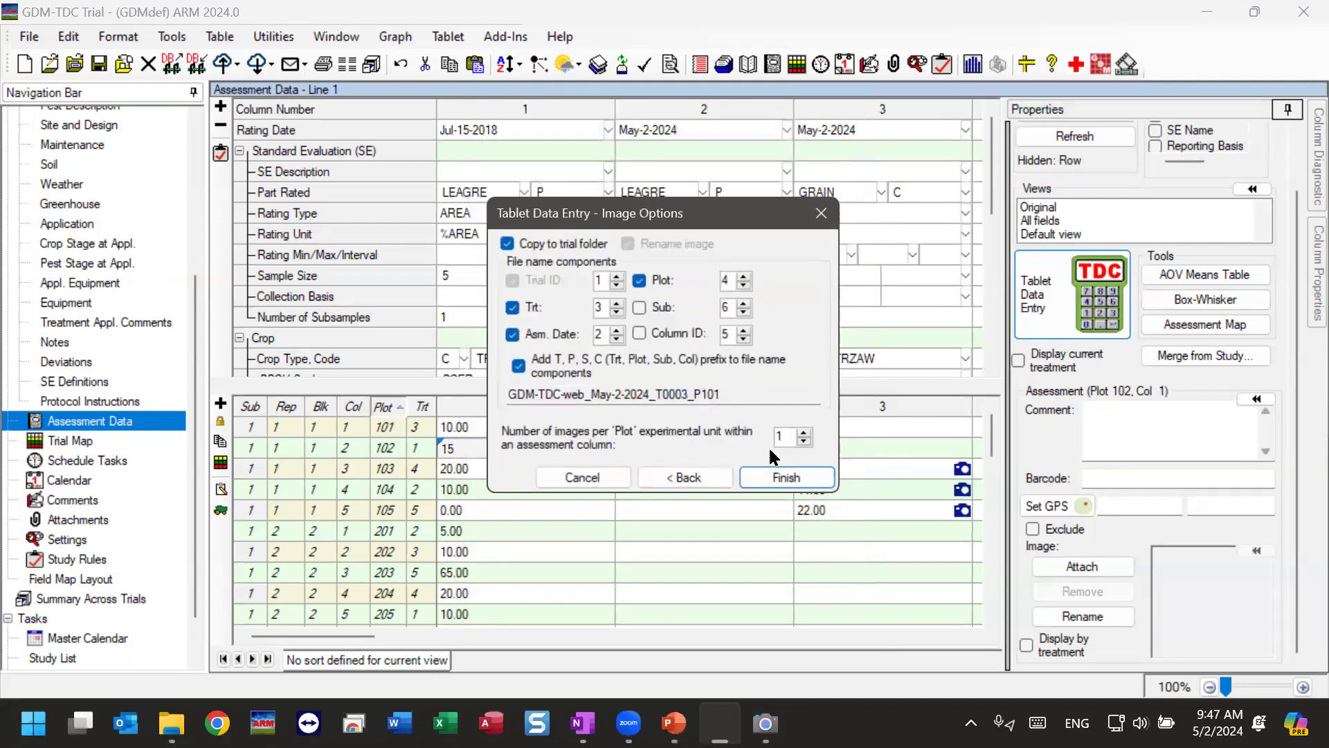
Turn off automatic launching of the Windows Camera app and start tablet data entry with the image options as they are.
click(680, 478)
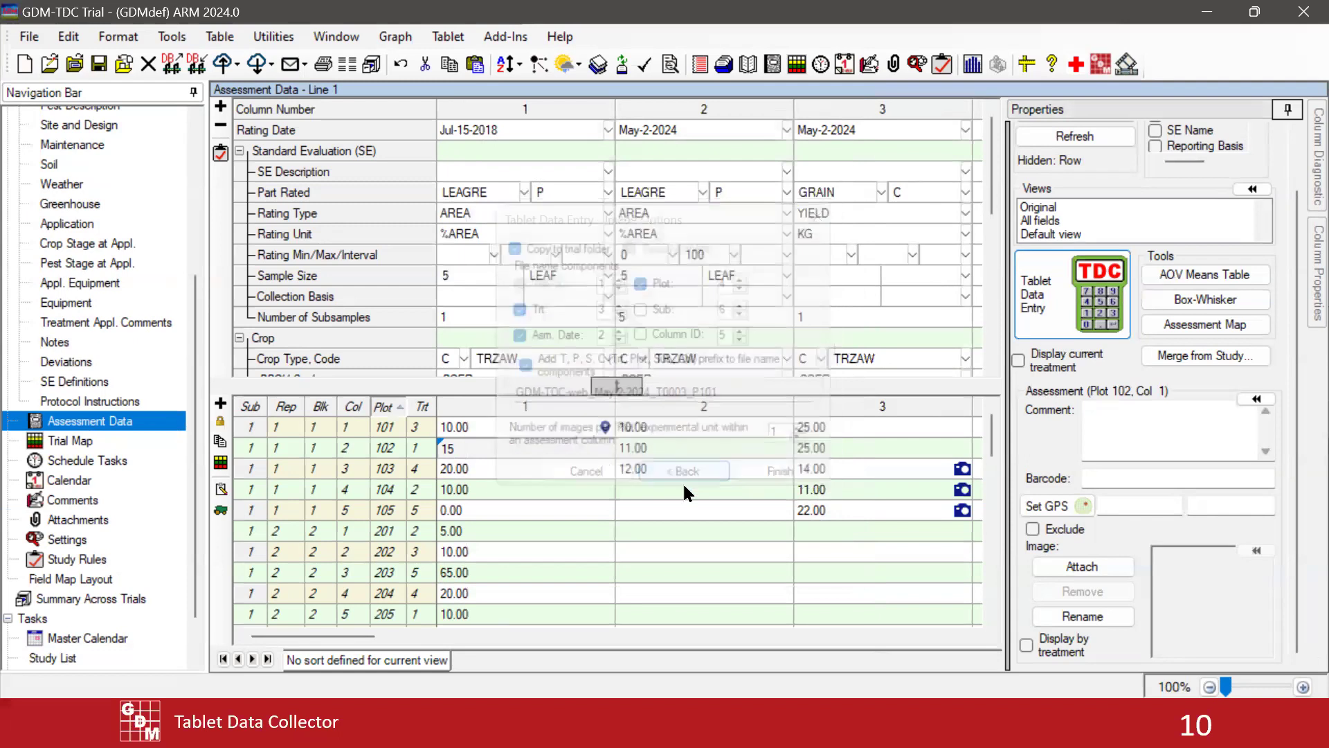
click(509, 519)
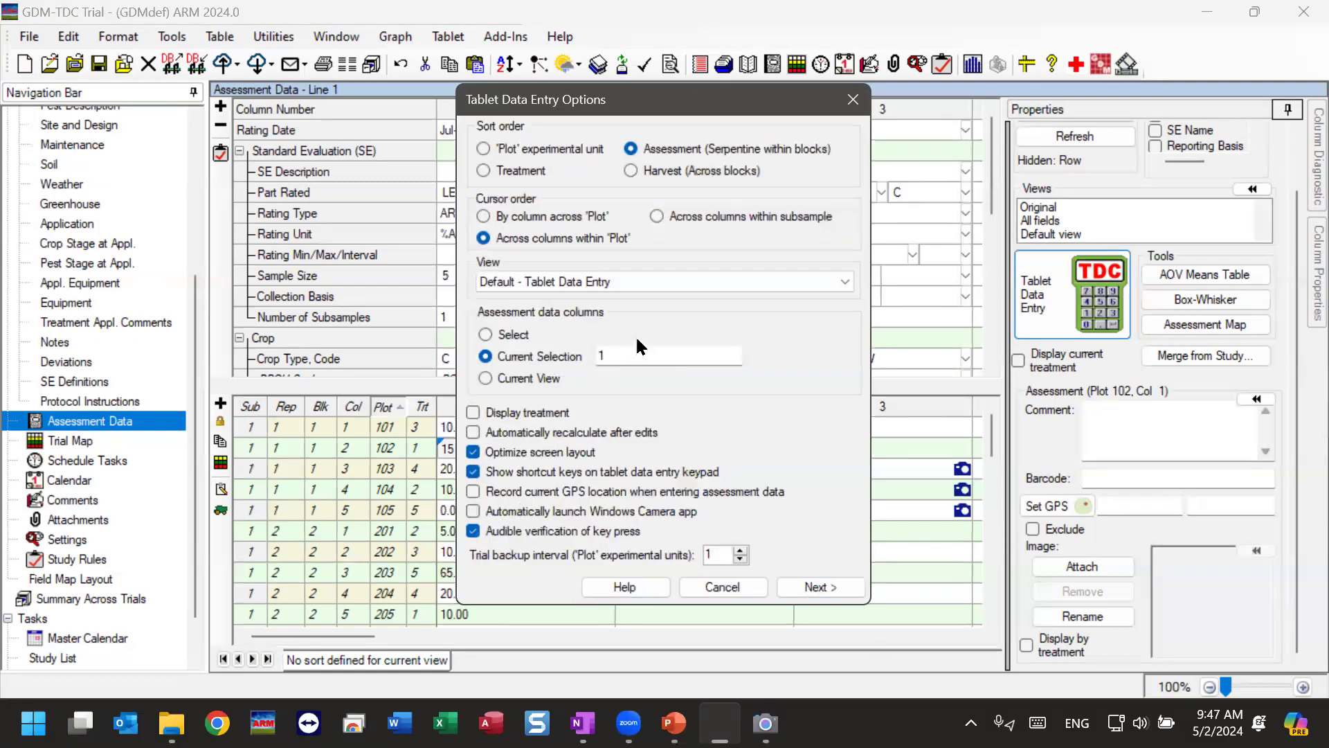
double_click(620, 356)
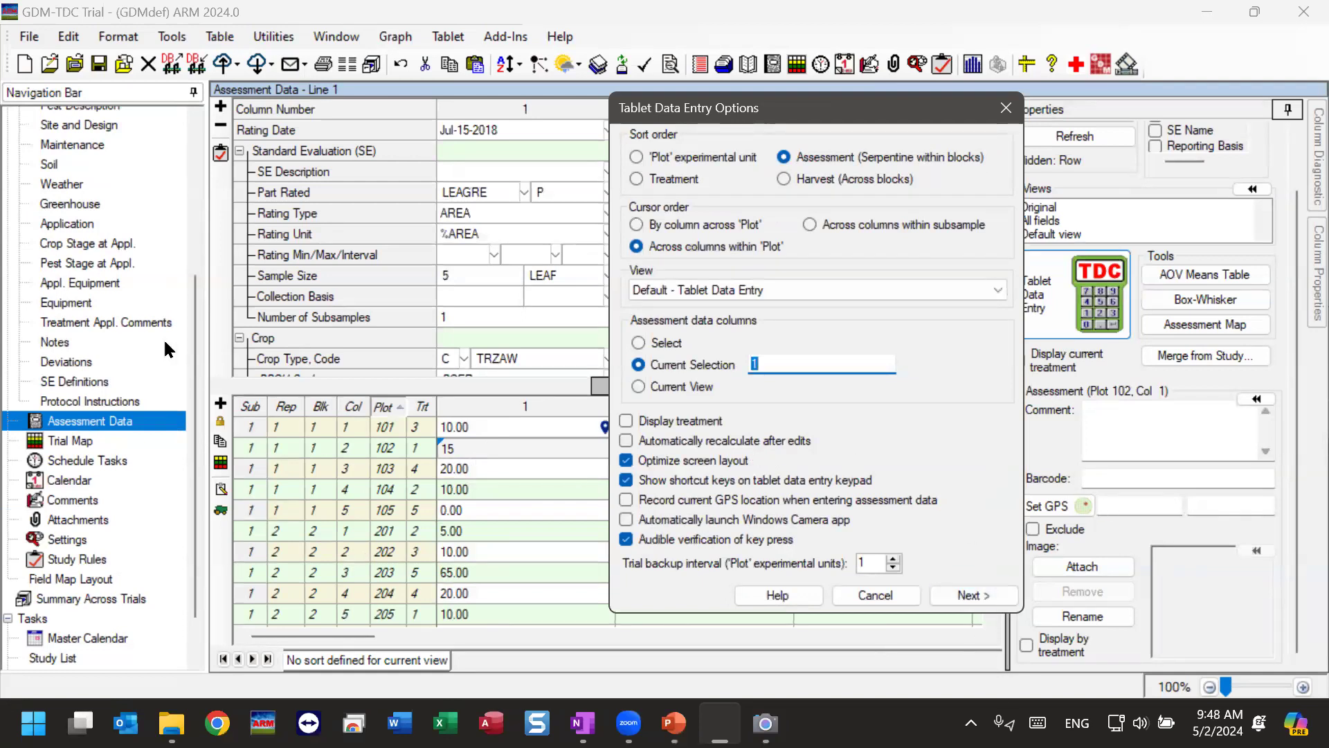
click(986, 589)
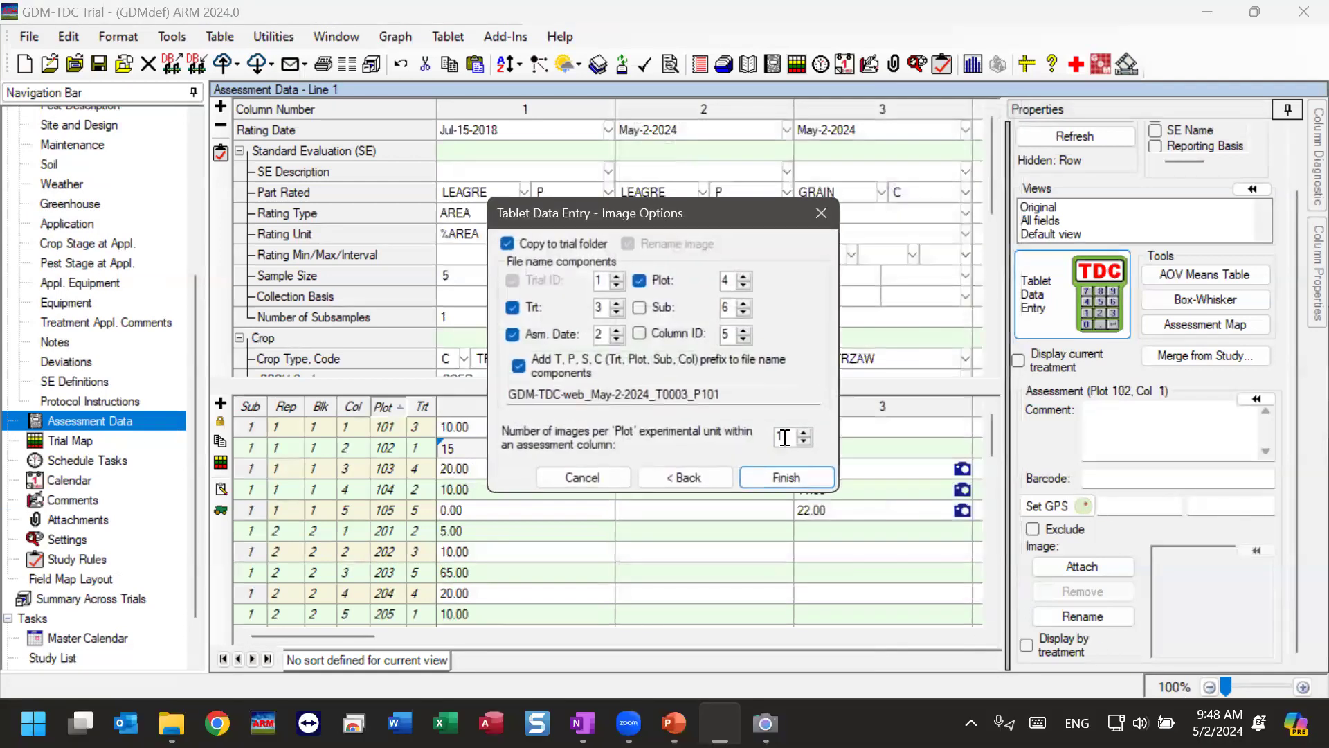
click(774, 476)
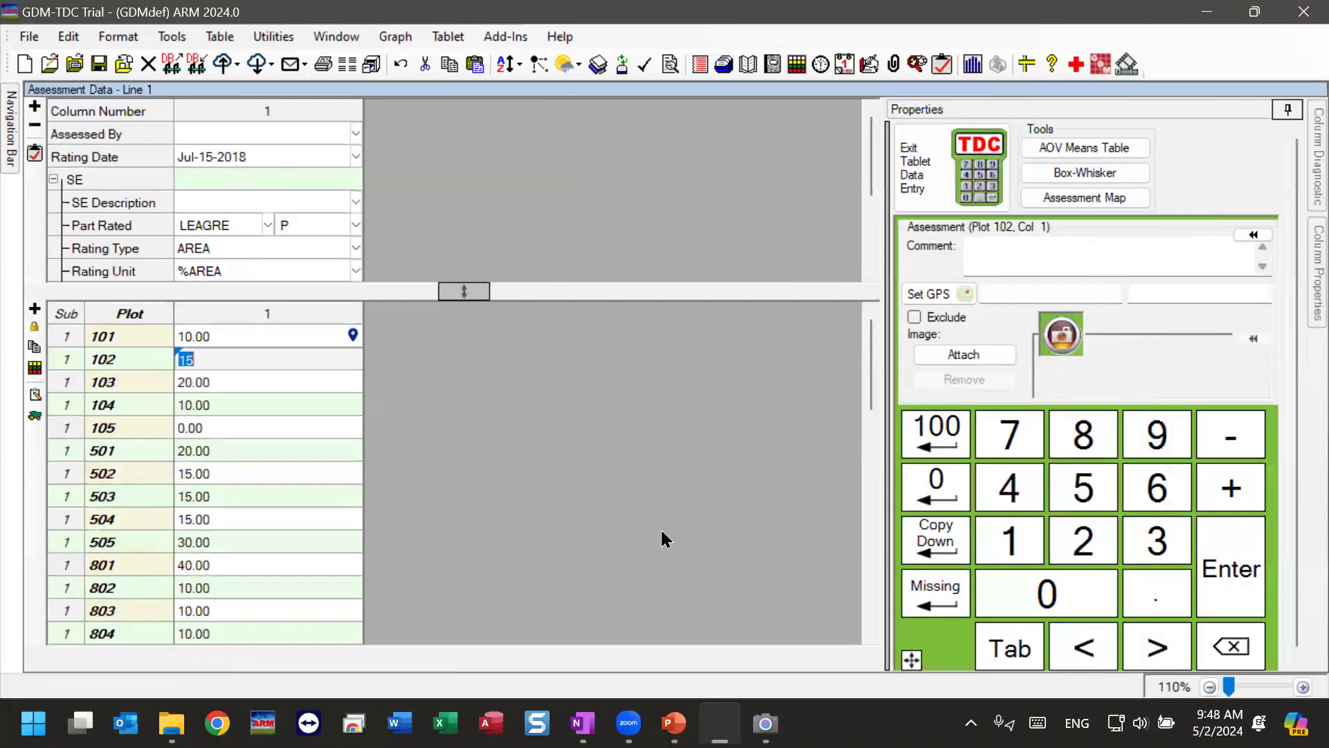
Check column 1 from plot 101 to plot 401 and open the assessment map for the column.
click(236, 336)
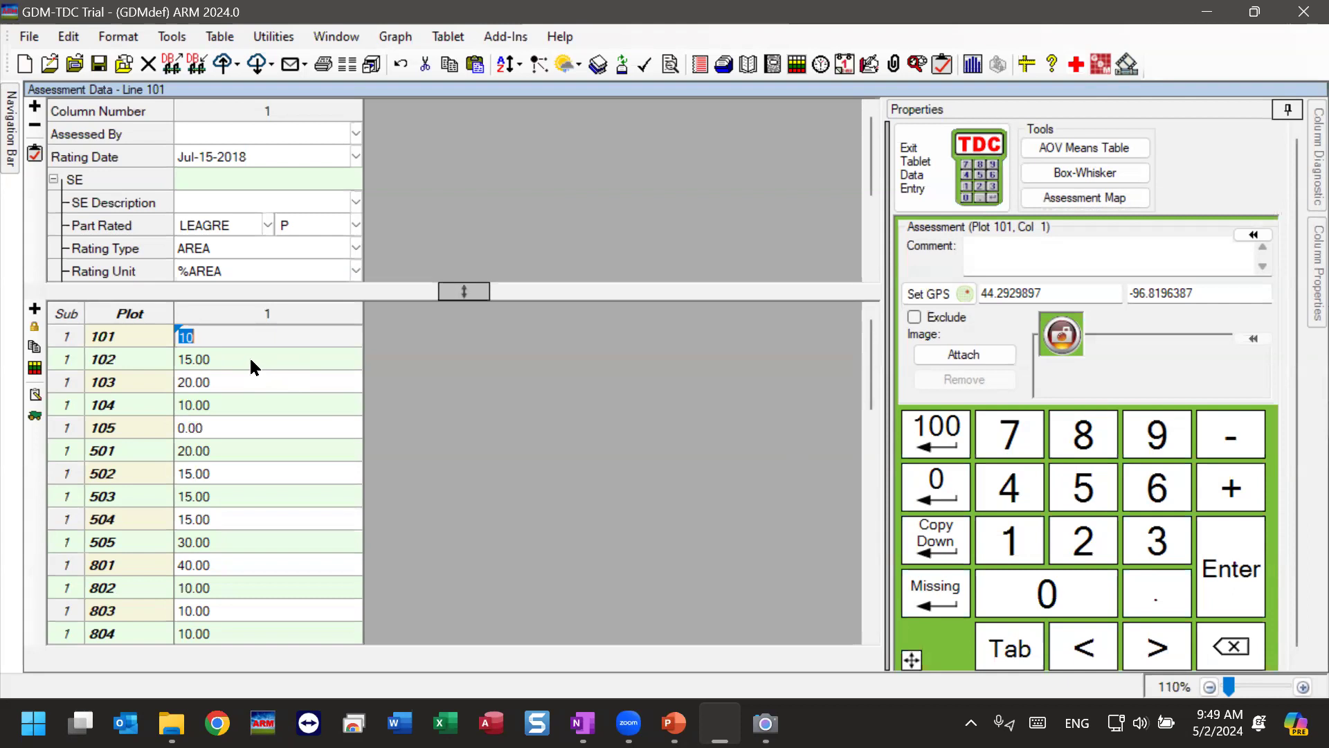
scroll(252, 363, down, 9)
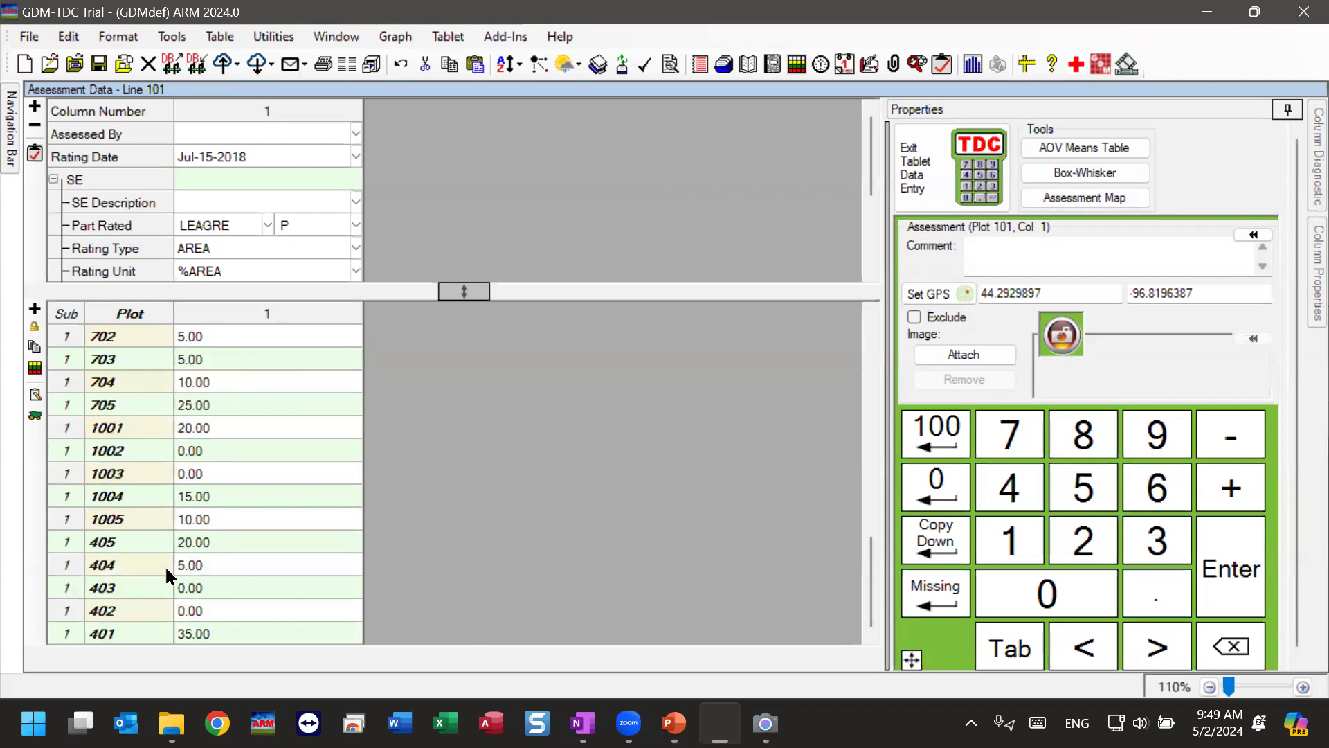
click(265, 633)
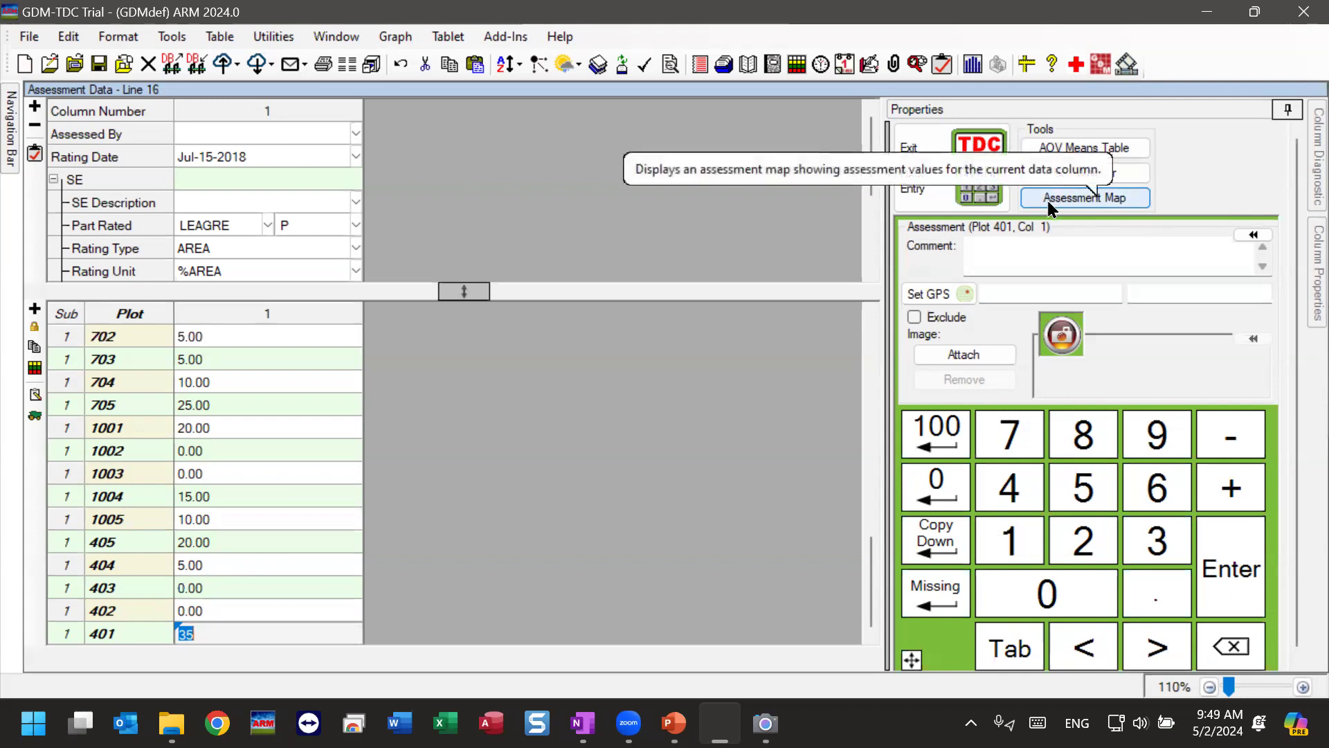
click(1102, 197)
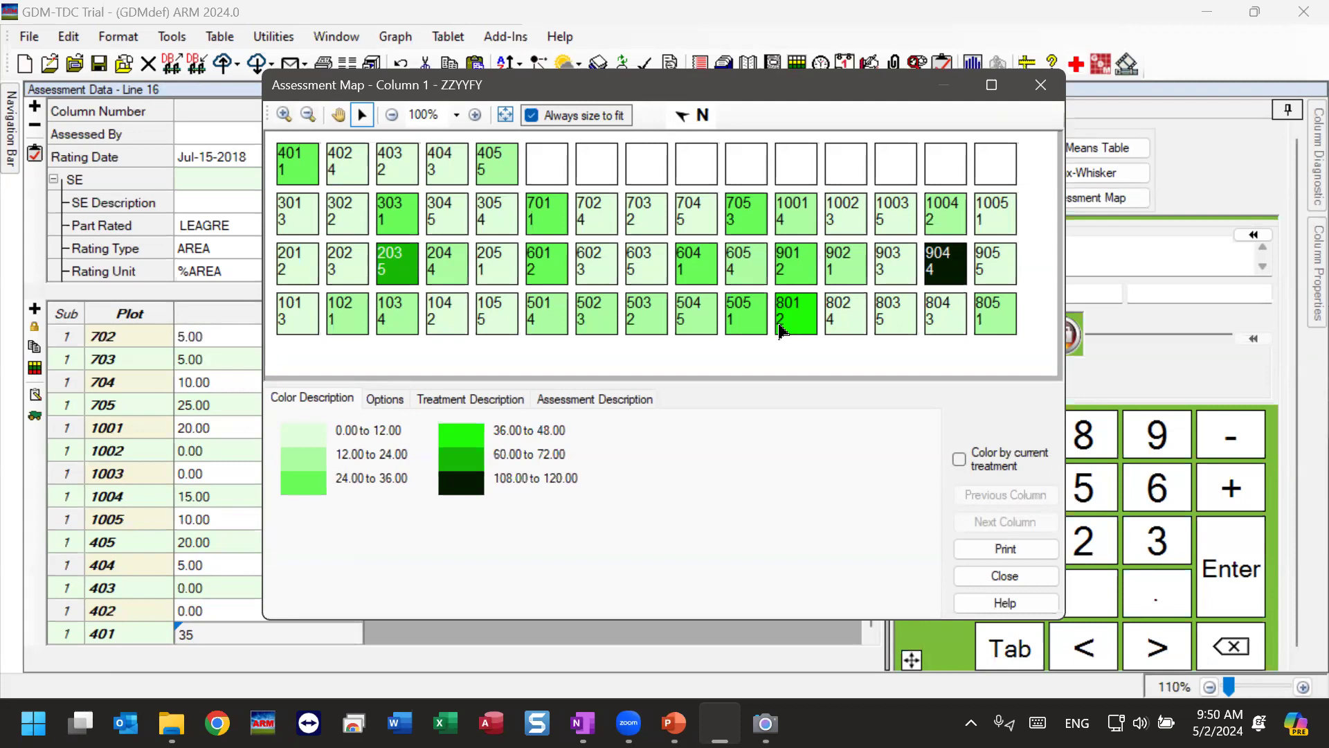
Color the assessment map by plot 904's treatment only, and return it to coloring all treatments.
drag(390, 95, 460, 93)
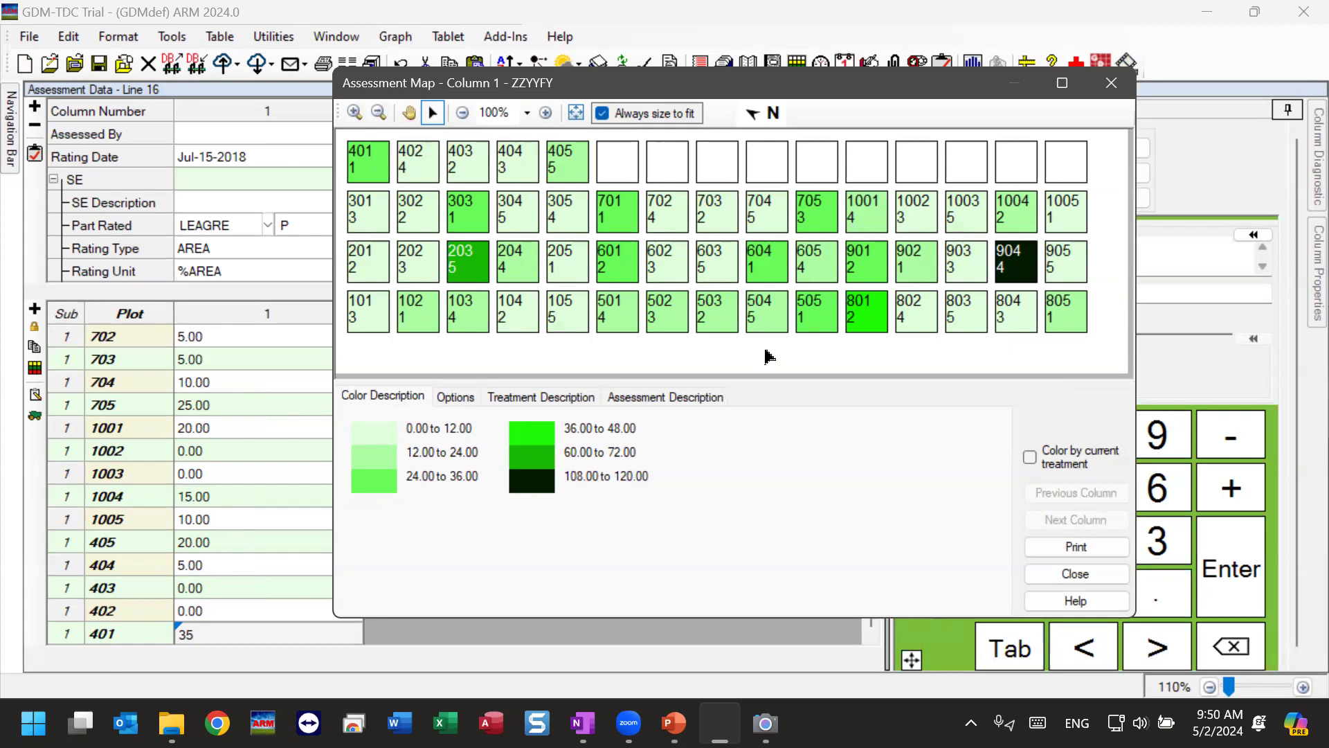
click(1012, 269)
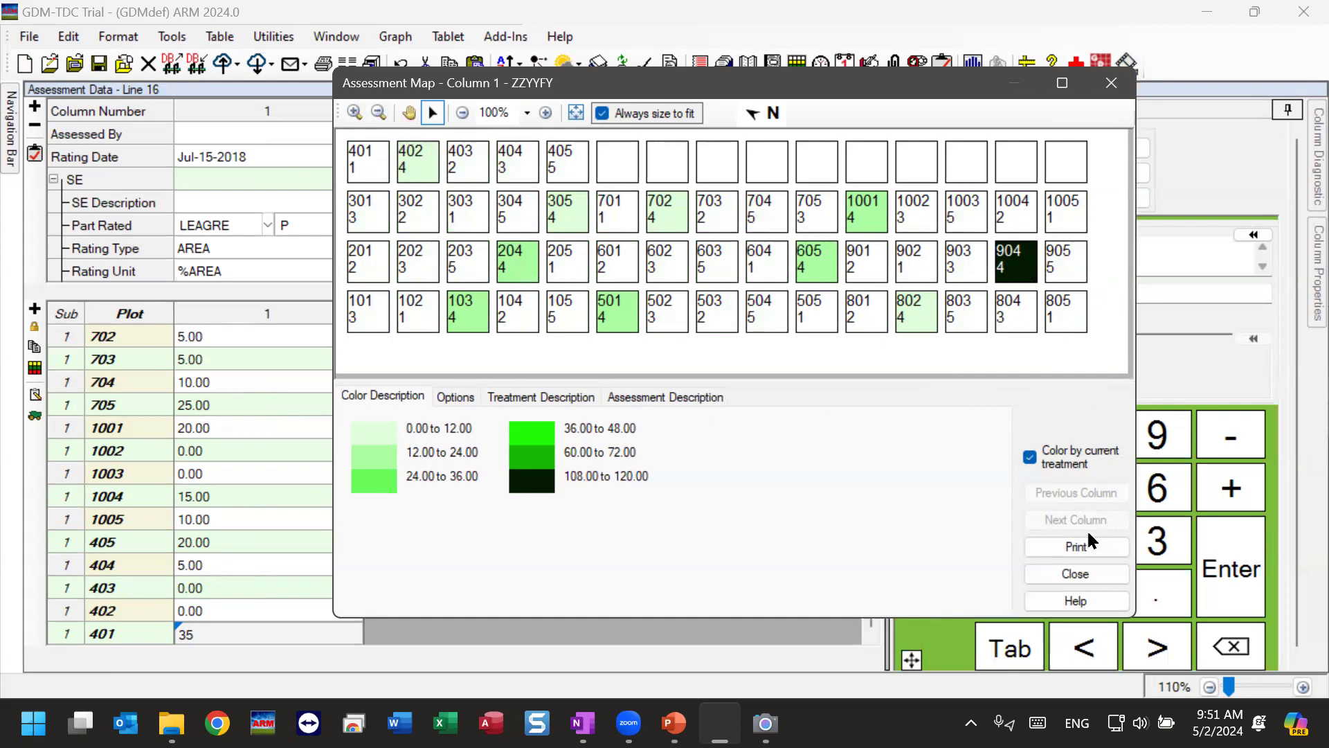
click(1030, 457)
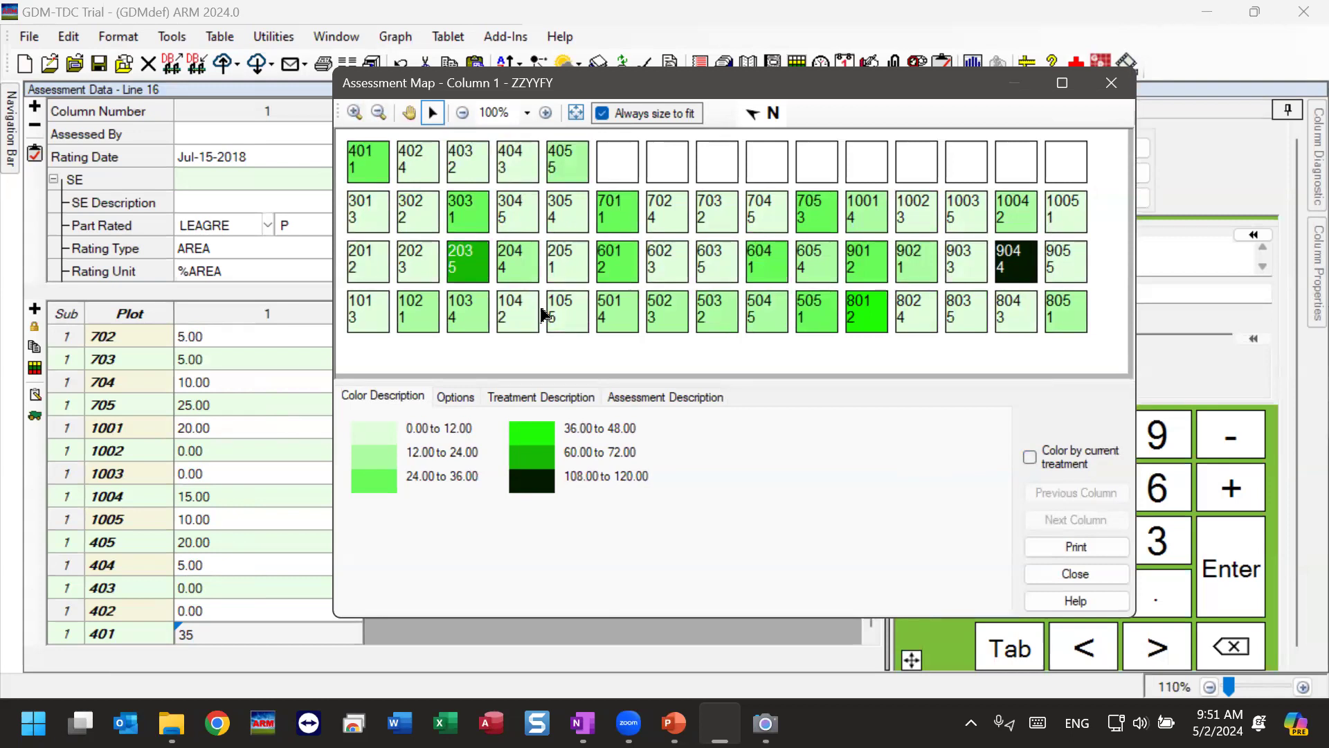
Jump from the map to plot 904's column 1 value and compare it with the column's rating type and unit.
double_click(1024, 276)
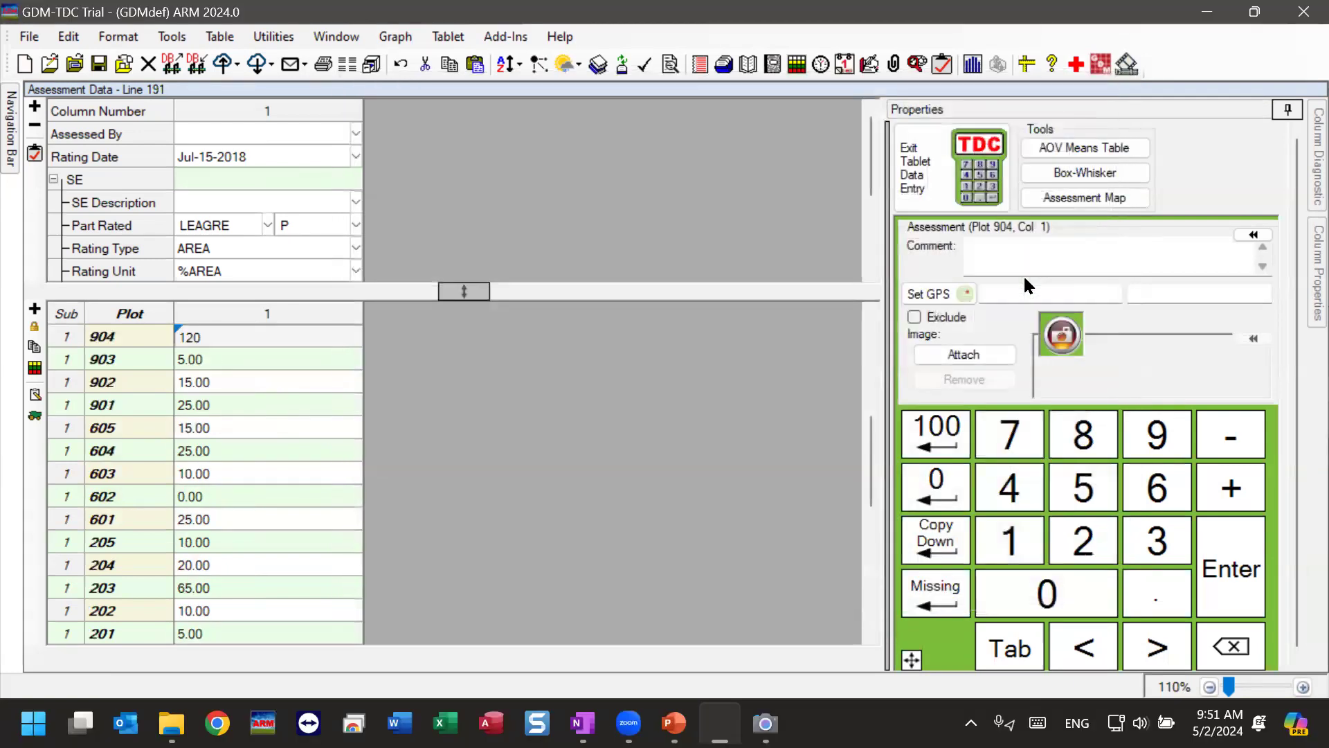
scroll(187, 387, up, 1)
click(205, 392)
click(204, 393)
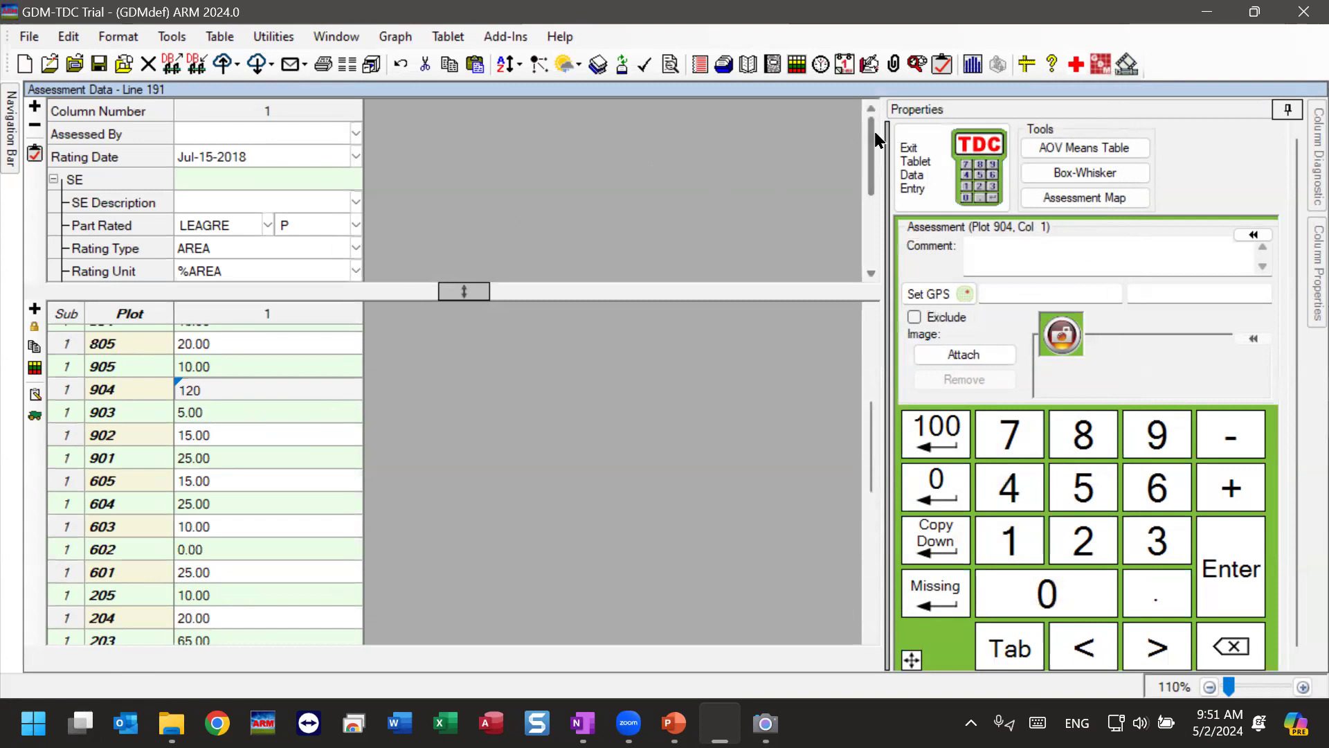
drag(874, 135, 871, 154)
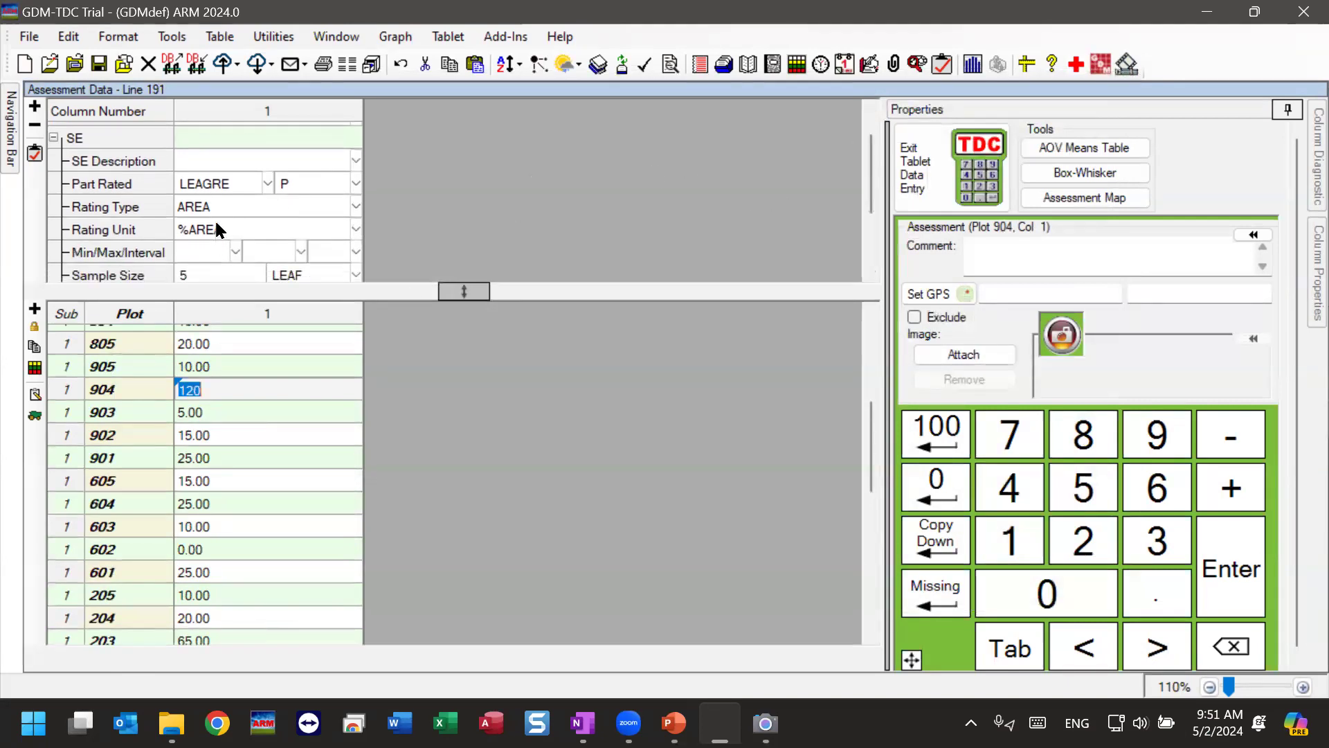
click(241, 392)
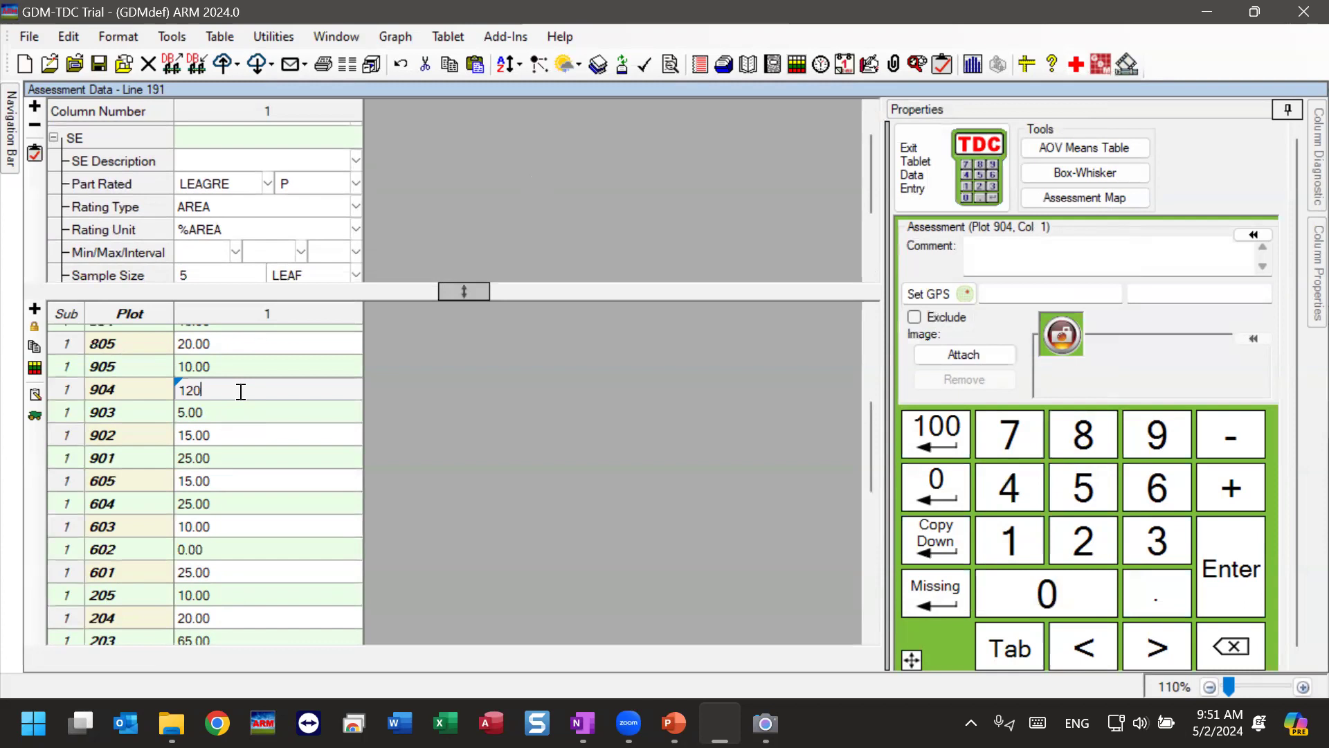
Correct plot 904's column 1 assessment value to 10.
double_click(220, 386)
key(Delete)
key(Delete)
key(Delete)
text(12)
key(BackSpace)
text(0)
click(248, 411)
click(241, 386)
click(1010, 539)
click(1045, 593)
click(1235, 573)
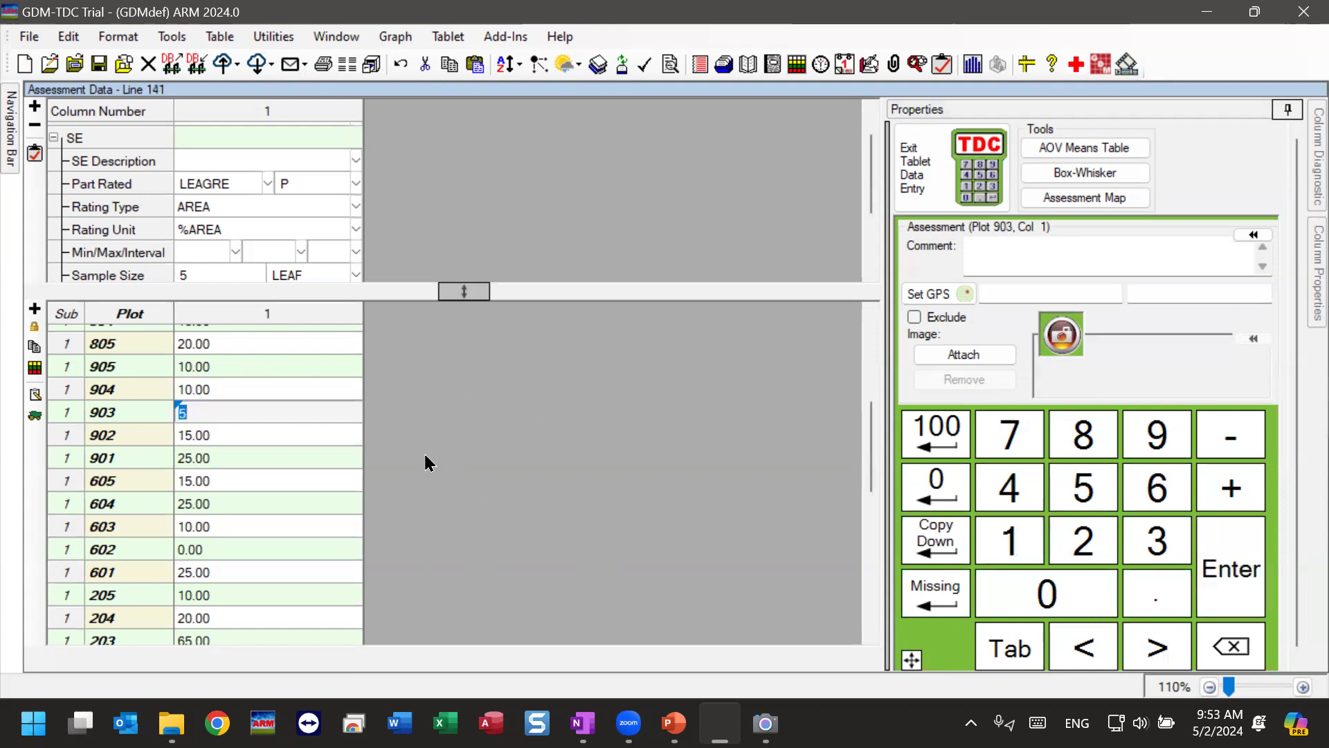
Reopen the assessment map for column 1 and jump from it to plot 203's assessment value.
click(263, 398)
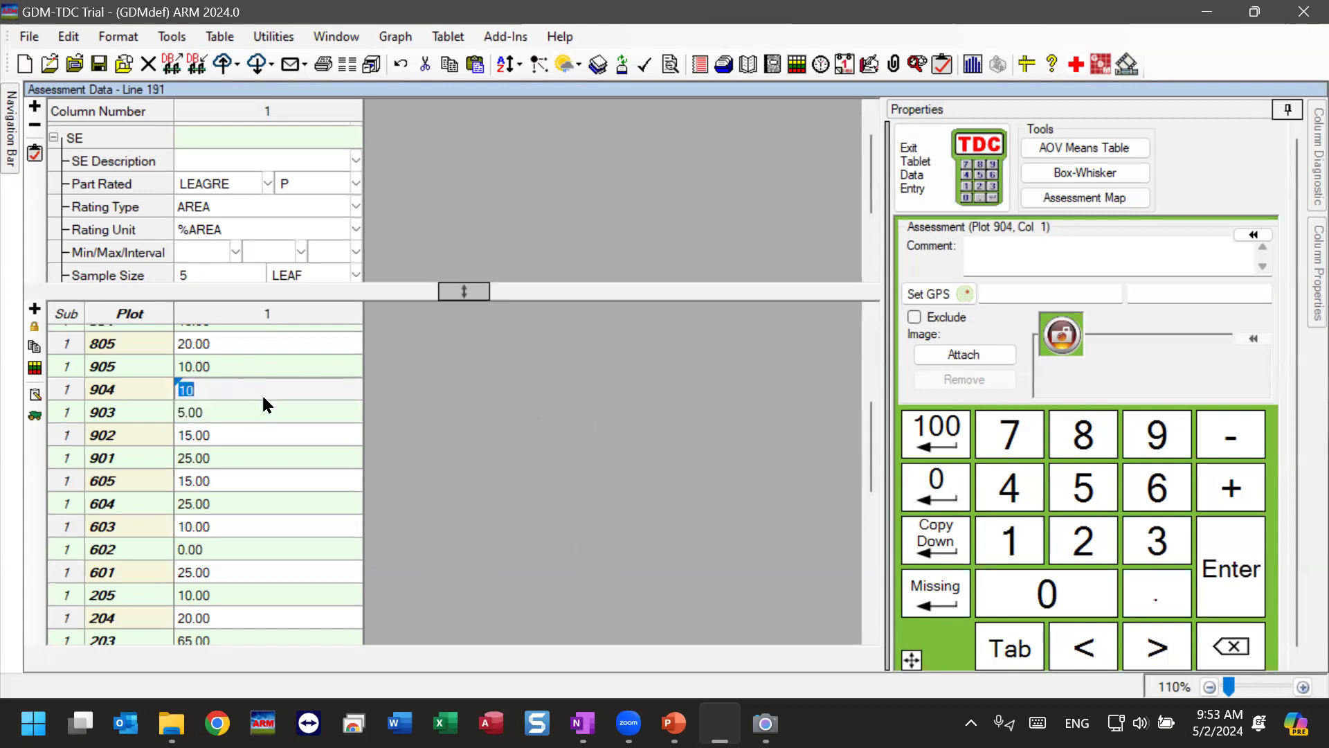
click(1094, 197)
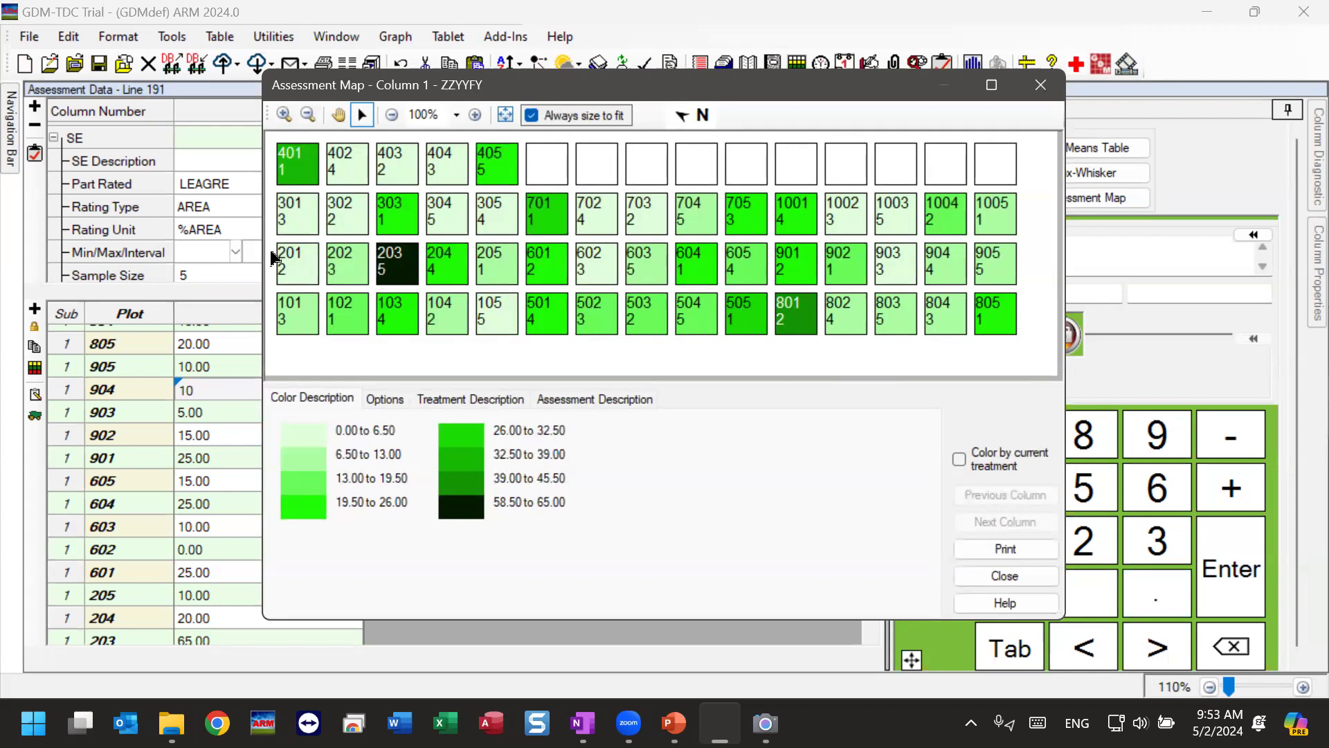
double_click(399, 277)
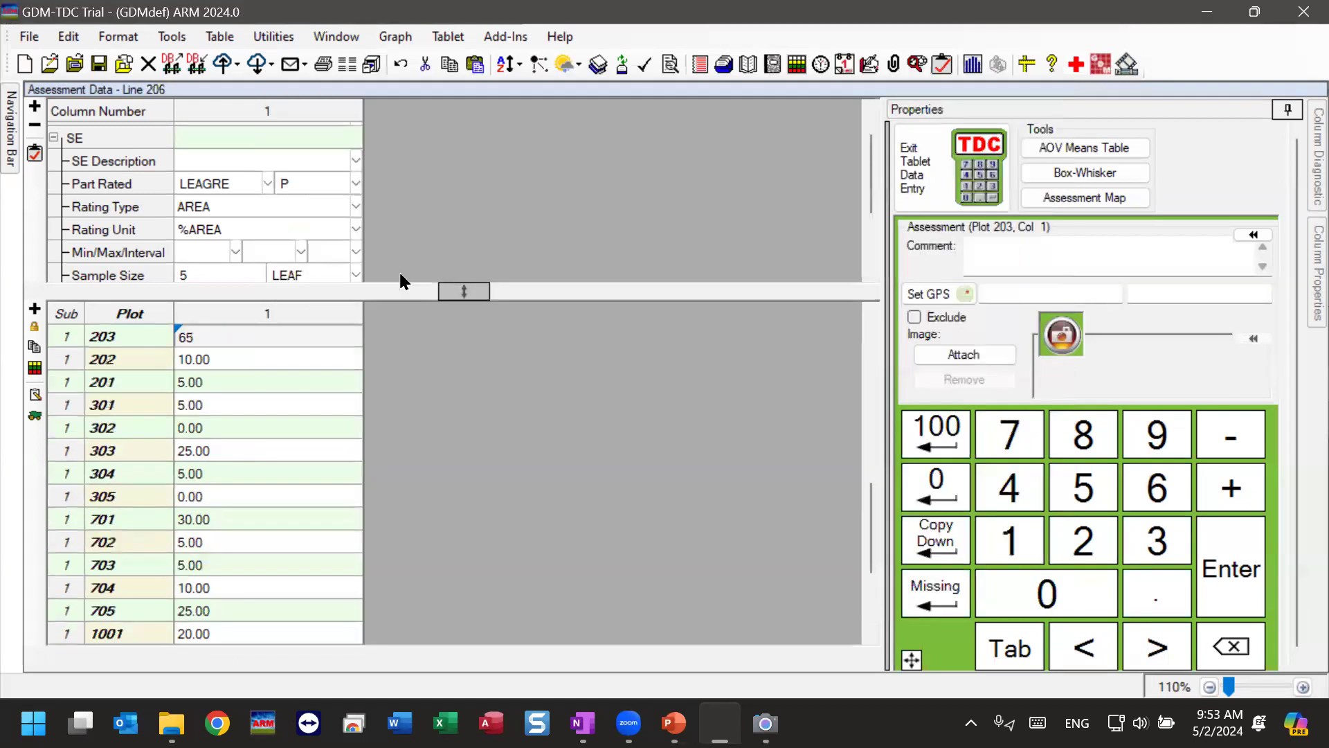
Add the comment "something wrong" to plot 203's column 1 assessment and return to that value.
click(208, 336)
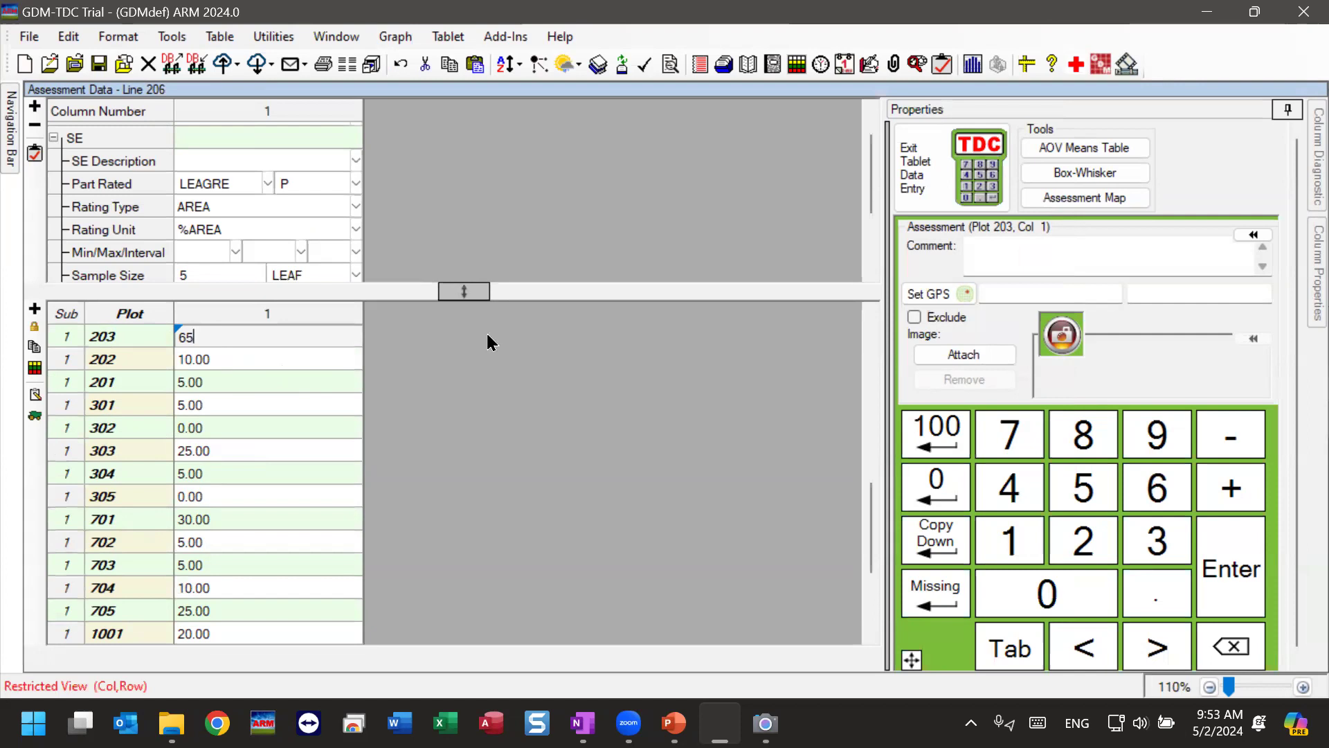
click(1065, 256)
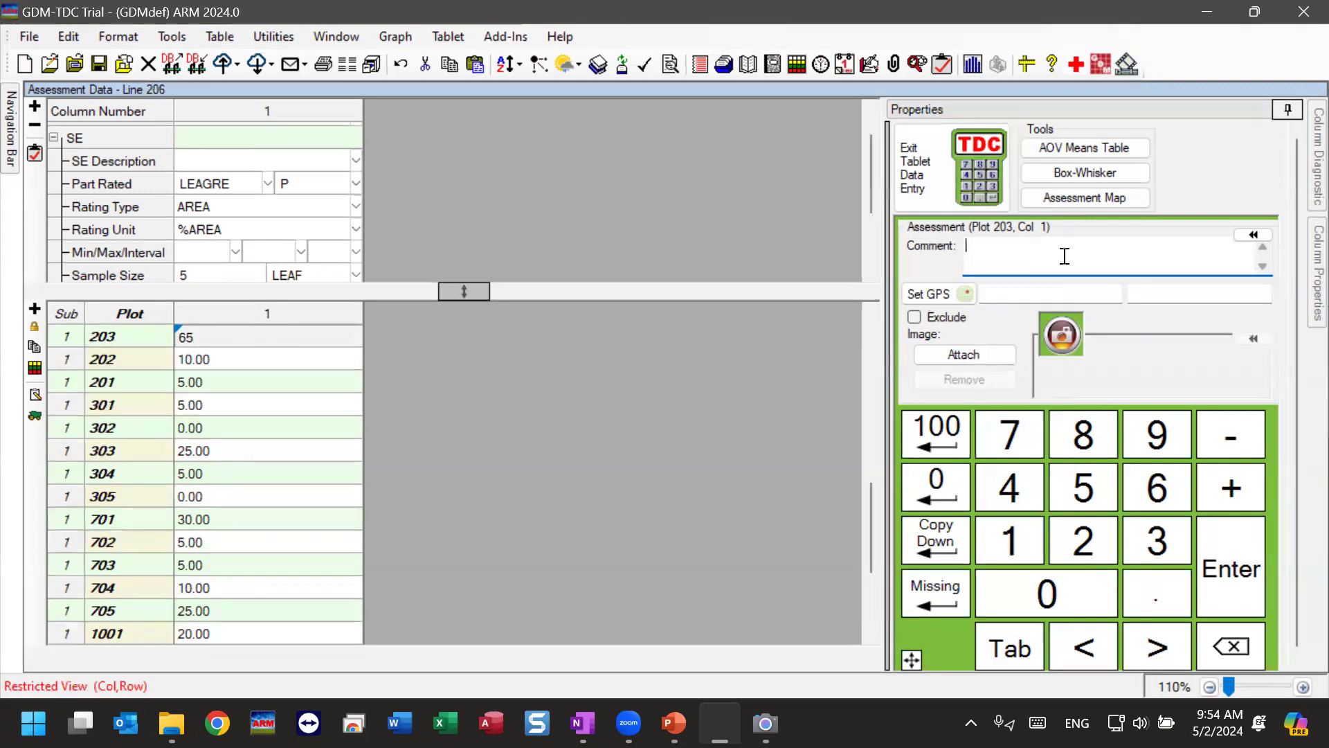
text(something wrong)
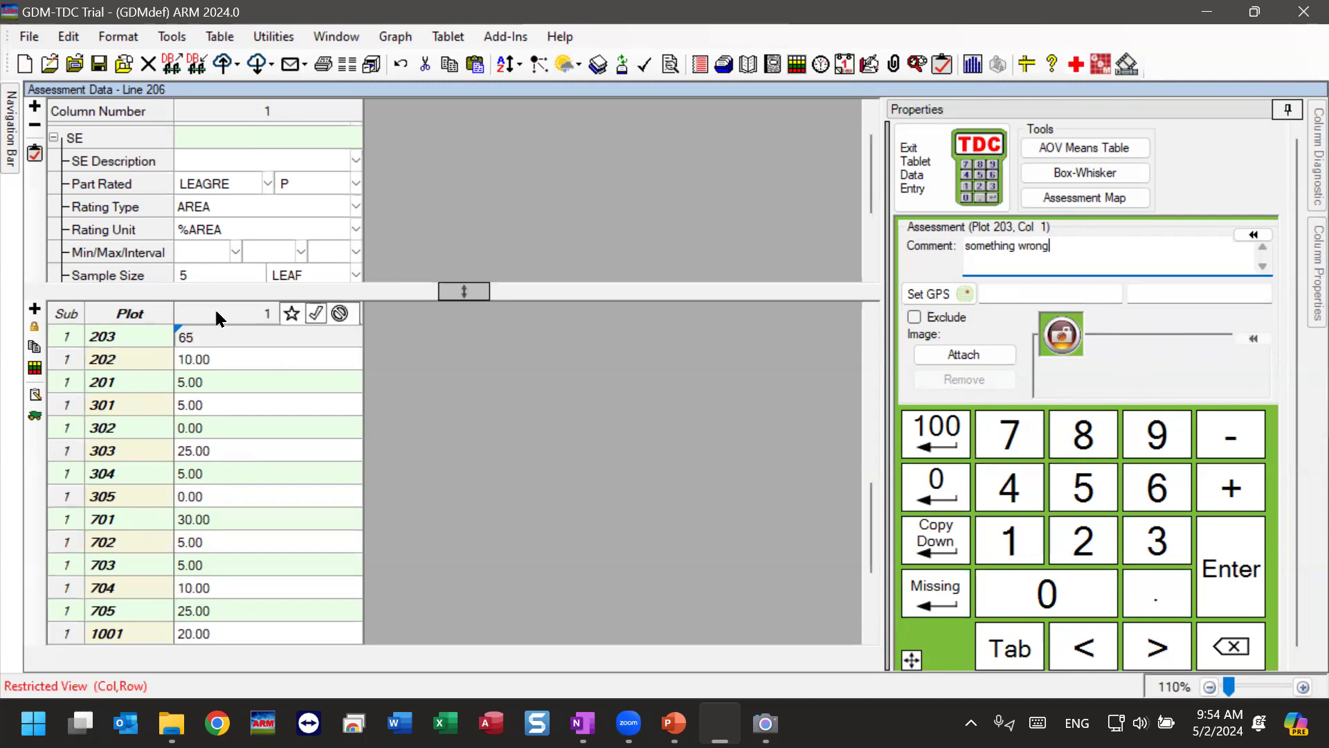
click(252, 353)
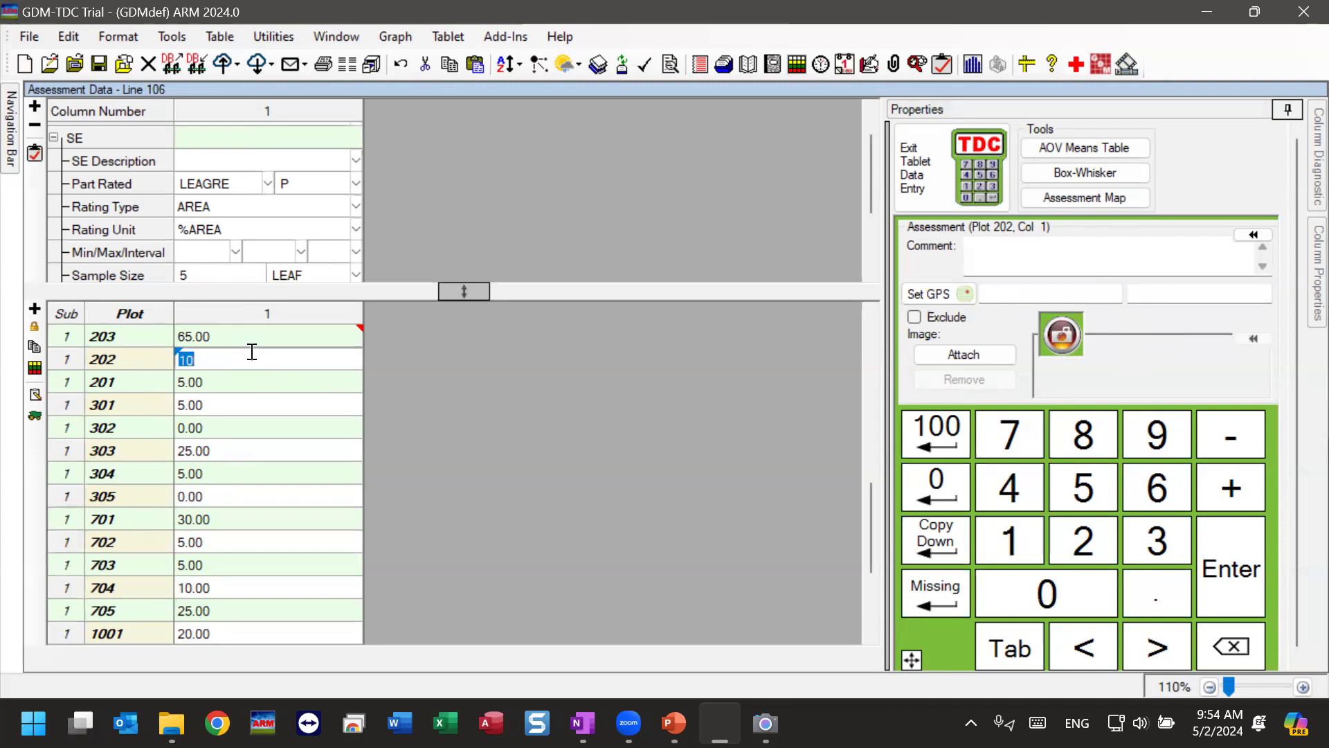
click(278, 332)
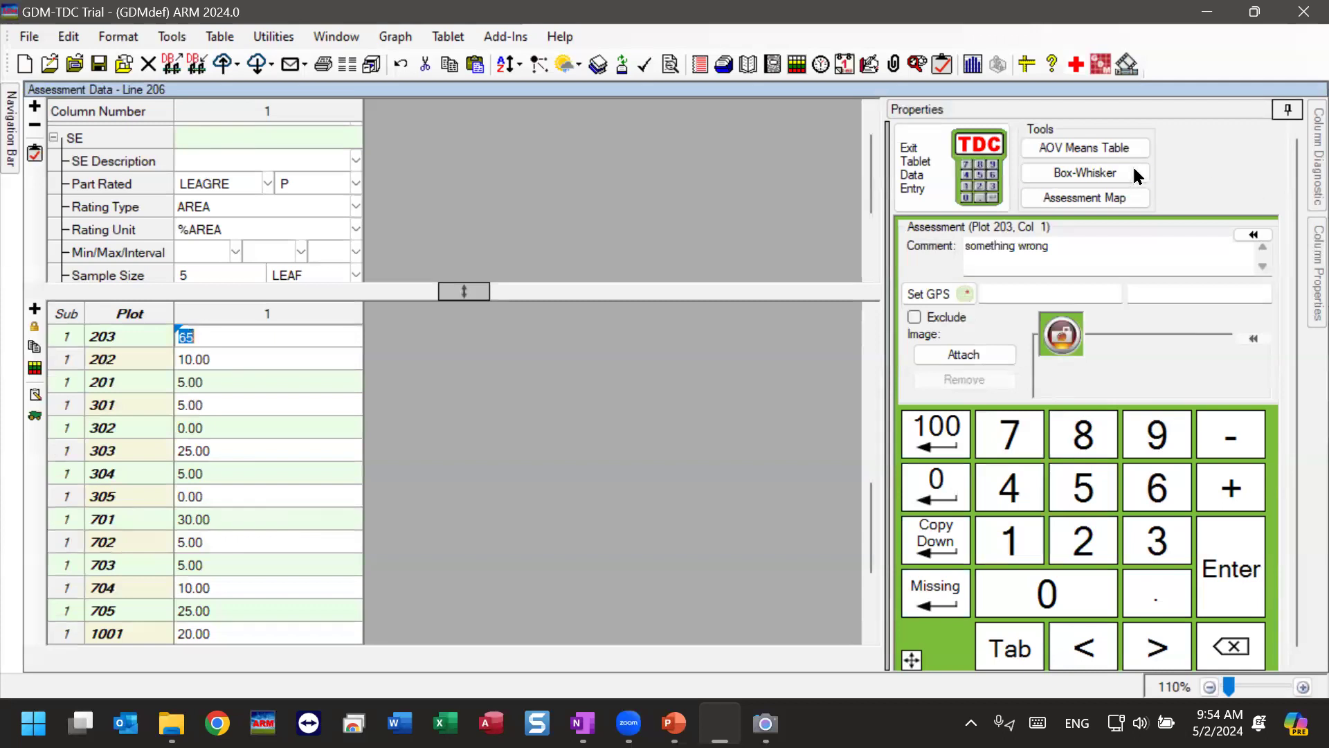
Examine the outlying points of treatments 3 and 5 in column 1's box-whisker graph and close the graph.
click(1106, 175)
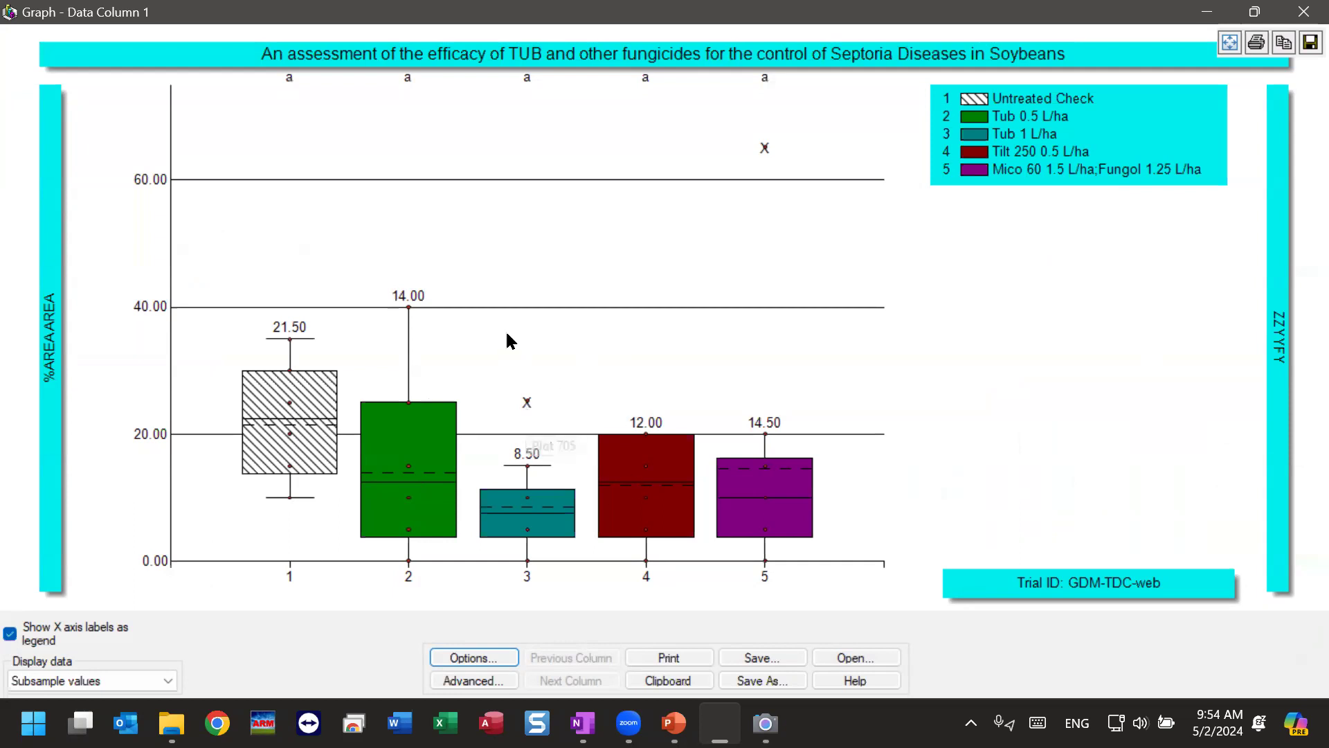
mouse_move(528, 407)
mouse_move(765, 150)
click(1303, 11)
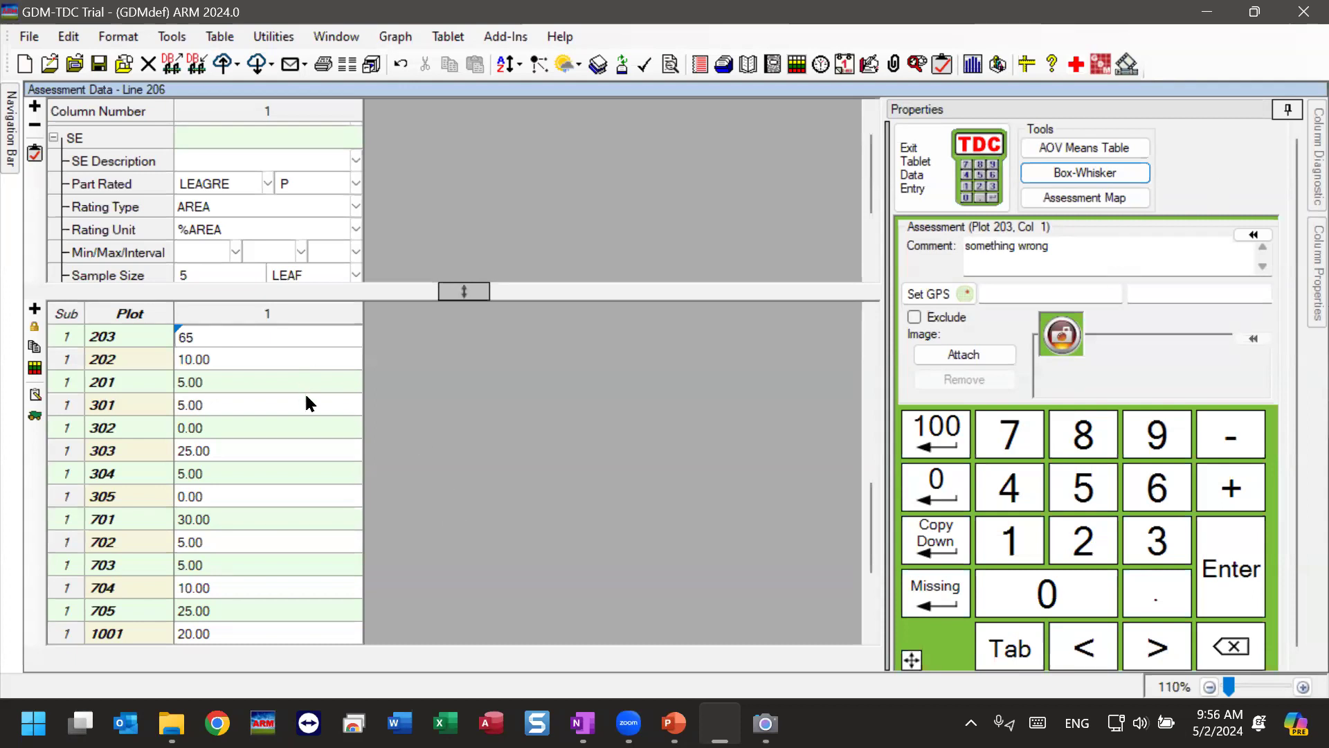
click(643, 404)
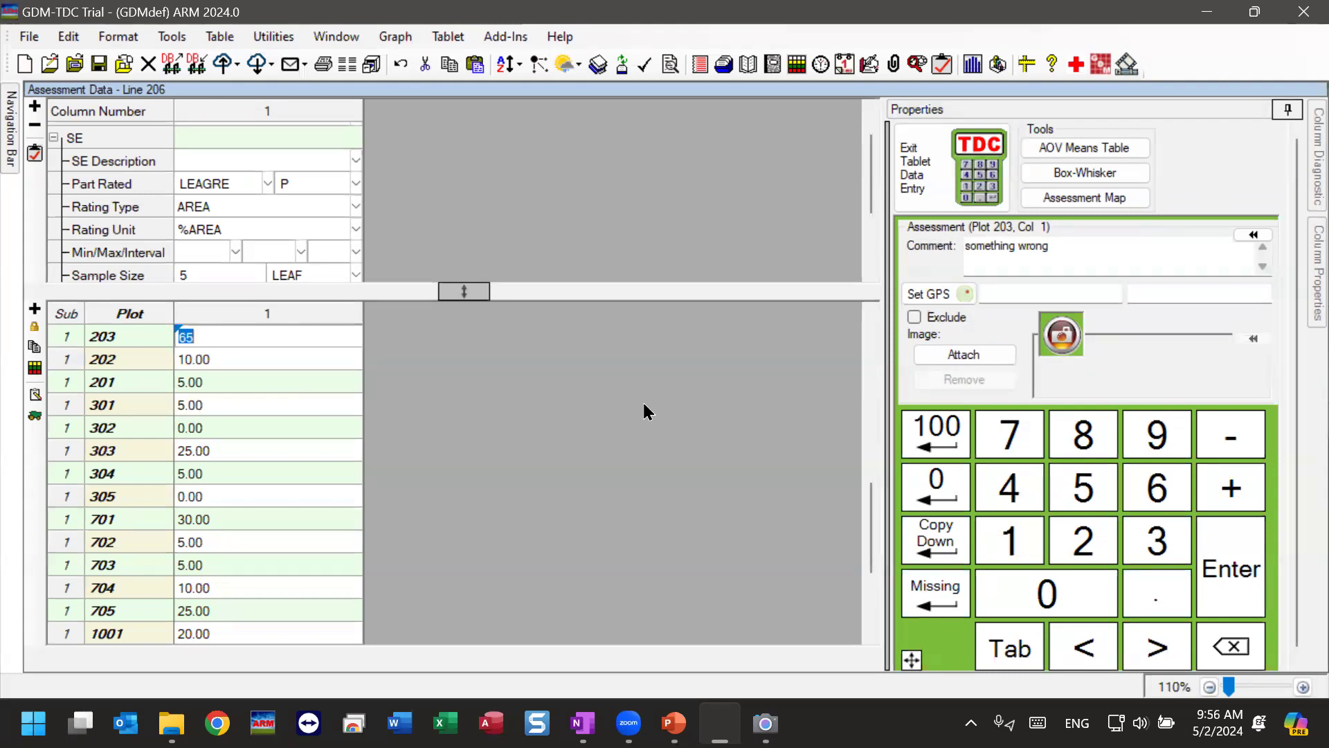
scroll(643, 412, up, 1)
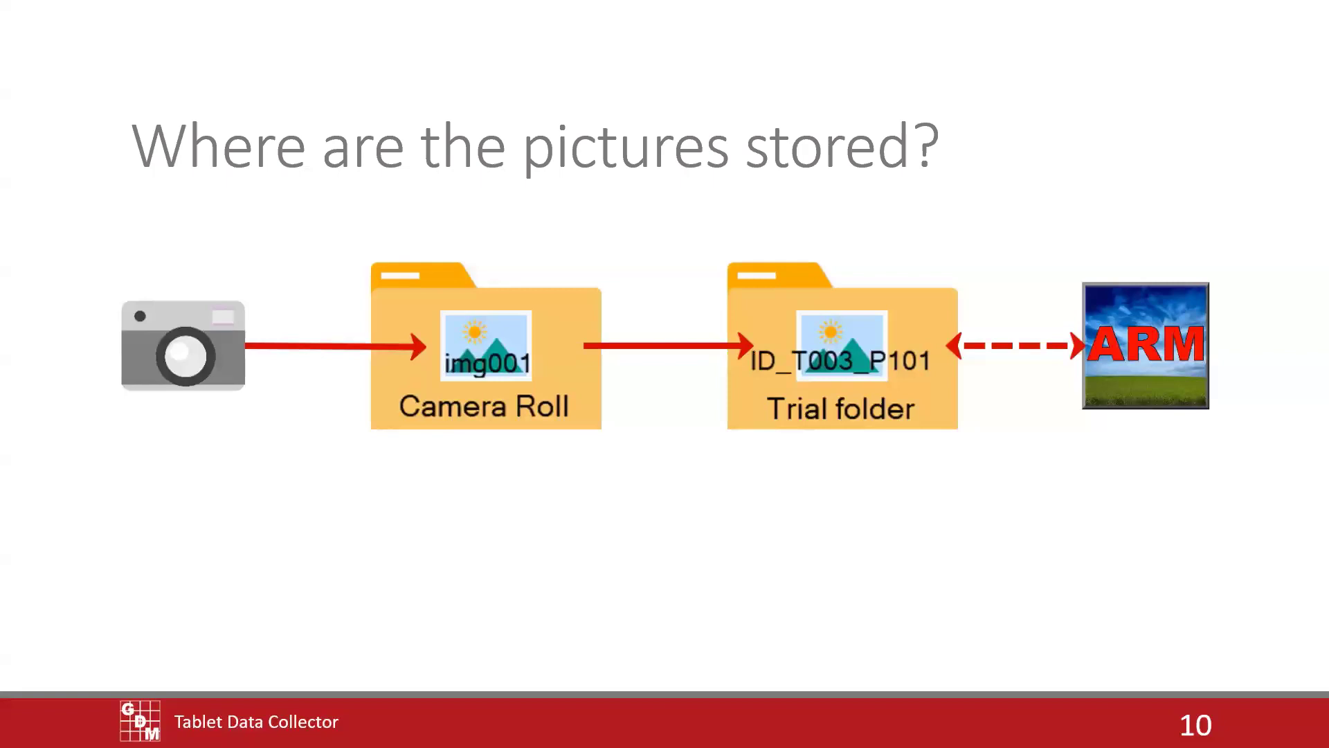
click(1297, 607)
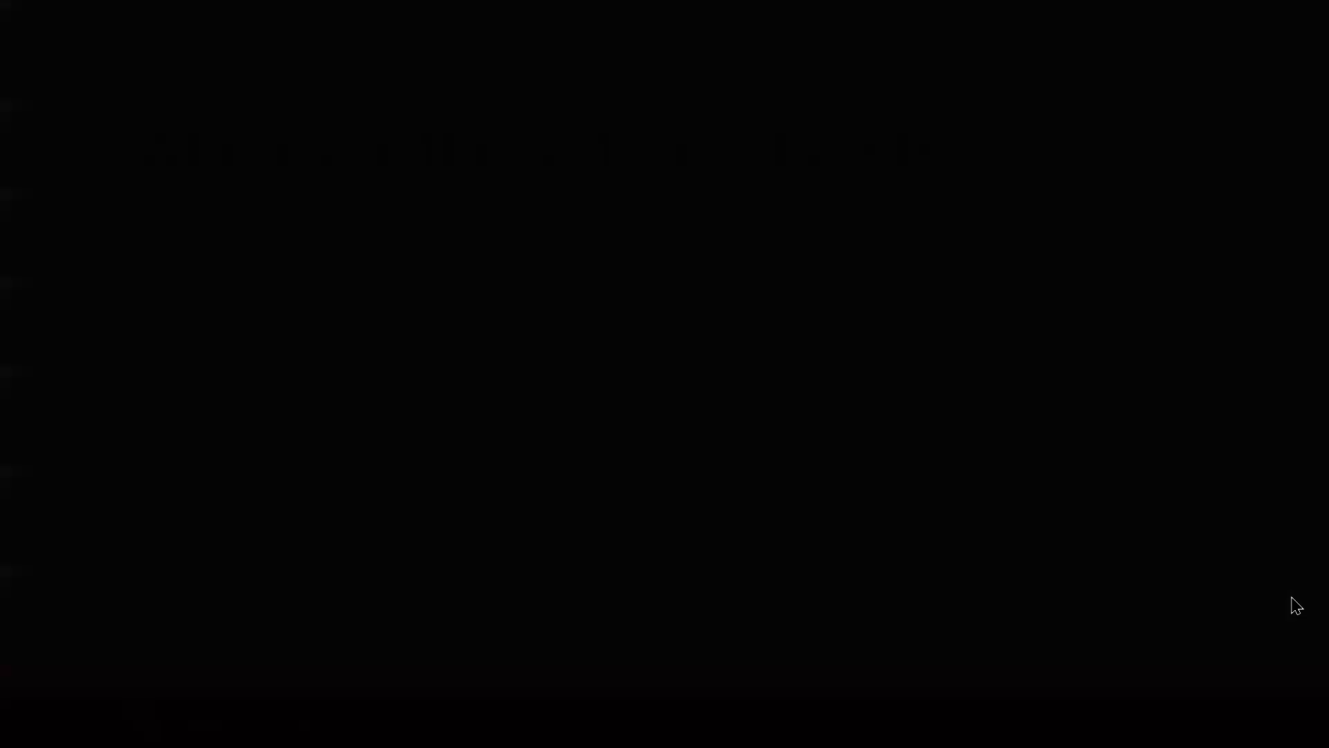